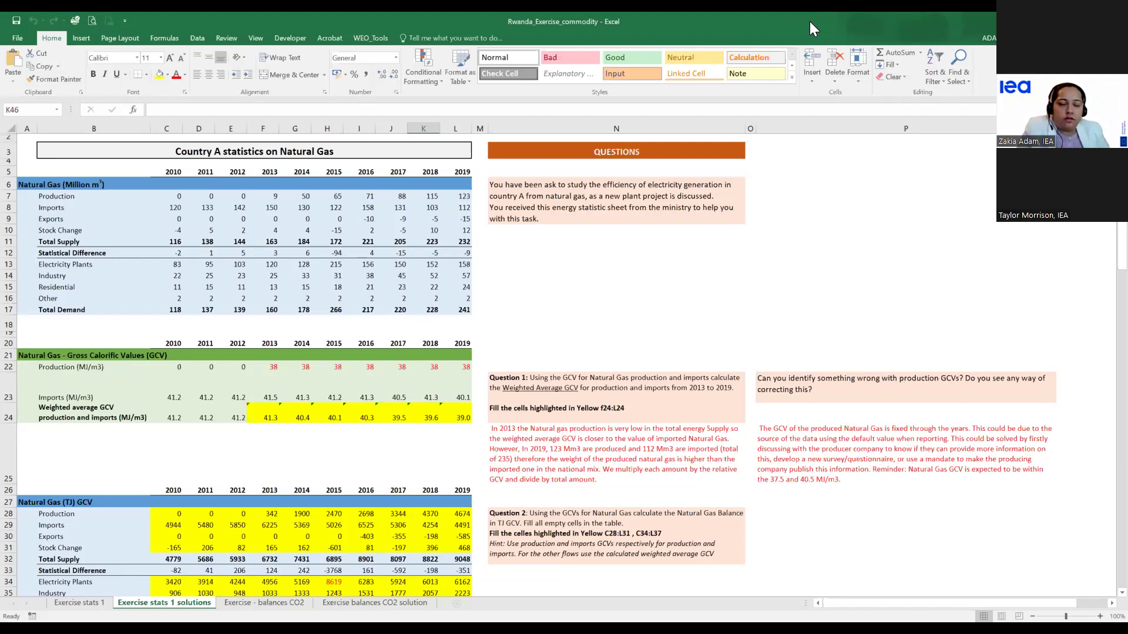
Step: Examine the Natural Gas (Million m³) table for 2010–2019, from production and total supply through statistical difference, electricity plants and total demand
left_click(217, 185)
left_click(22, 184)
left_click_drag(23, 184, 465, 310)
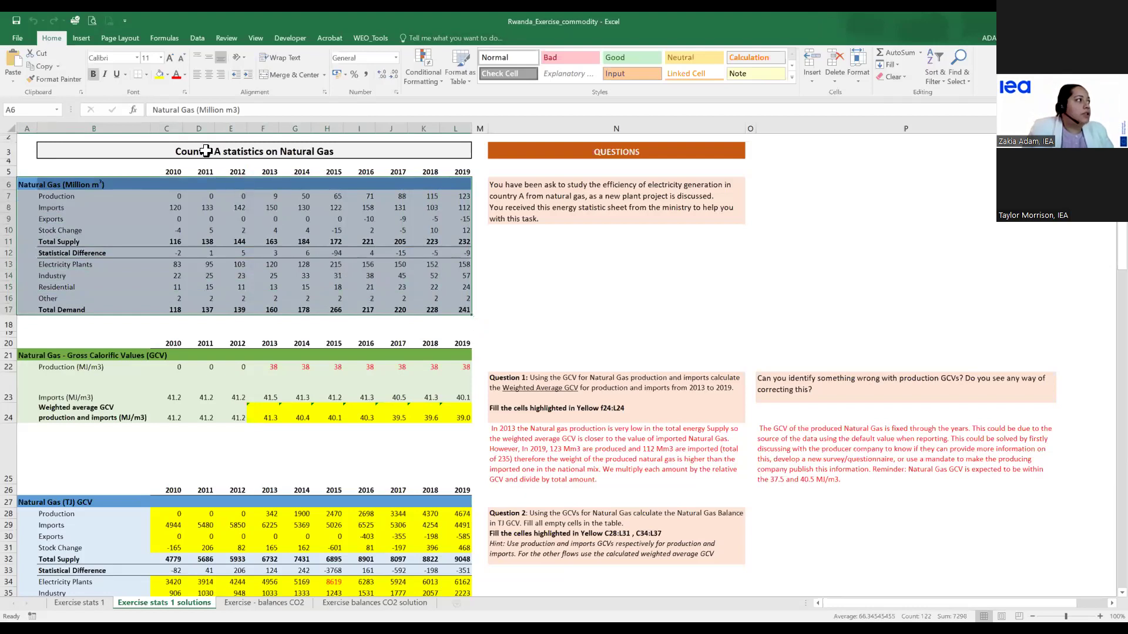
left_click(29, 184)
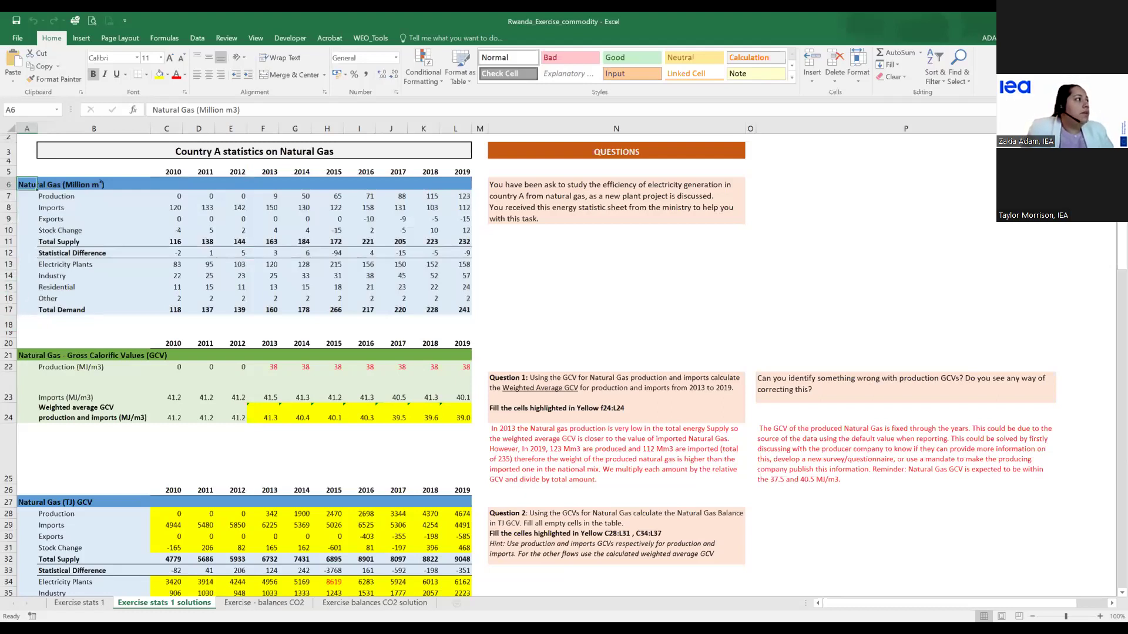
left_click(50, 197)
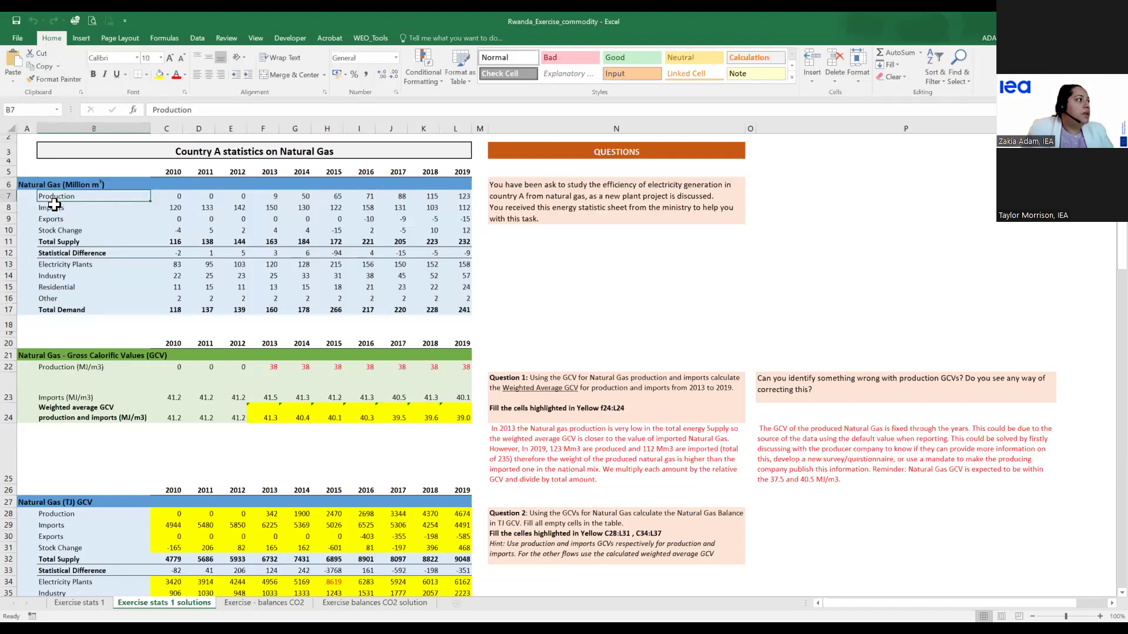
left_click(61, 240)
left_click(66, 255)
left_click(43, 266)
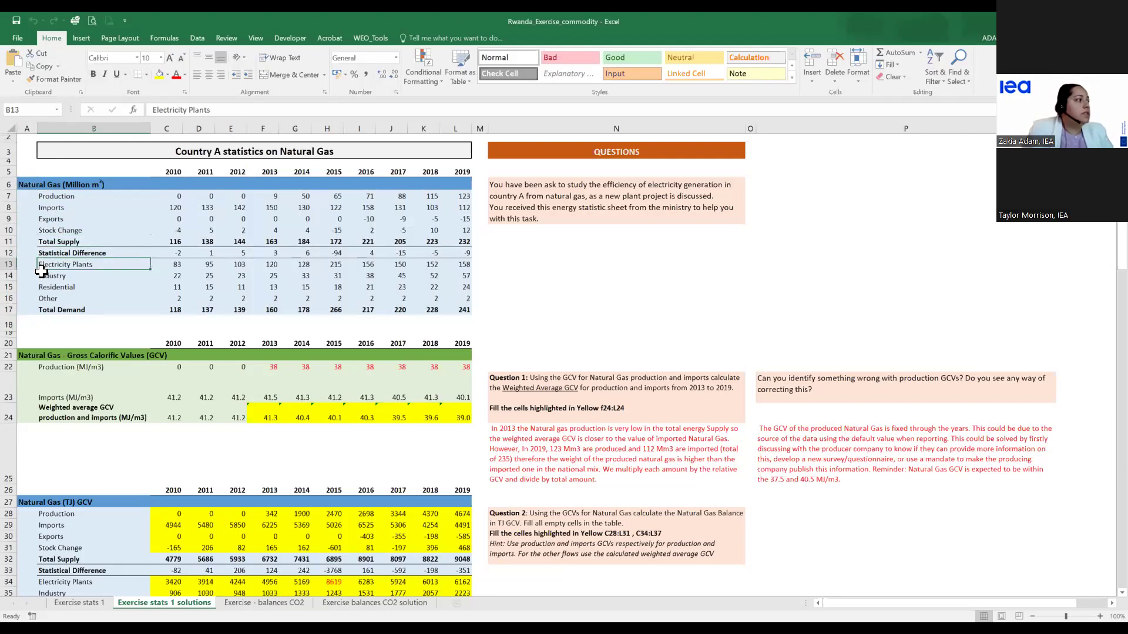
left_click_drag(50, 275, 51, 300)
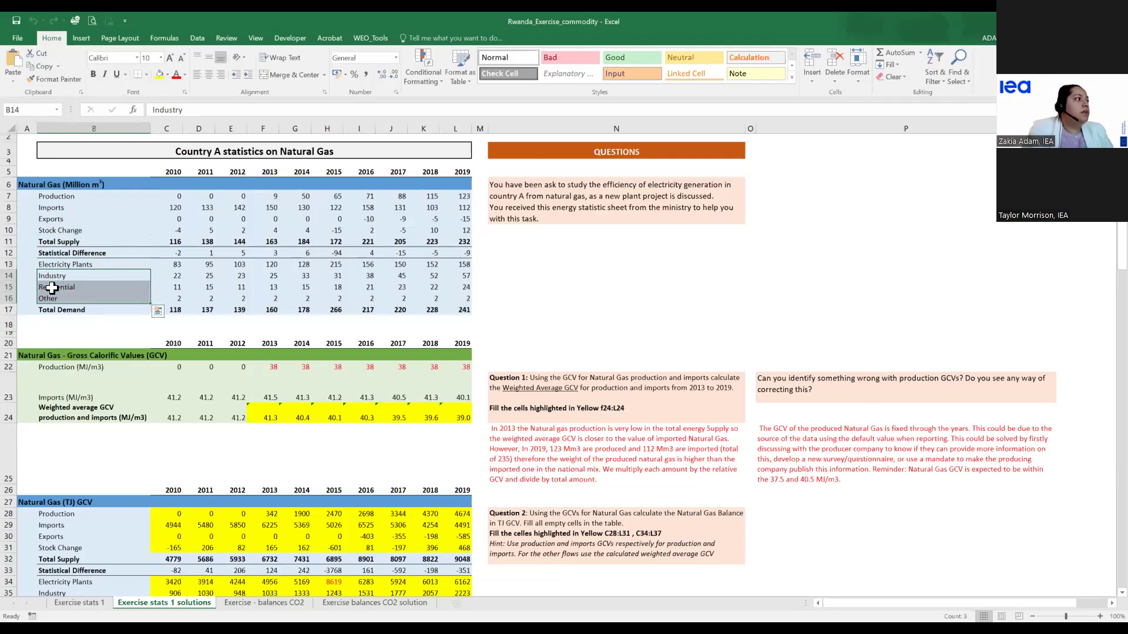
left_click(47, 310)
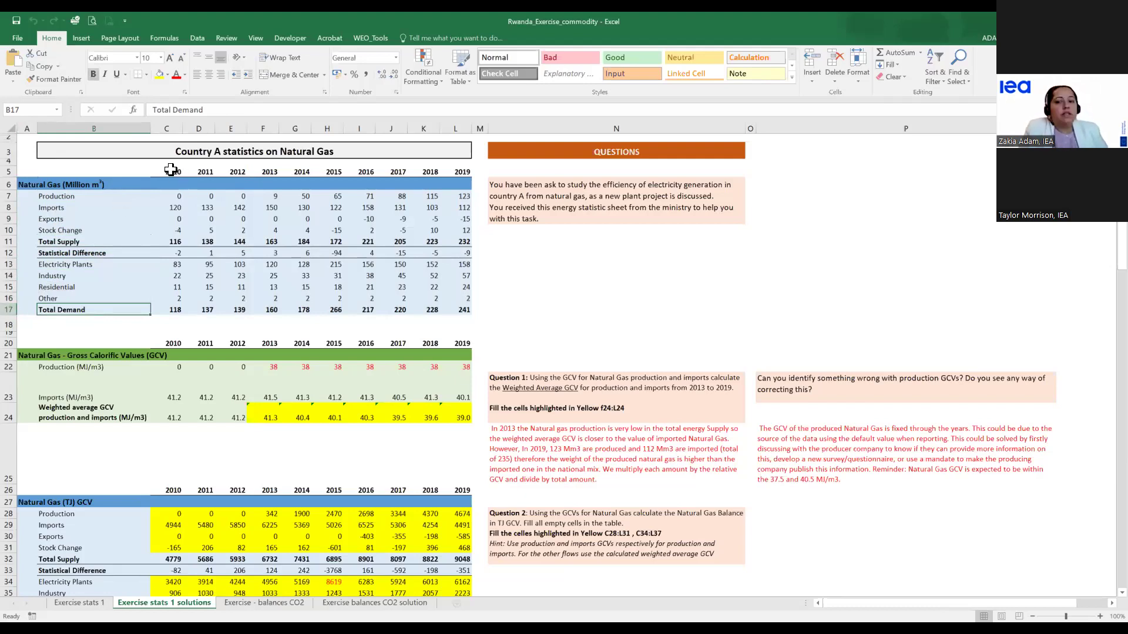
left_click_drag(21, 171, 464, 313)
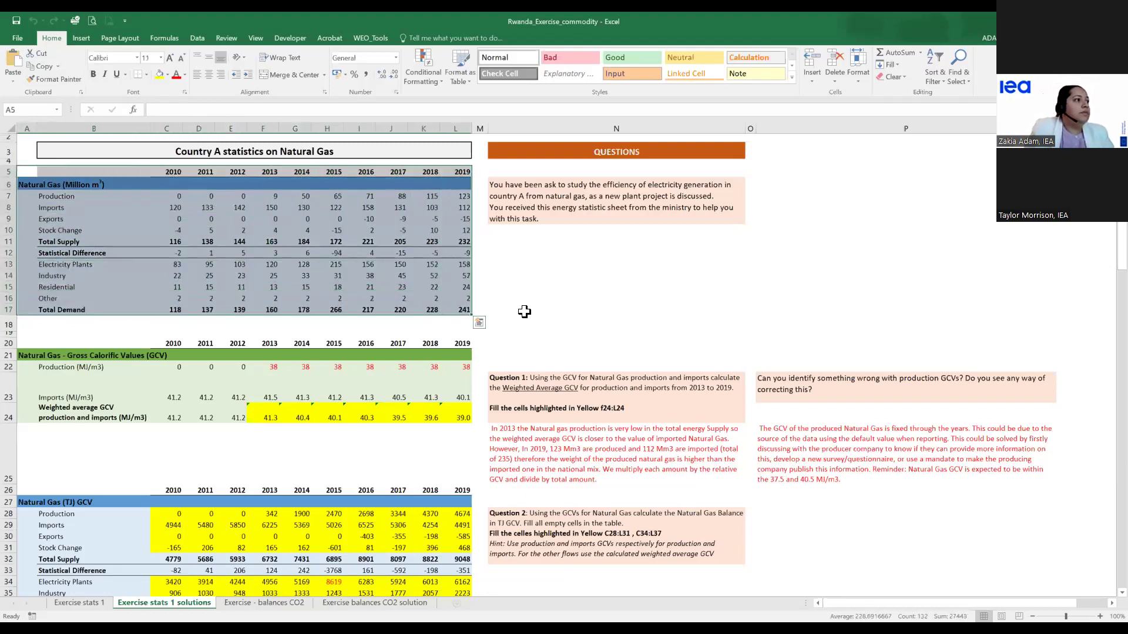
left_click(496, 311)
Step: Examine the Gross Calorific Values table, covering the production and imports rows and the yellow weighted average cells F24:L24 of Question 1
scroll(491, 316, "down", 2)
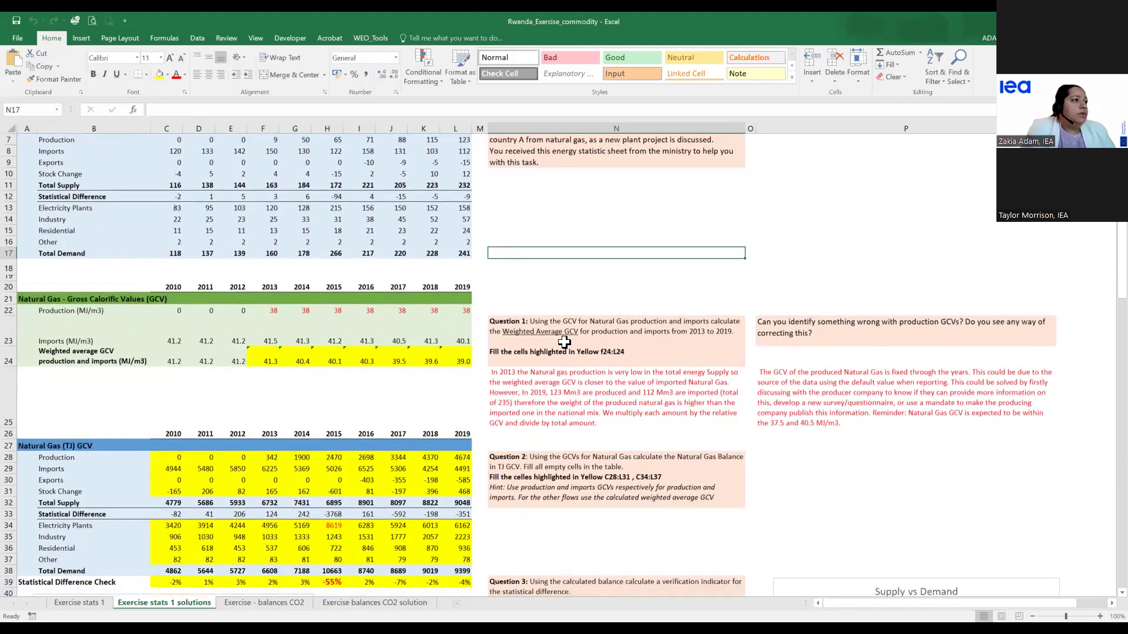
scroll(564, 341, "down", 1)
scroll(526, 291, "down", 1)
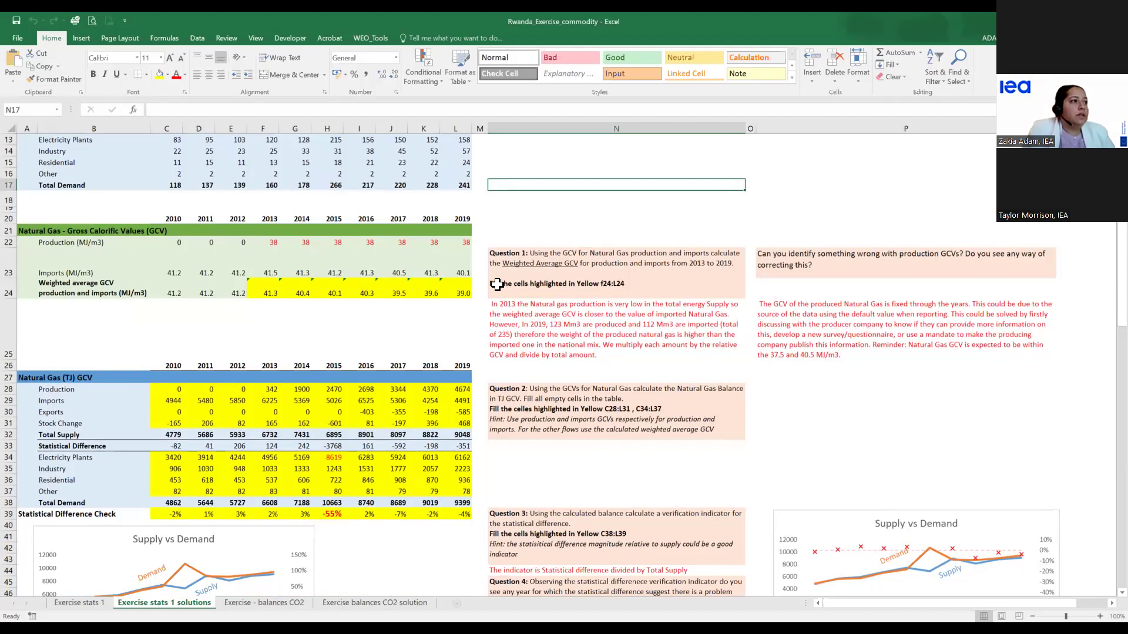
left_click_drag(26, 231, 442, 298)
left_click(337, 317)
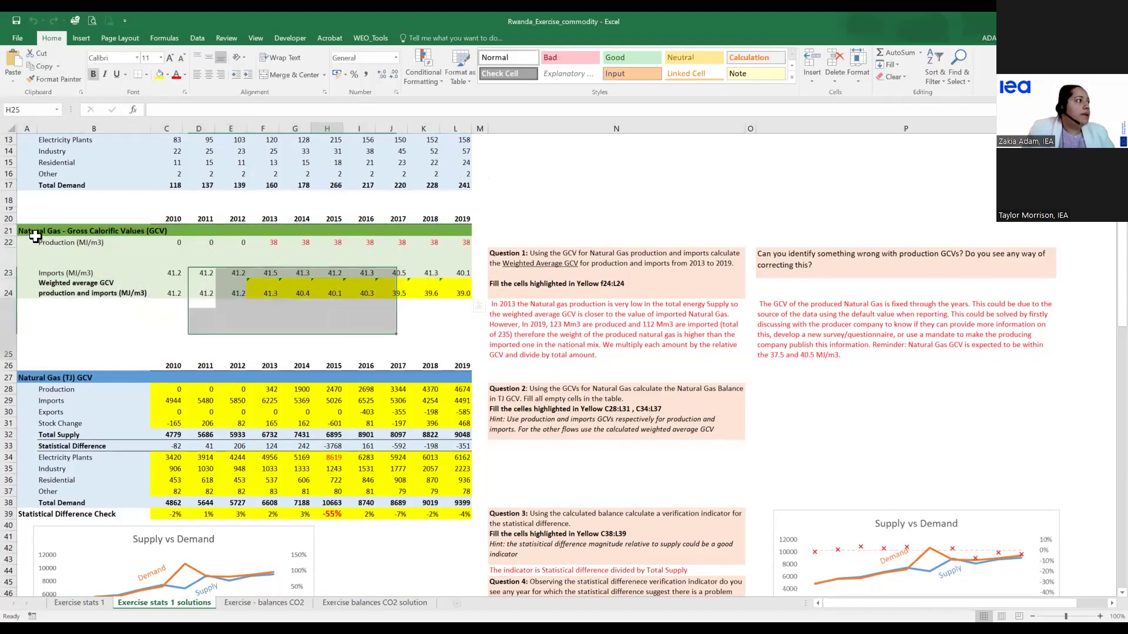
left_click(31, 235)
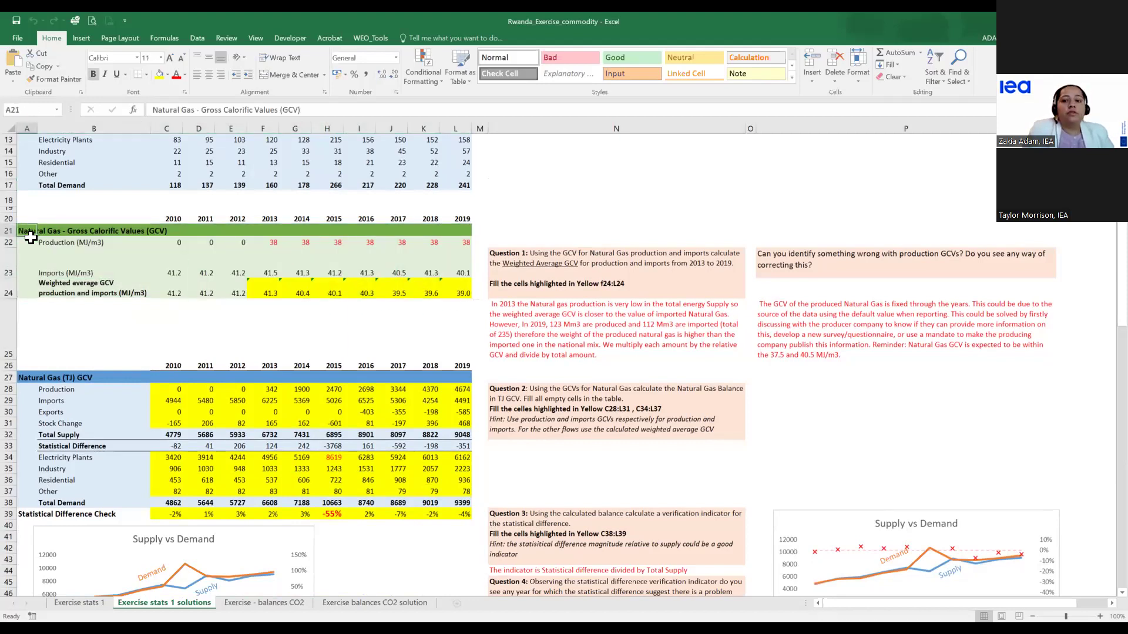
left_click(46, 246)
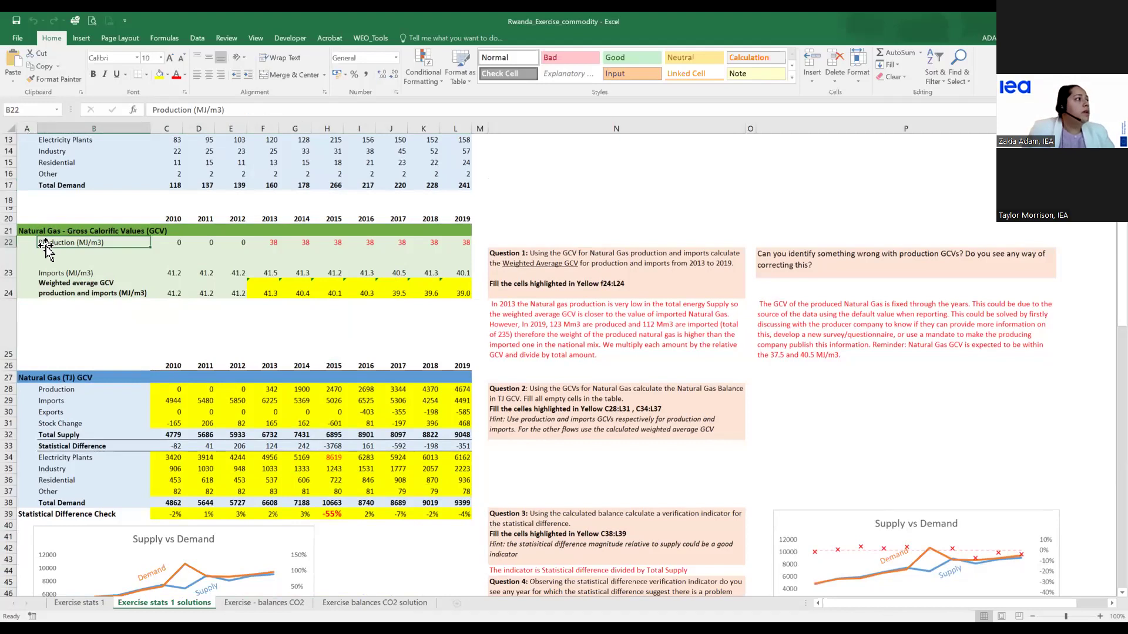
left_click(56, 272)
left_click(51, 289)
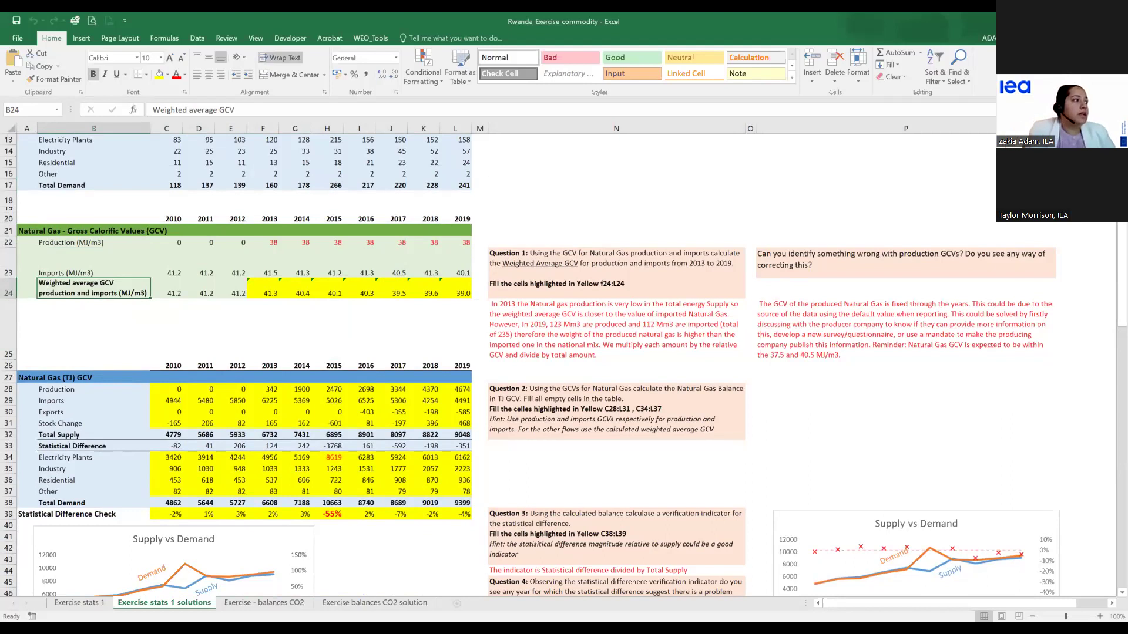
left_click_drag(263, 290, 459, 286)
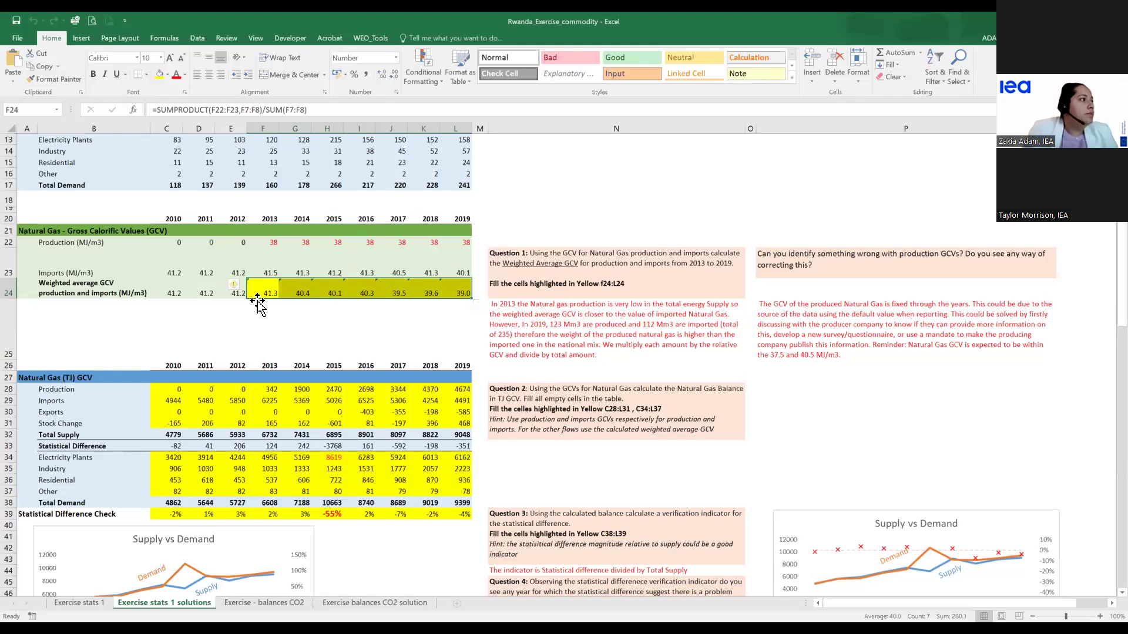
left_click_drag(269, 243, 467, 245)
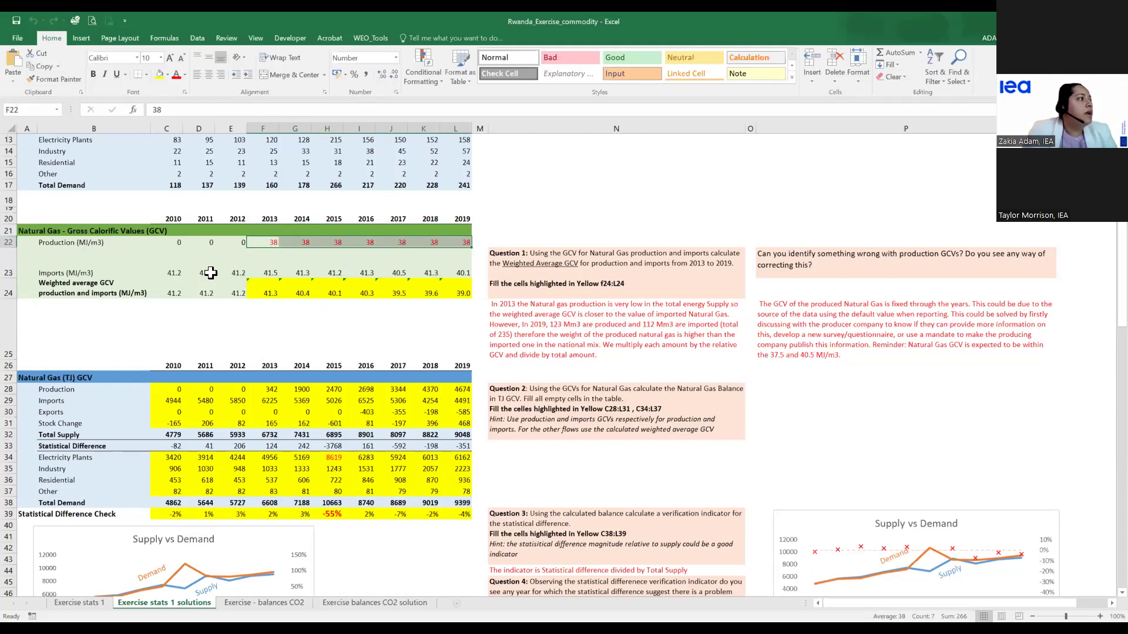
left_click_drag(170, 274, 451, 278)
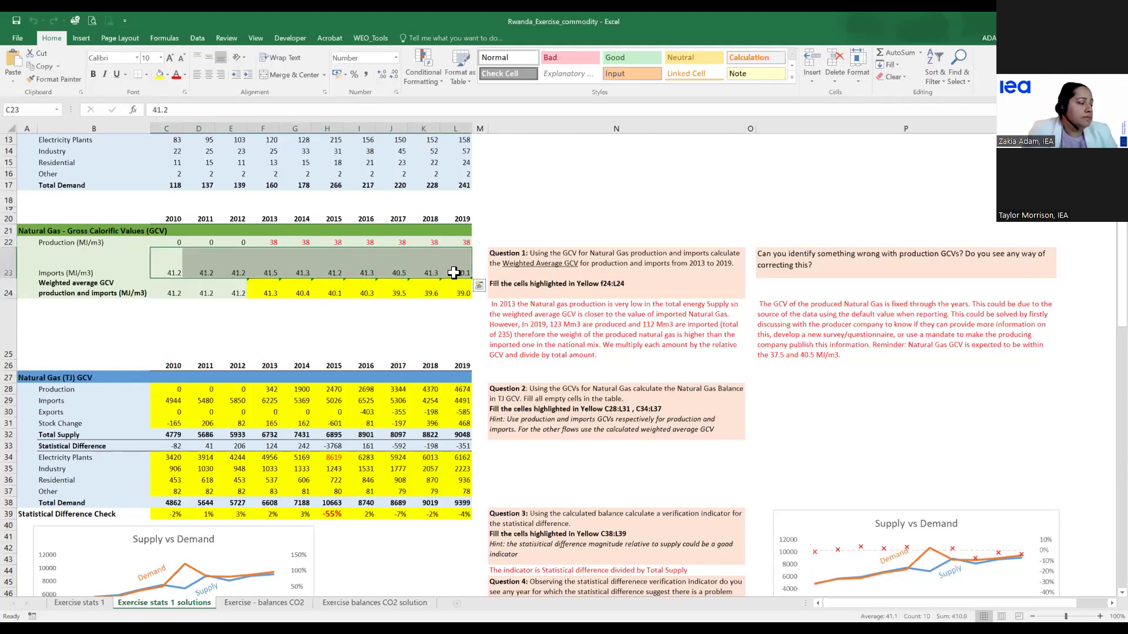
left_click(235, 315)
Step: Inspect the 2013 weighted average GCV formula in F24 and its source cells for production and imports, leaving the formula unedited
scroll(267, 311, "up", 1)
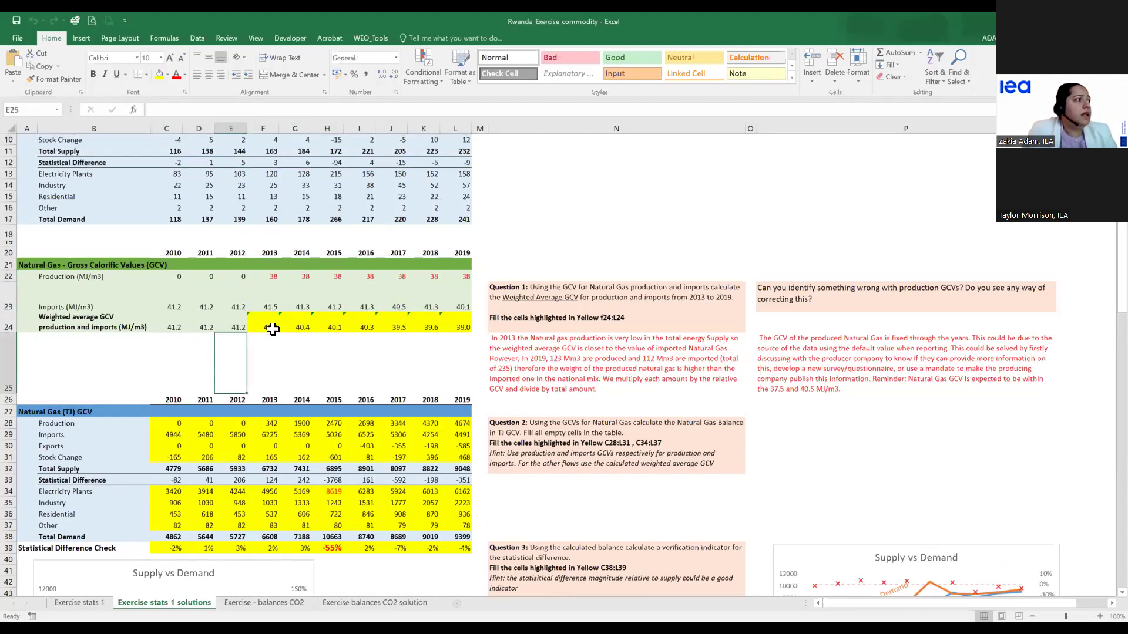
left_click(273, 329)
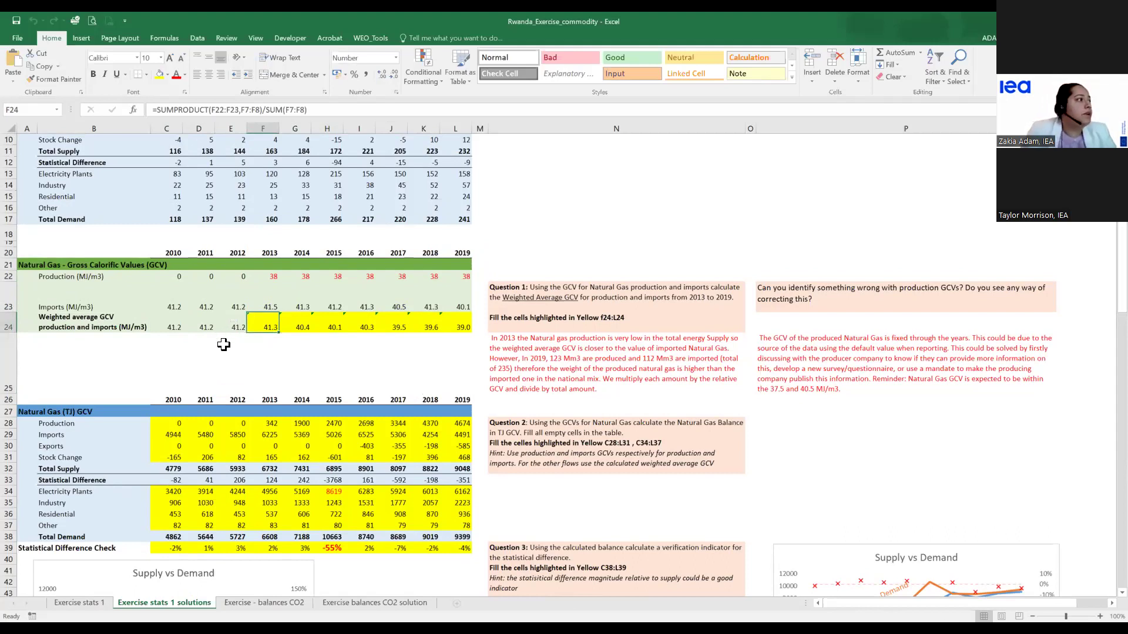
scroll(223, 332, "up", 3)
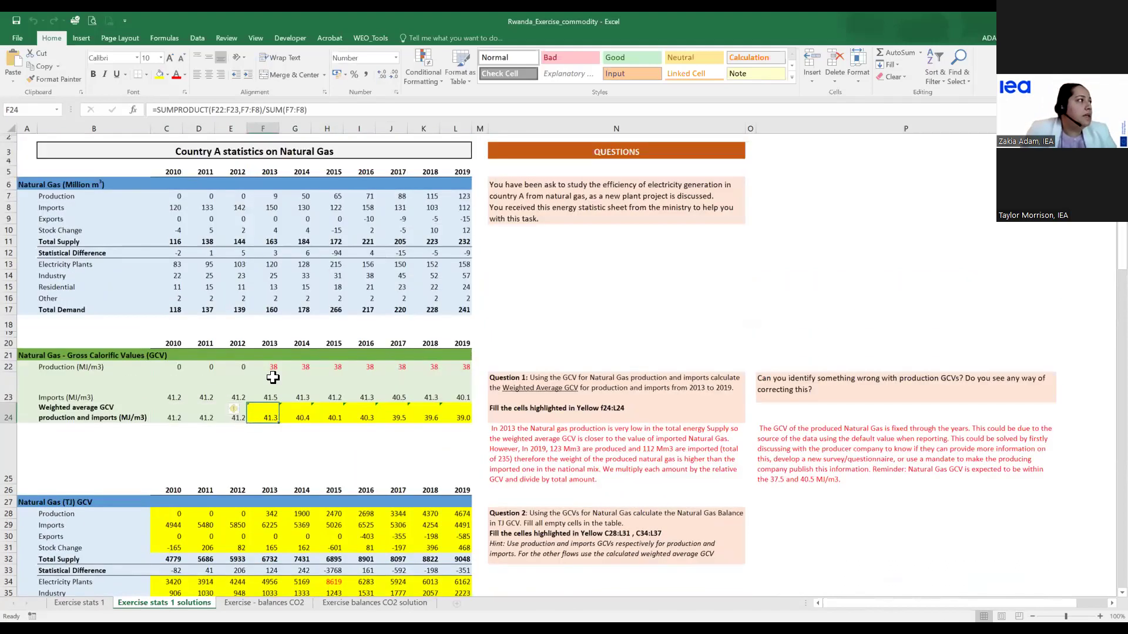
double_click(266, 411)
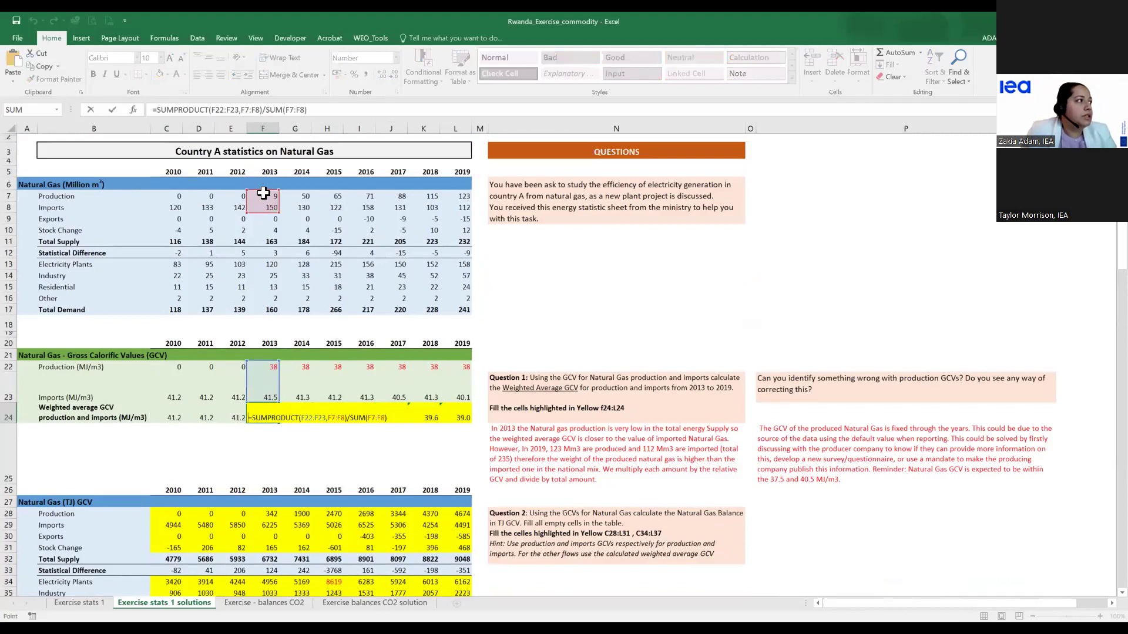
key("ctrl+Return")
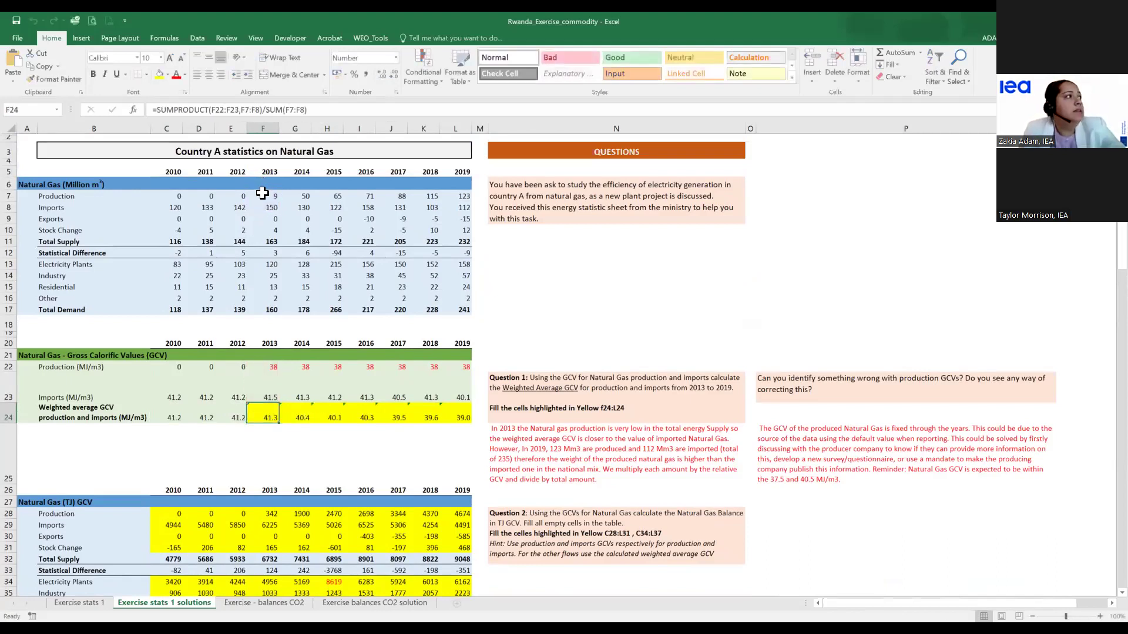
left_click(267, 367)
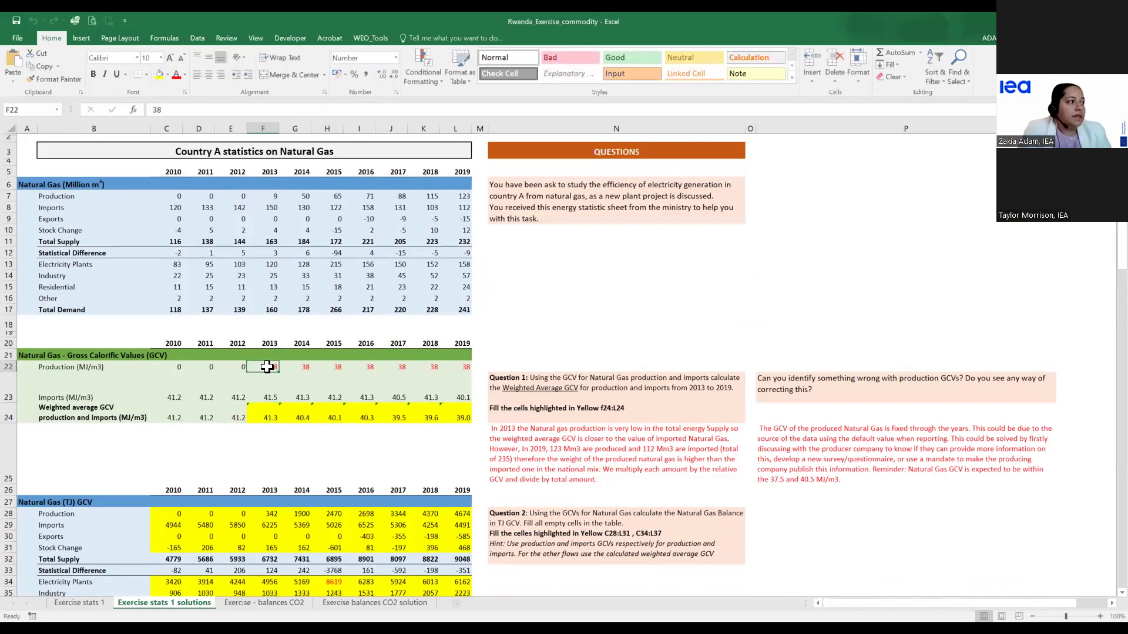
left_click(268, 206)
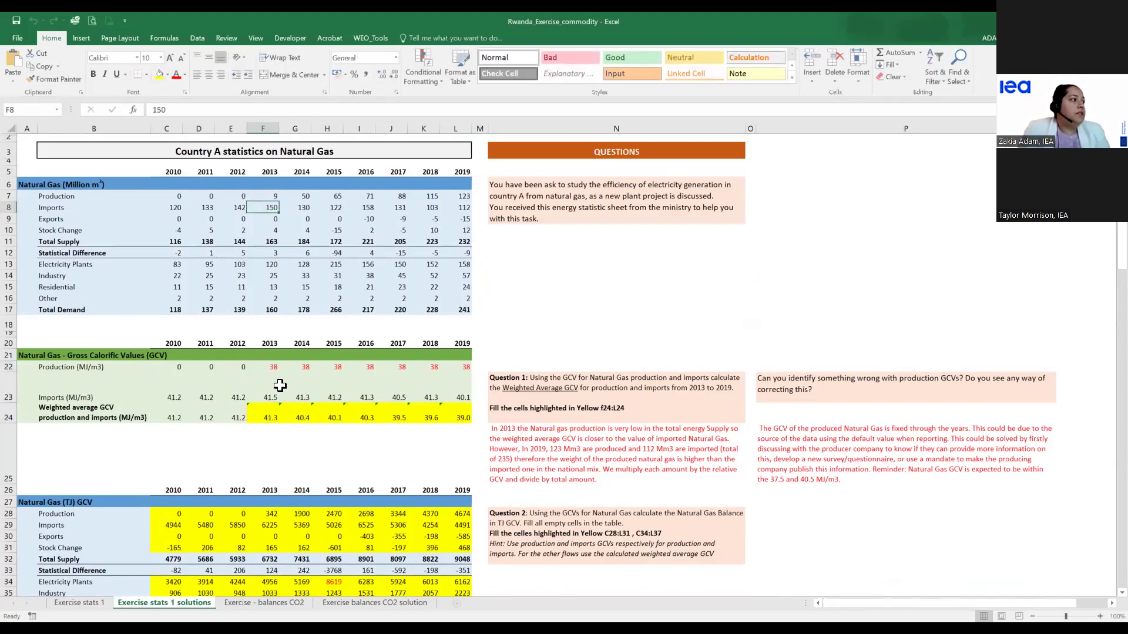
left_click(261, 396)
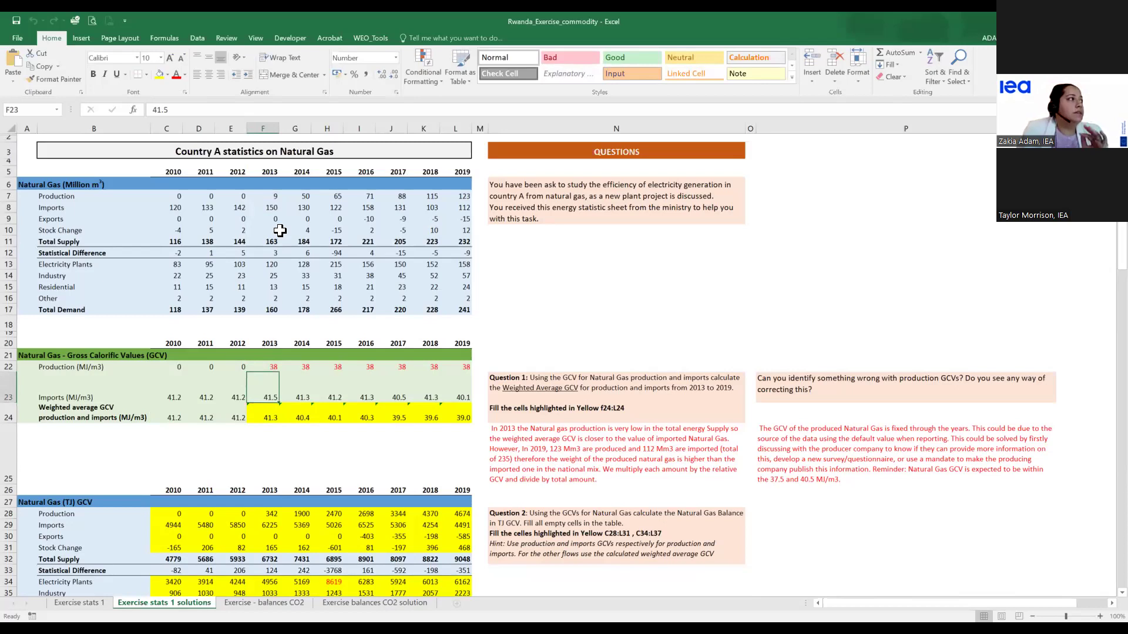
left_click_drag(275, 196, 275, 209)
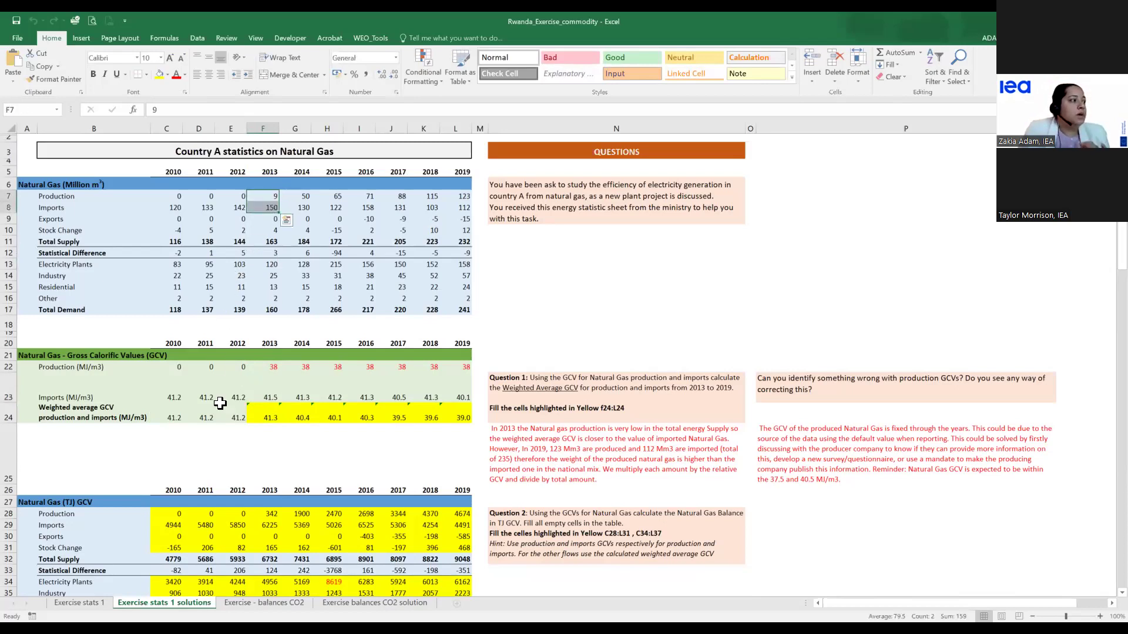
double_click(258, 414)
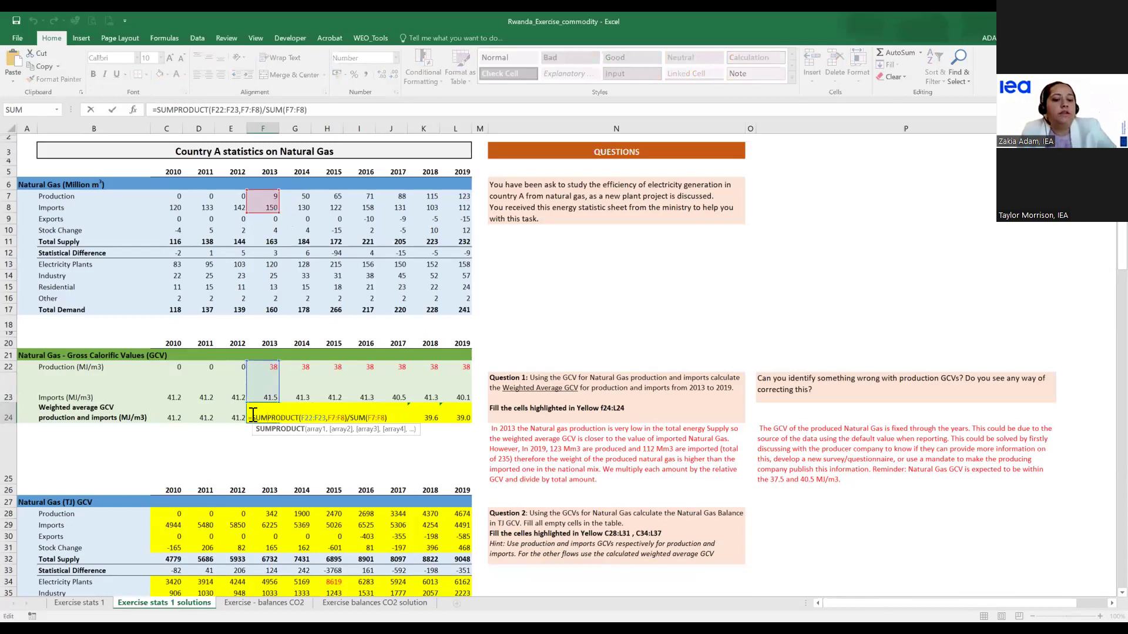
key("Escape")
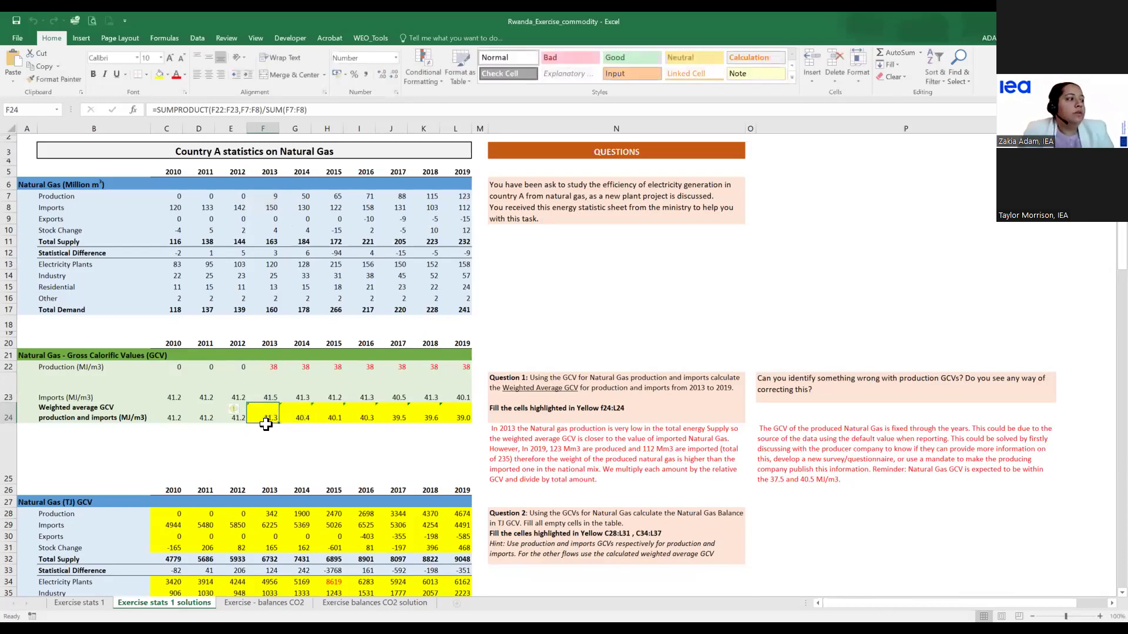
Step: Compare the weighted average GCVs of 2019 (L24) and 2013 (F24) against each year's natural gas production and import volumes
left_click(461, 416)
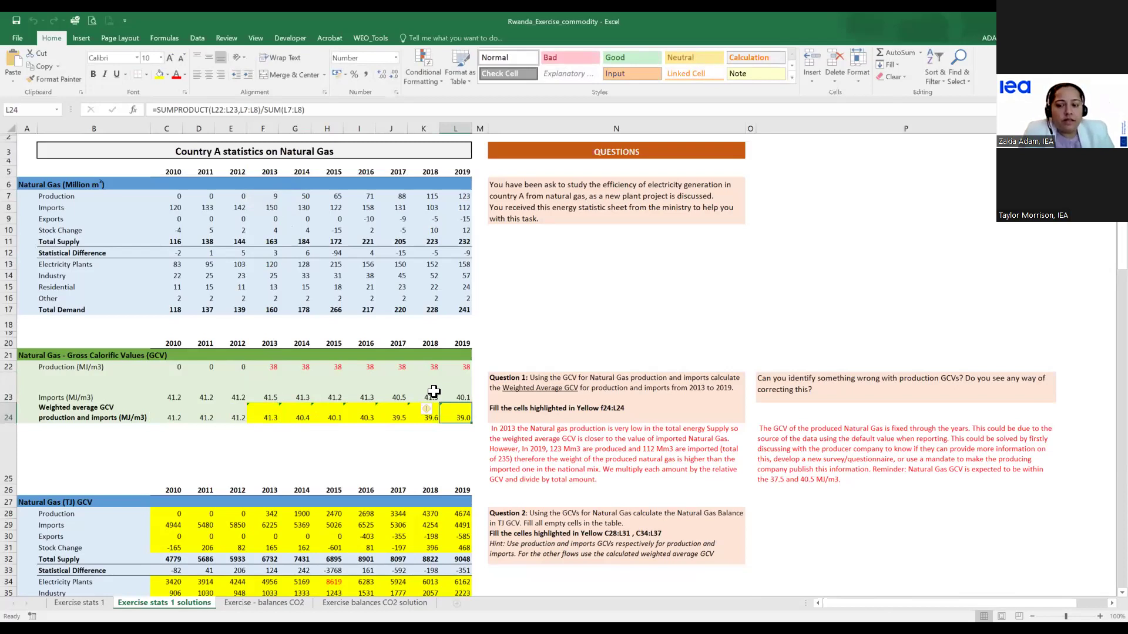
left_click(461, 198)
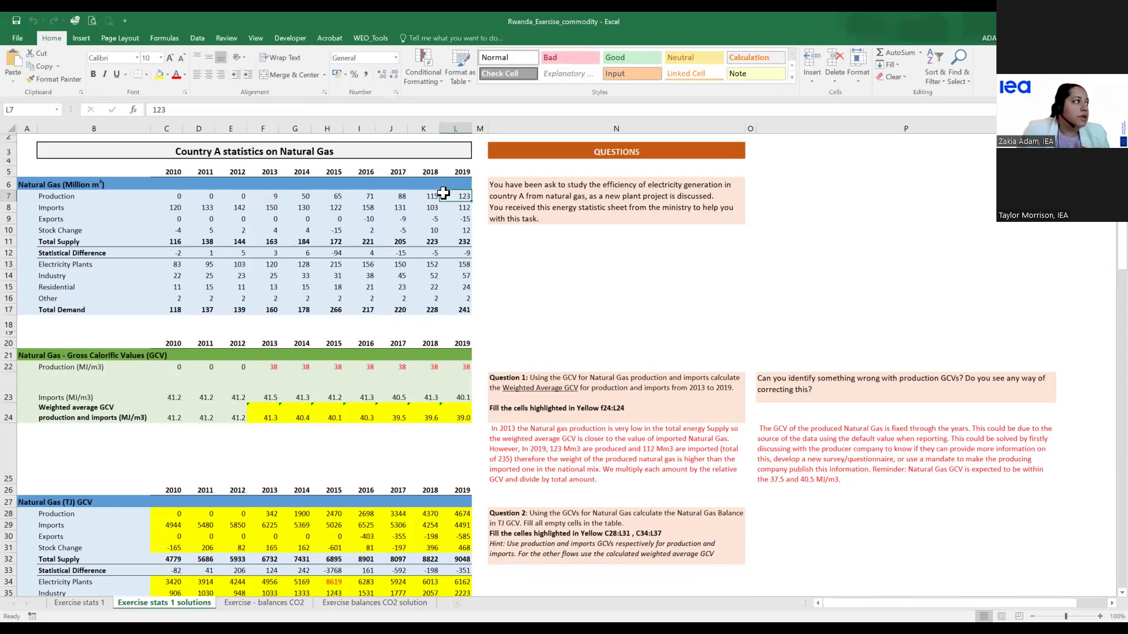
left_click_drag(456, 196, 458, 209)
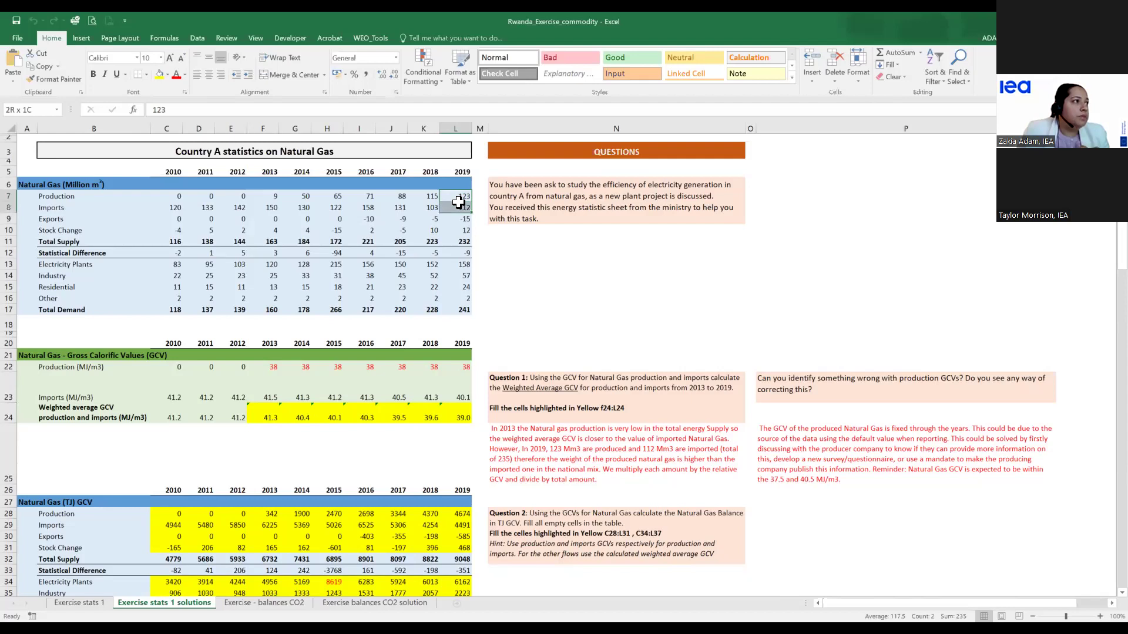
left_click(467, 417)
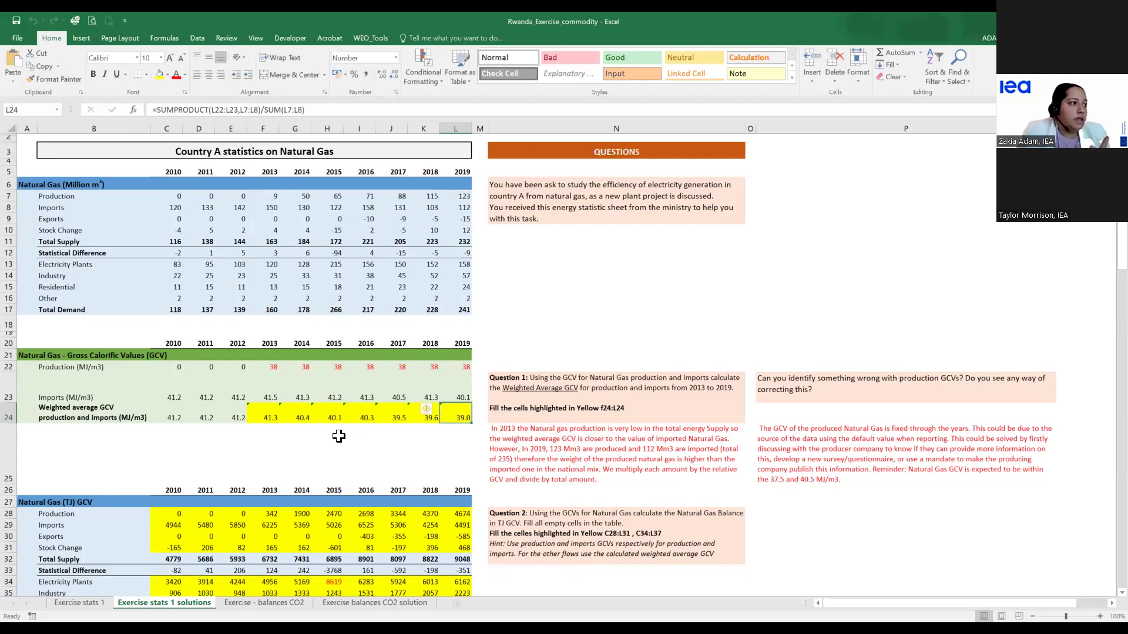
left_click(255, 419)
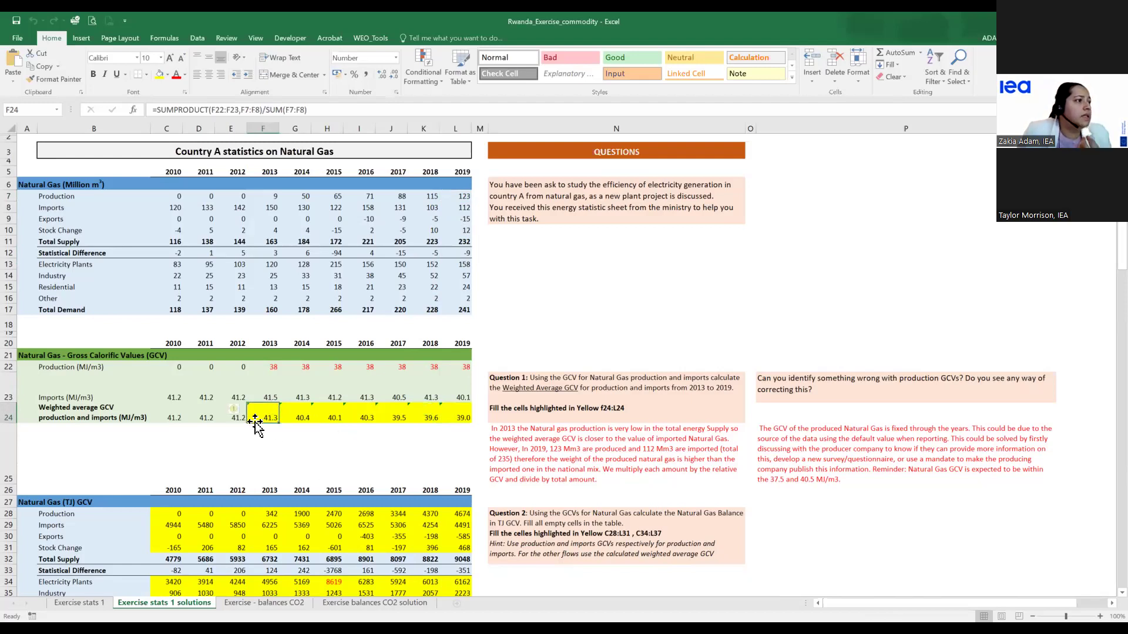
left_click(266, 196)
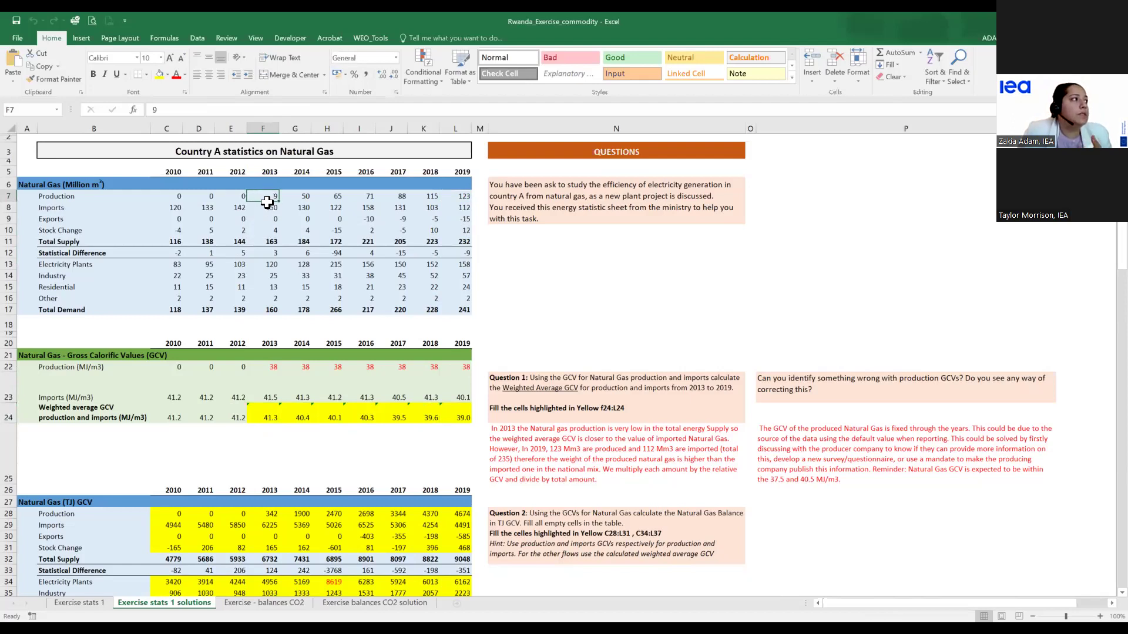
left_click(270, 208)
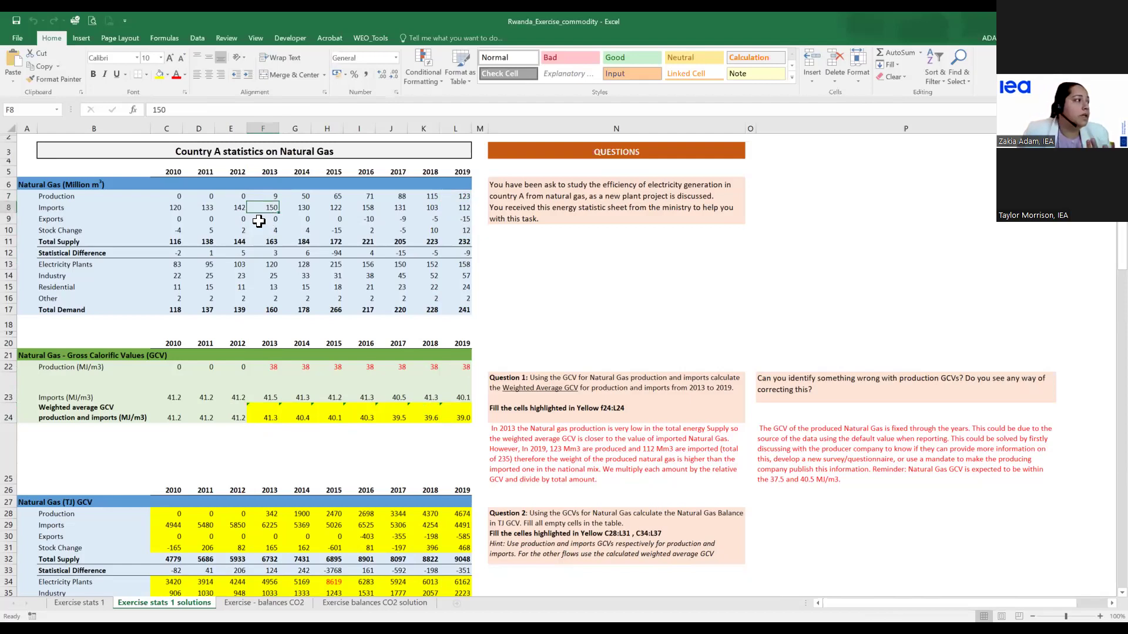
left_click(266, 419)
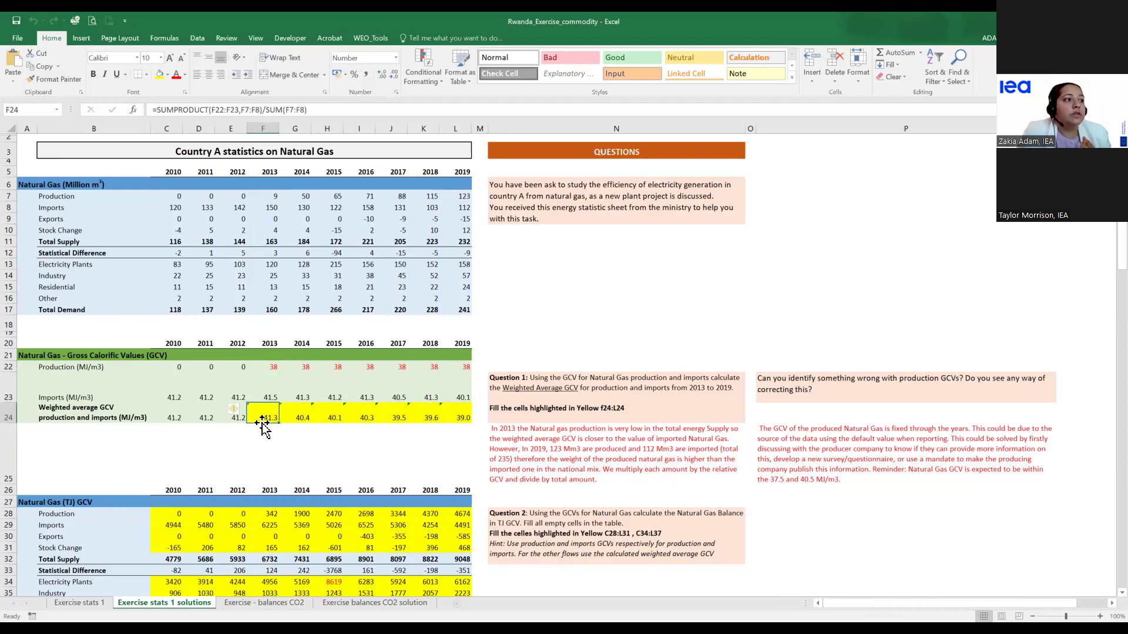
Step: Trace the 2019 weighted average GCV in L24 back to its production and import volumes (L7:L8) and calorific values (L22:L23)
left_click(262, 393)
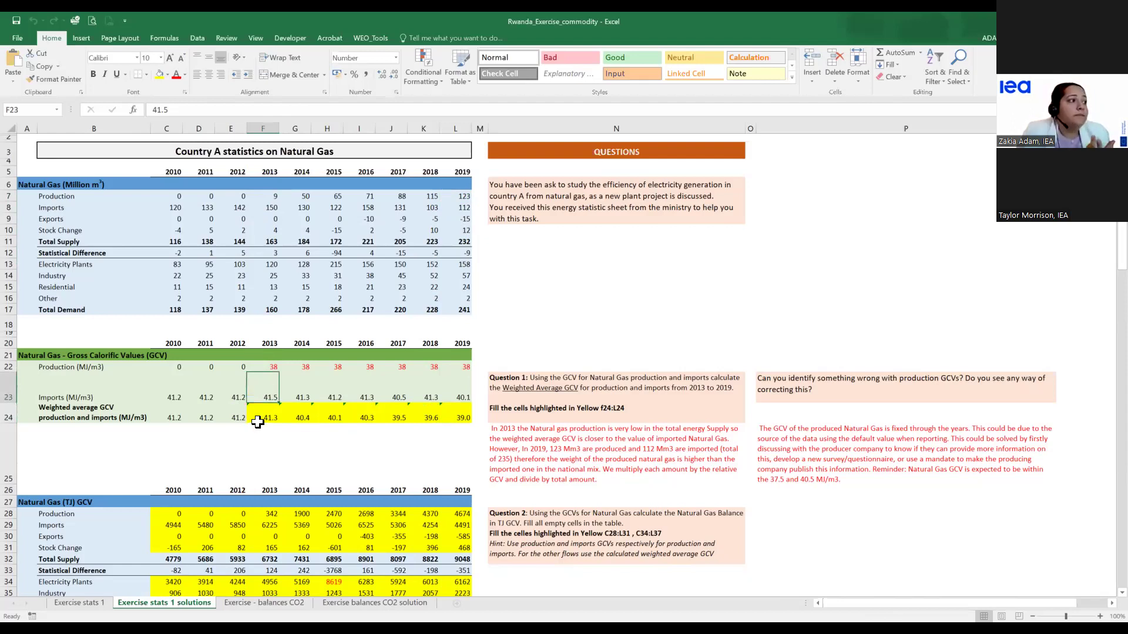
left_click(464, 419)
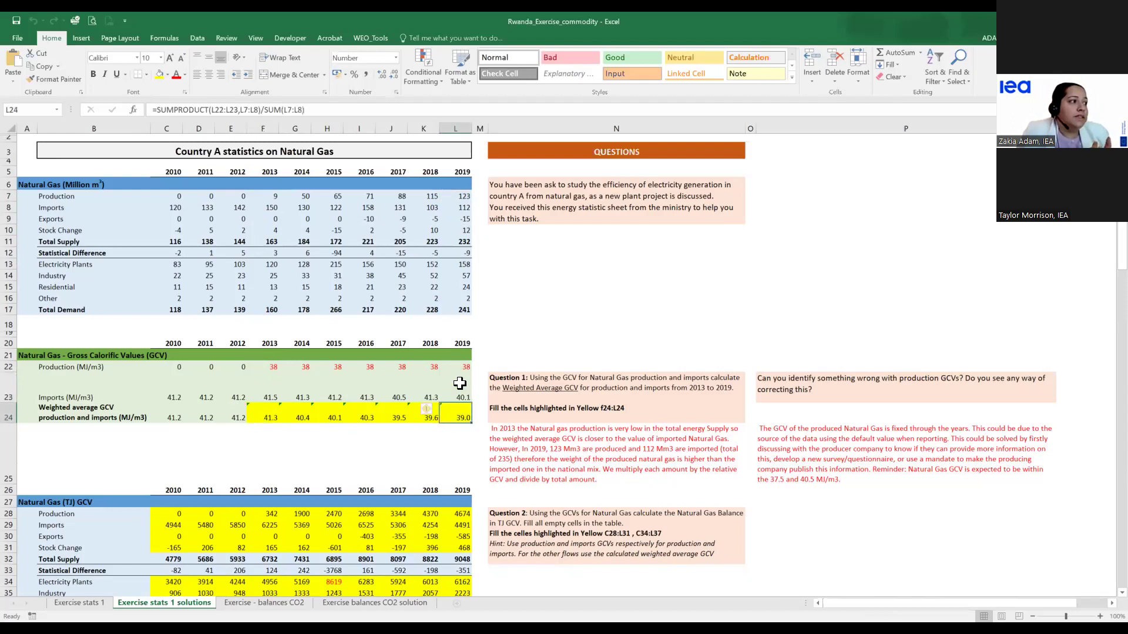
left_click_drag(464, 197, 468, 207)
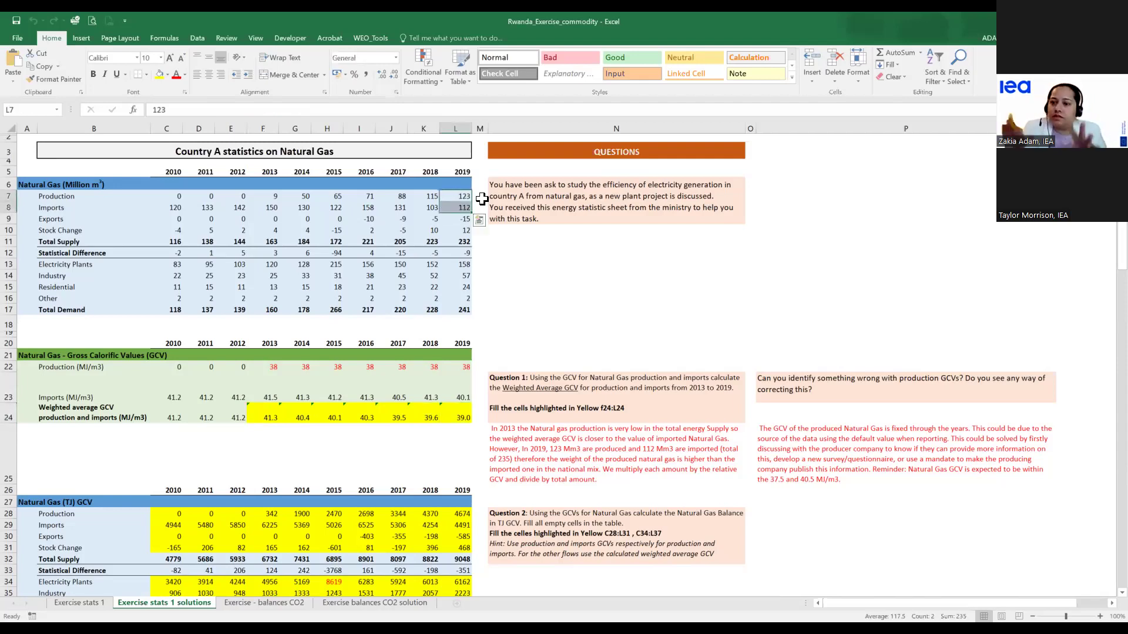
left_click(462, 414)
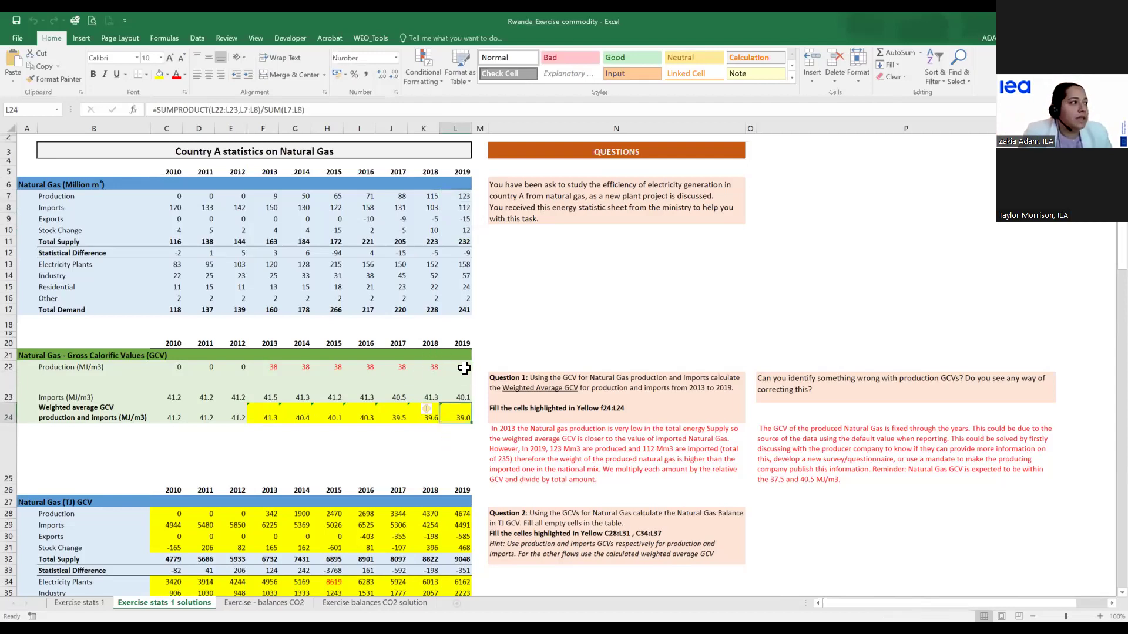
left_click_drag(463, 367, 463, 395)
left_click(457, 417)
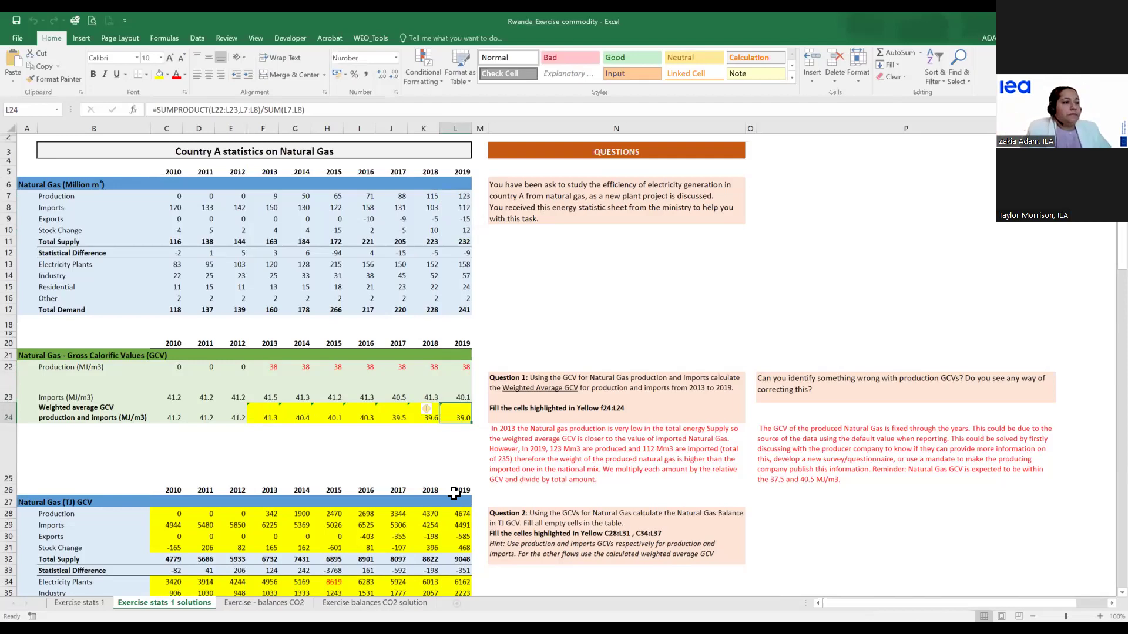
Step: Read the follow-up question on production GCVs in P23 and check it against the 2013–2019 production GCVs in F22:L22
left_click(757, 386)
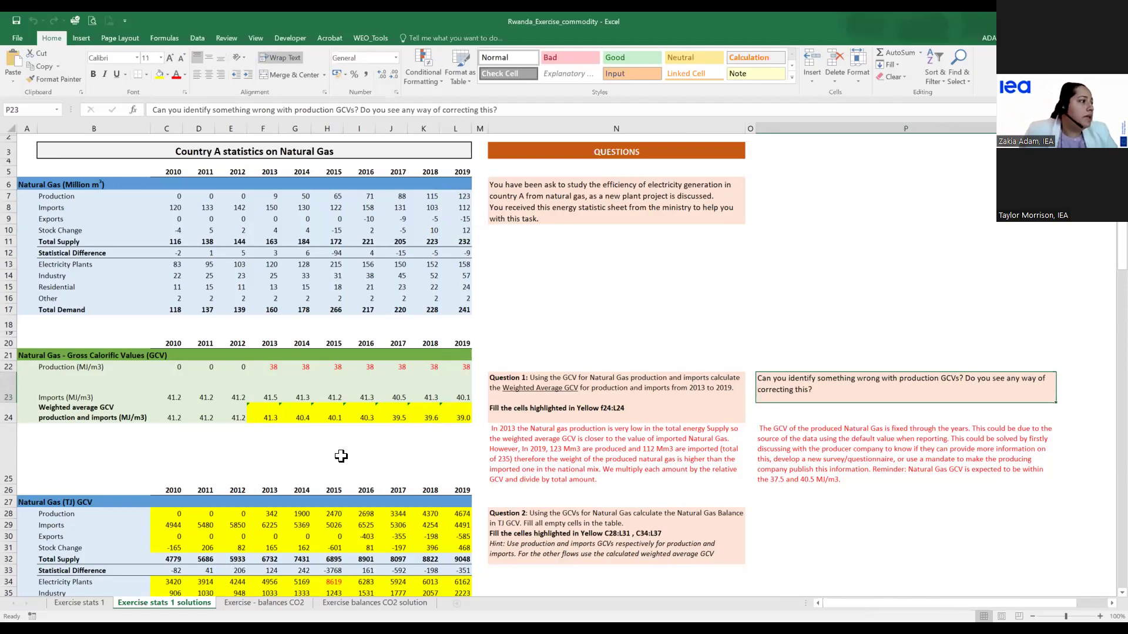
scroll(341, 455, "down", 1)
left_click_drag(265, 342, 466, 337)
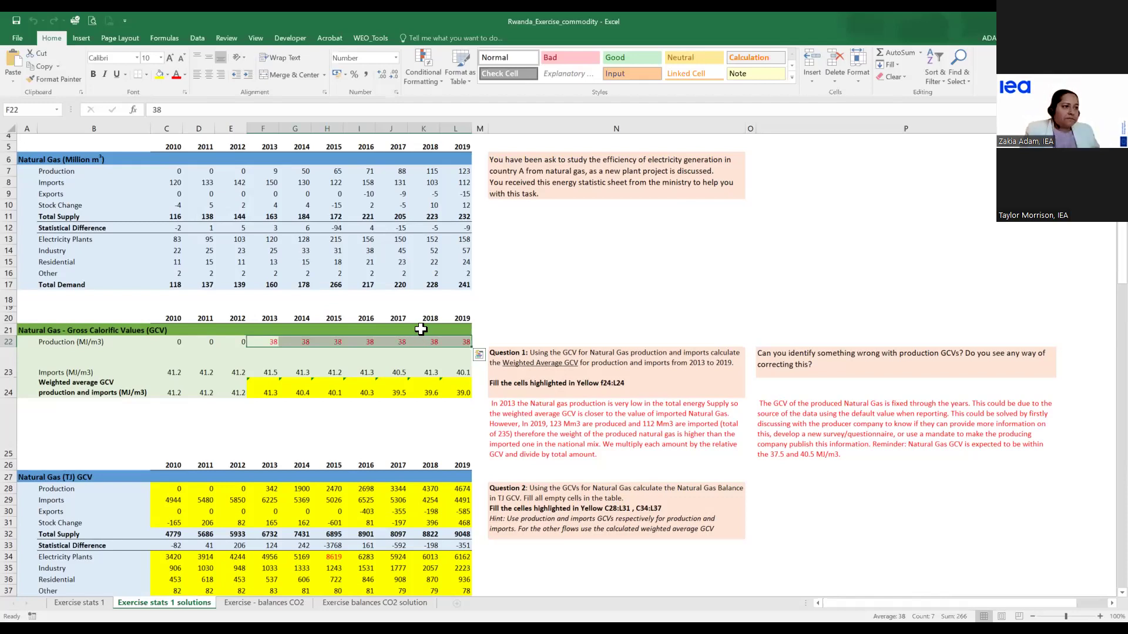
Step: Read Question 2 on calculating the natural gas balance in TJ and locate the Natural Gas (TJ) GCV table it refers to
scroll(508, 322, "down", 6)
left_click(504, 317)
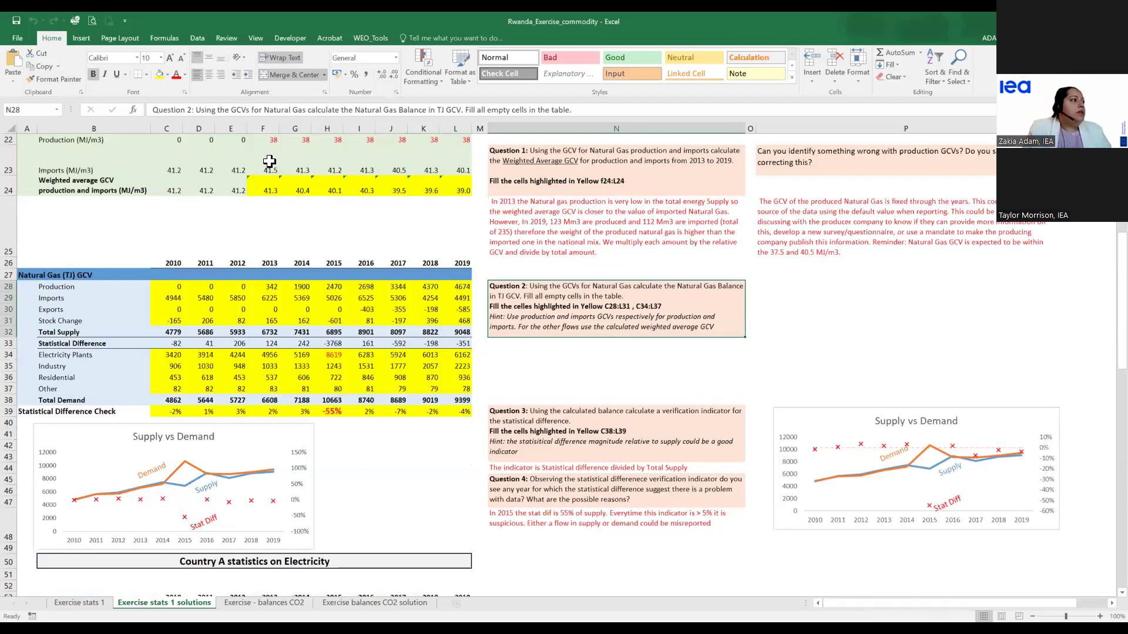
left_click_drag(33, 268, 448, 415)
left_click(54, 271)
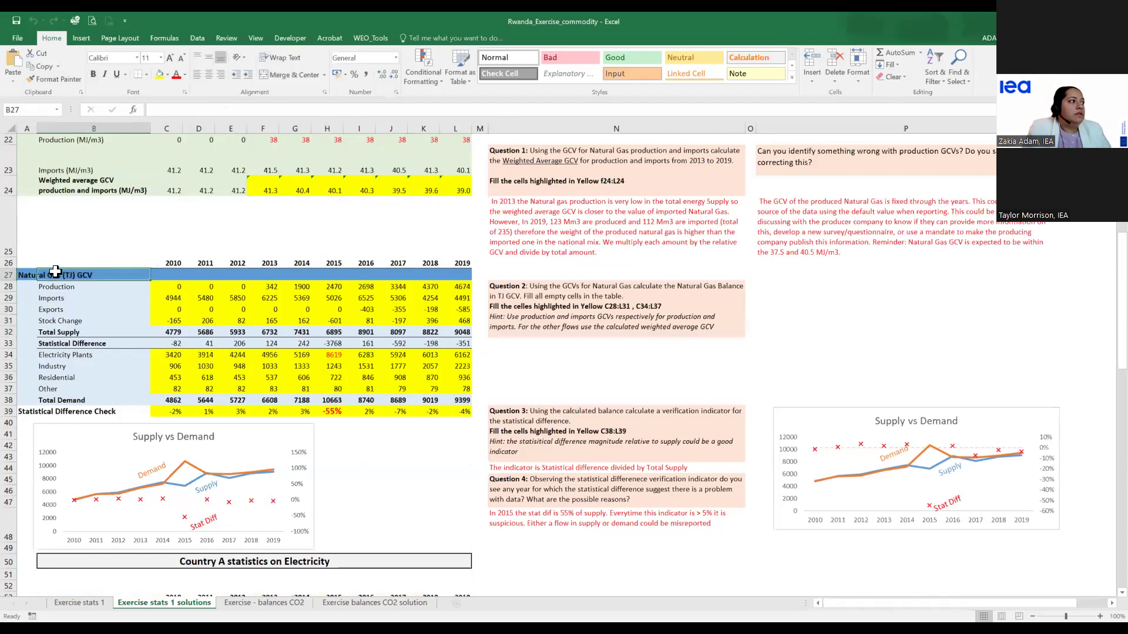
Step: Relate the Natural Gas (Million m³) and Gross Calorific Values tables to the Natural Gas (TJ) GCV table in rows 27–39
scroll(45, 177, "up", 7)
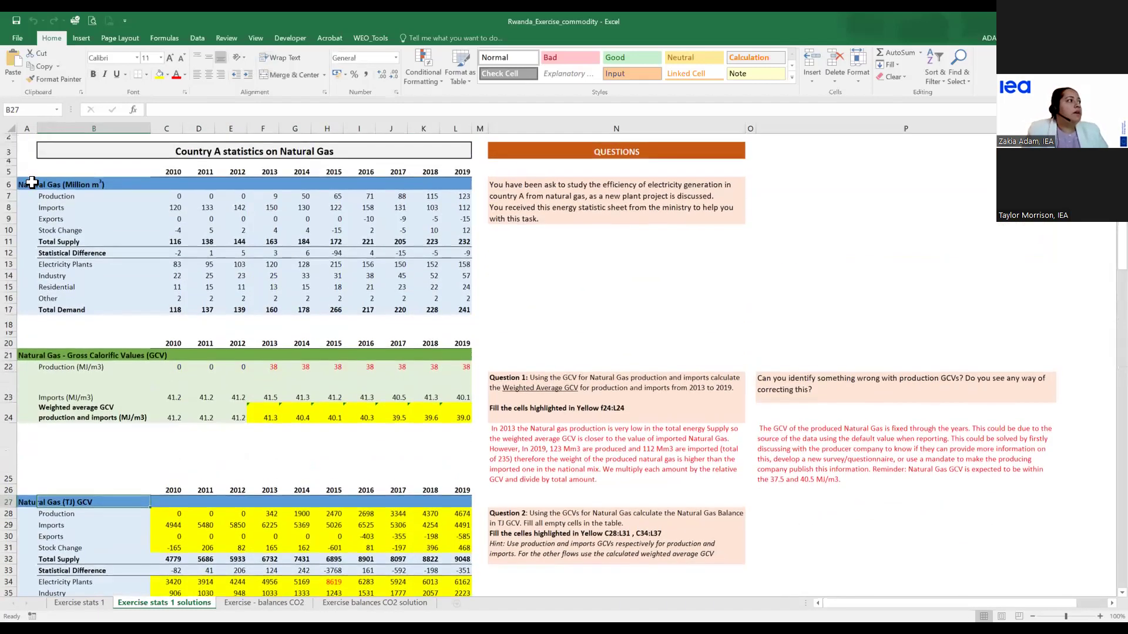
left_click_drag(23, 183, 464, 310)
left_click_drag(20, 355, 461, 421)
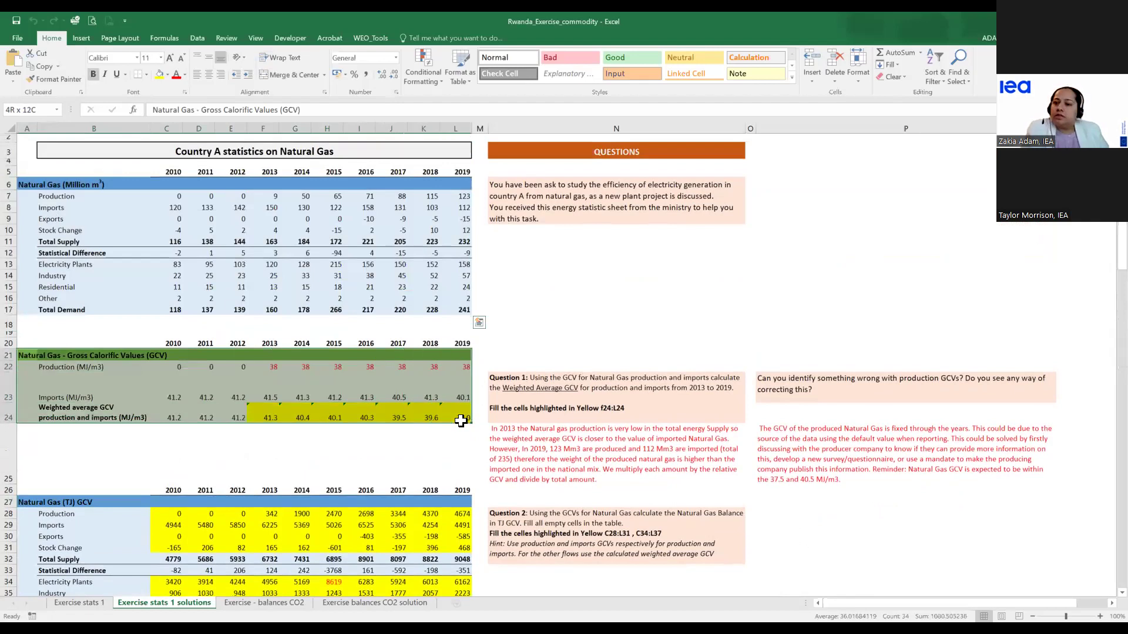
scroll(337, 390, "down", 4)
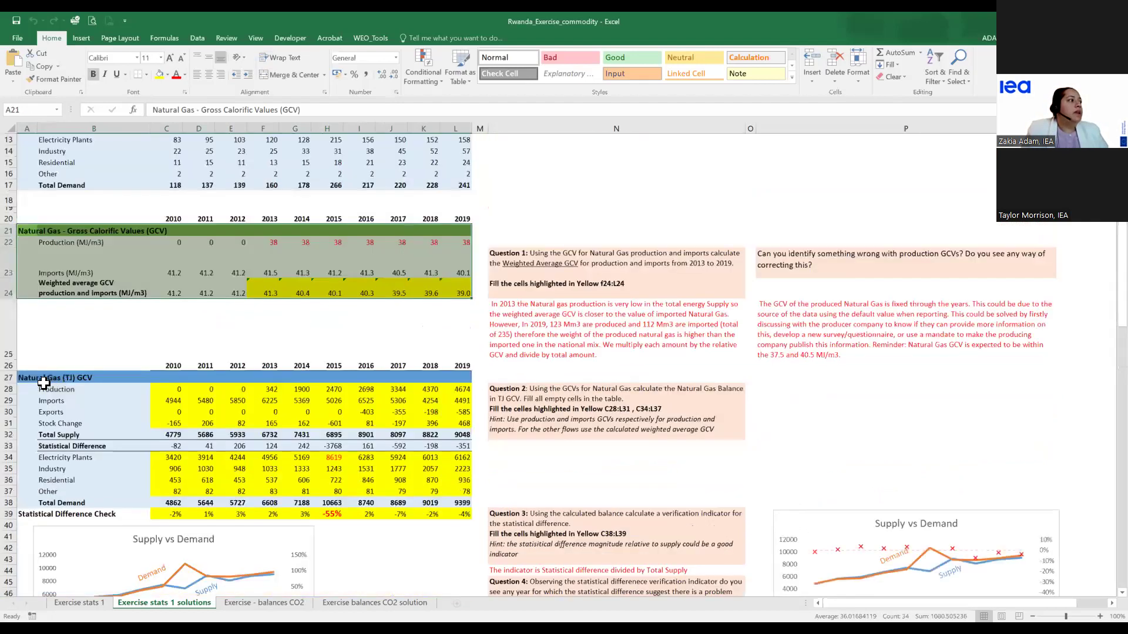
left_click(99, 385)
left_click_drag(98, 386, 435, 514)
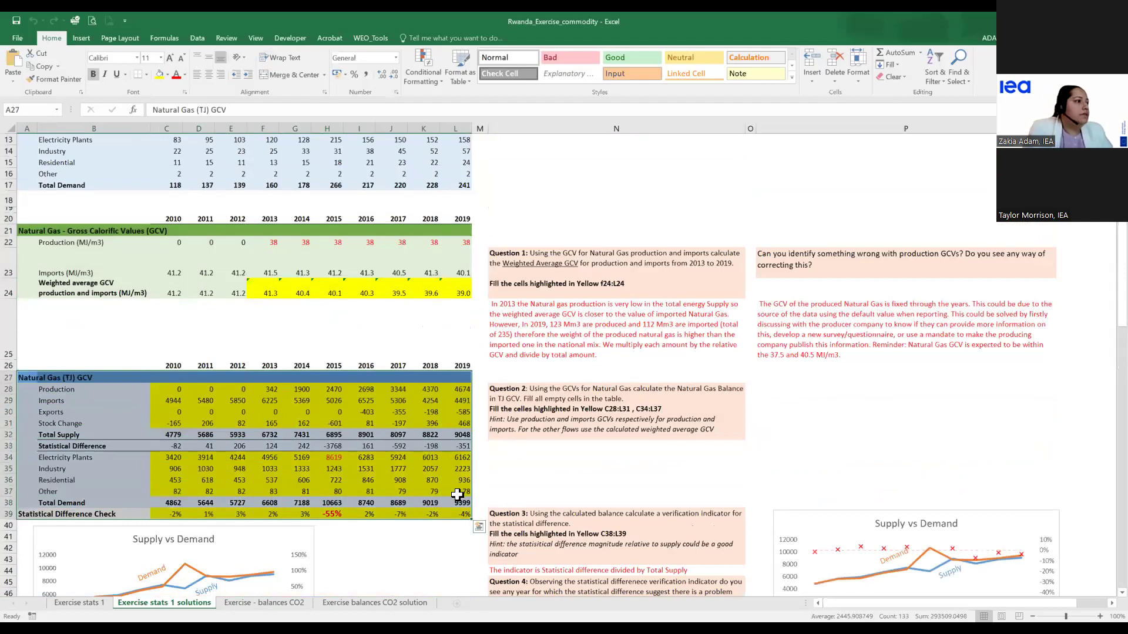
Step: Inspect the 2010 production formula in C28 and its source cells C7 and C22, leaving the formula unedited
scroll(200, 387, "down", 1)
left_click(169, 357)
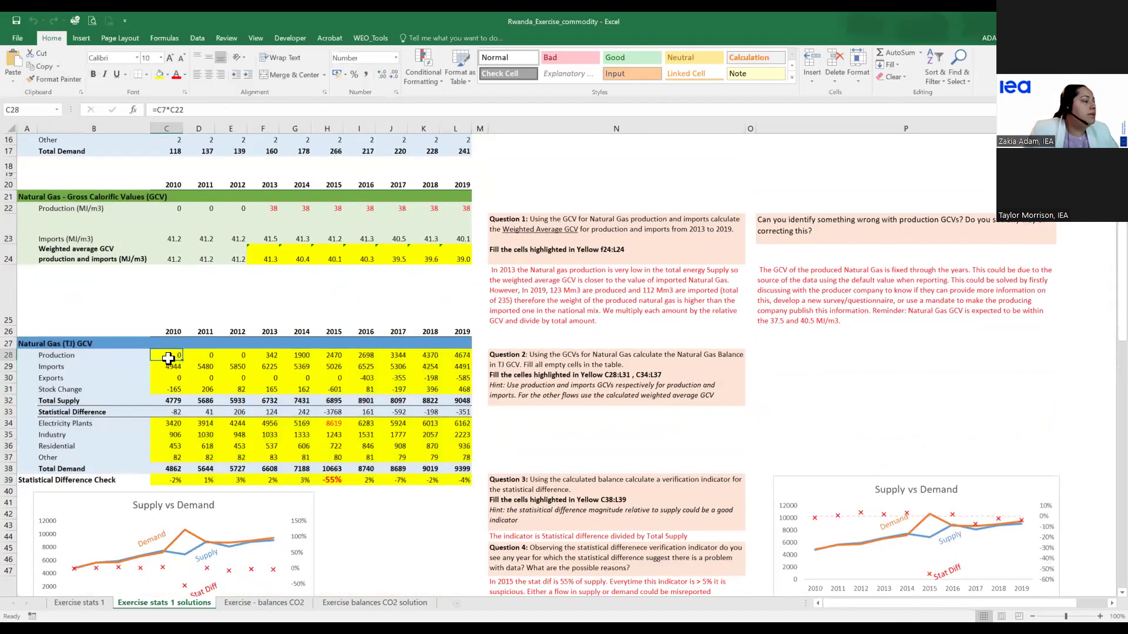
double_click(168, 356)
scroll(166, 352, "up", 5)
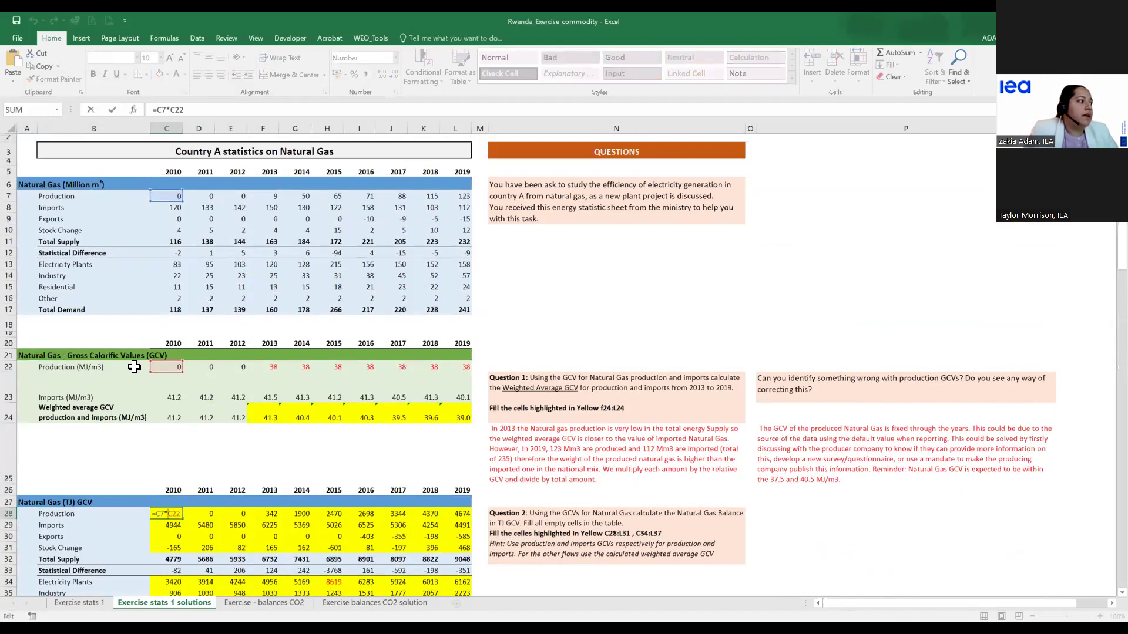
scroll(135, 367, "down", 3)
key("ctrl+Return")
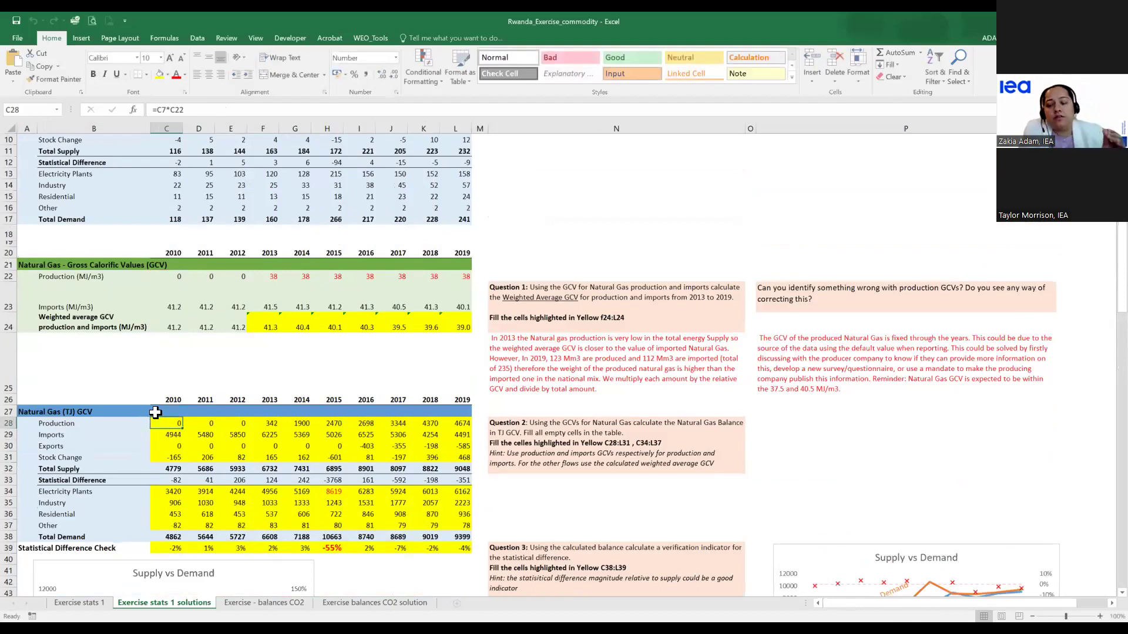
Step: Inspect the 2010 imports formula in C29 and its source cells C8 and C23, leaving the formula unedited
left_click(169, 433)
double_click(170, 433)
scroll(168, 417, "up", 3)
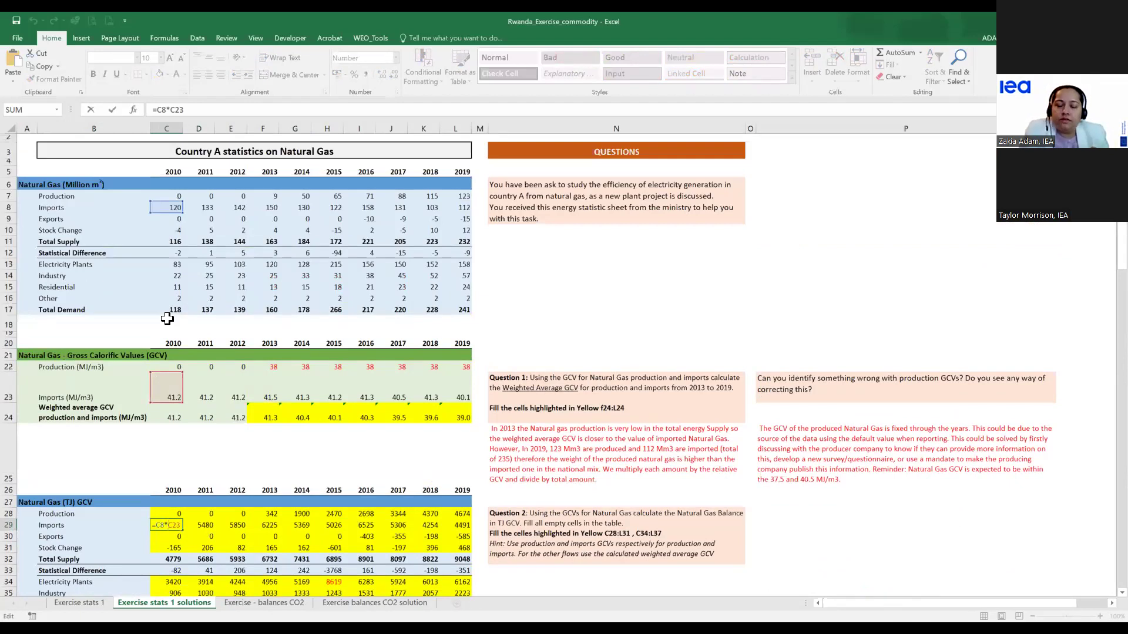
key("Escape")
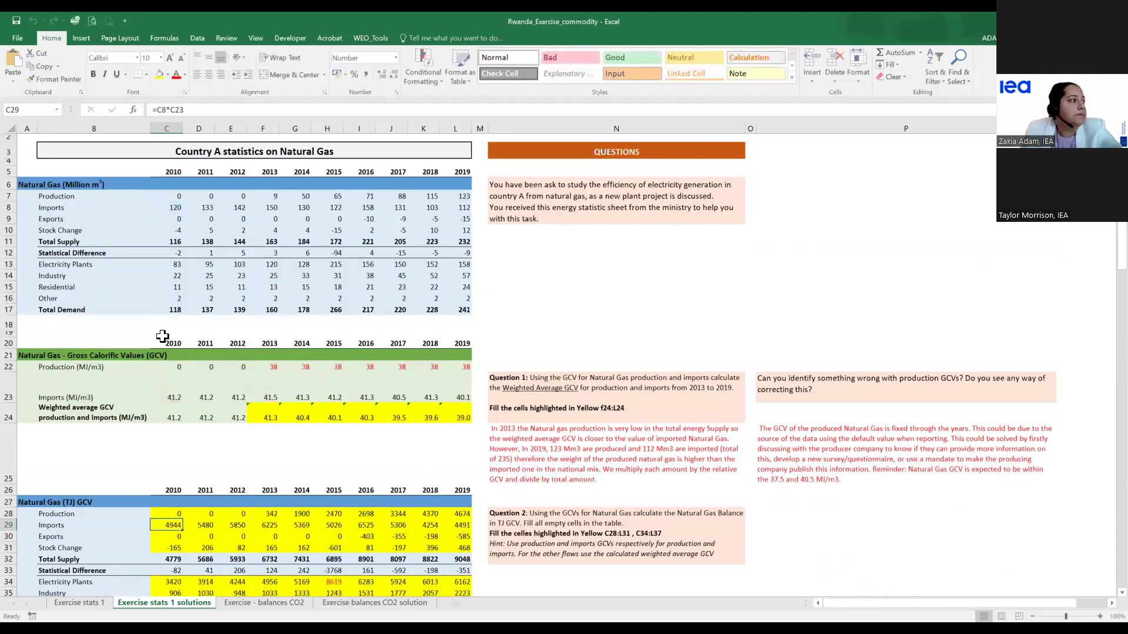
scroll(163, 329, "down", 2)
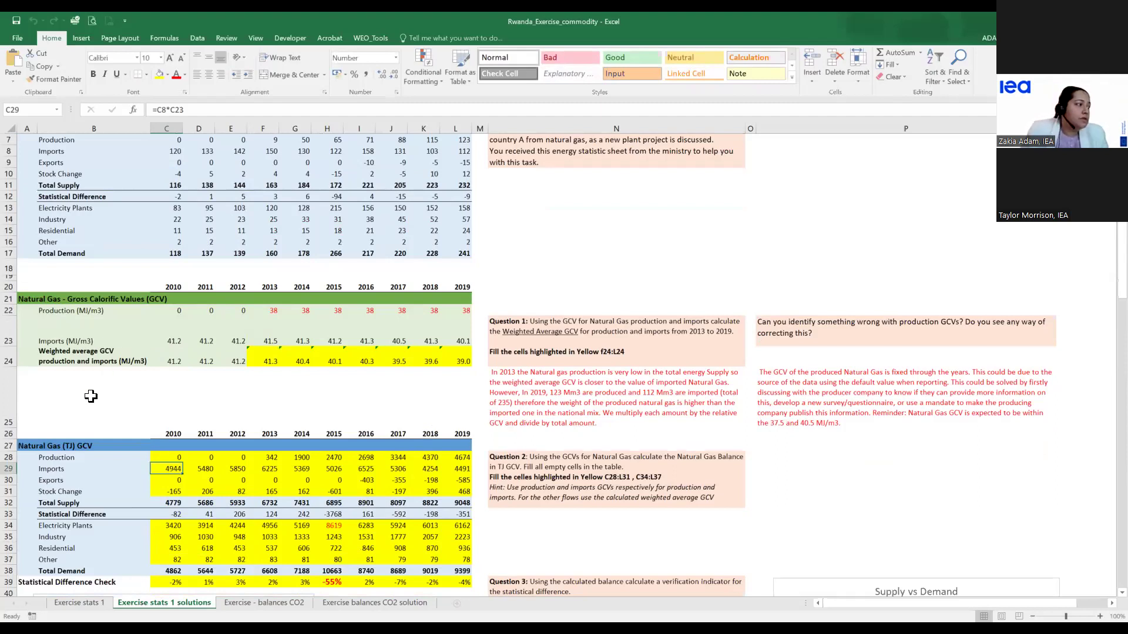
Step: Check the weighted-average-based 2010 formulas for exports and stock change (C30:C31) and for the demand sectors (C34:C37)
scroll(132, 487, "down", 1)
left_click(169, 447)
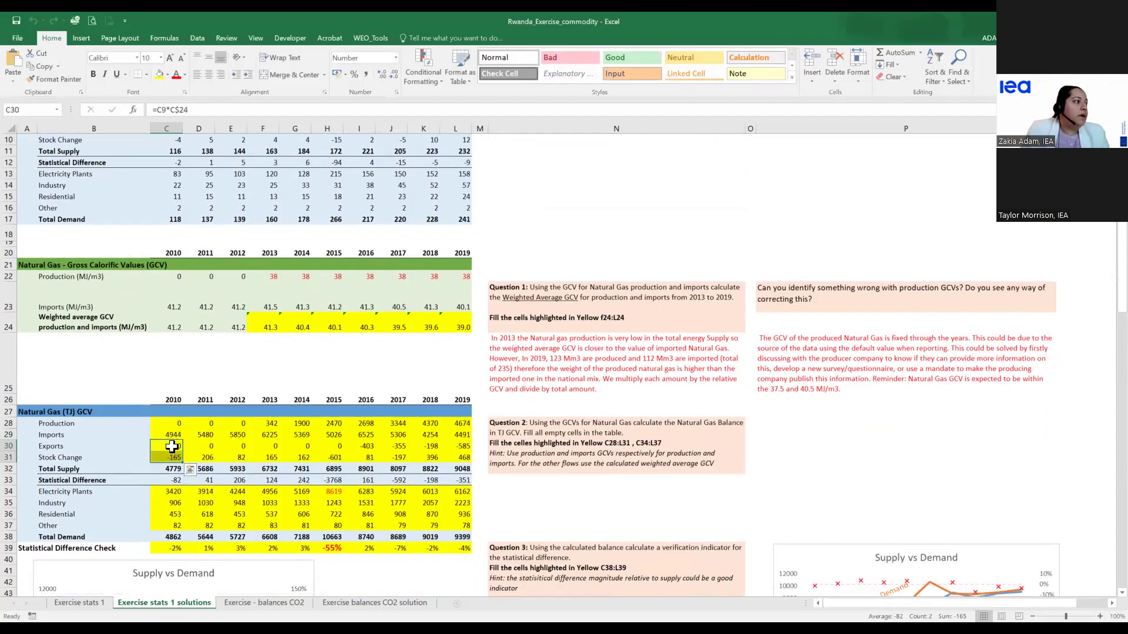
scroll(165, 497, "down", 2)
left_click_drag(167, 423, 176, 458)
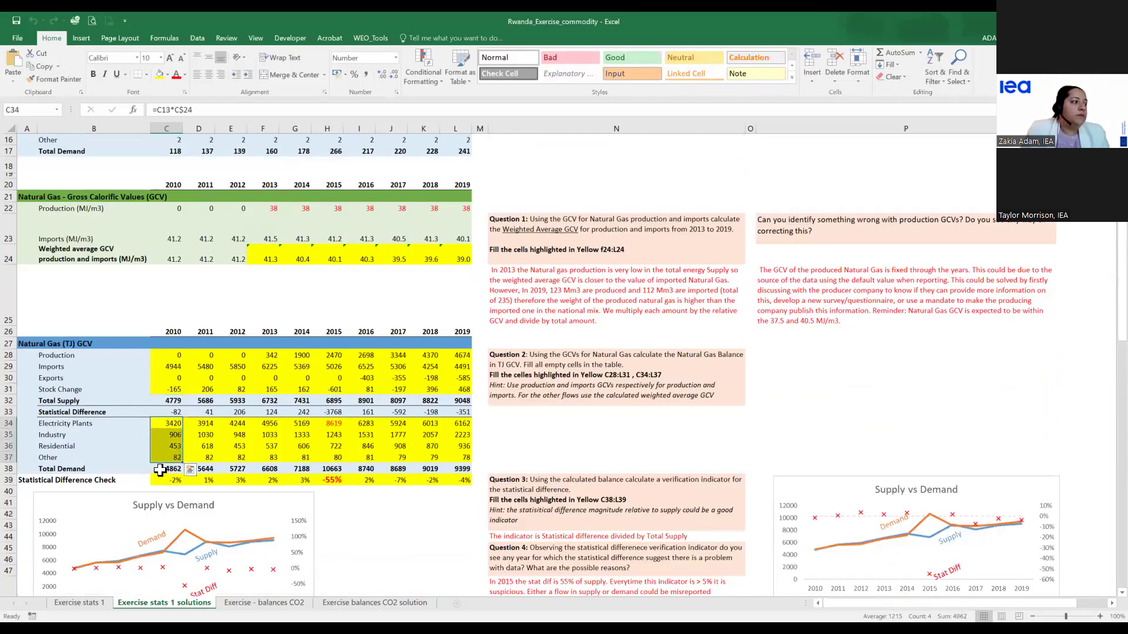
scroll(158, 468, "up", 1)
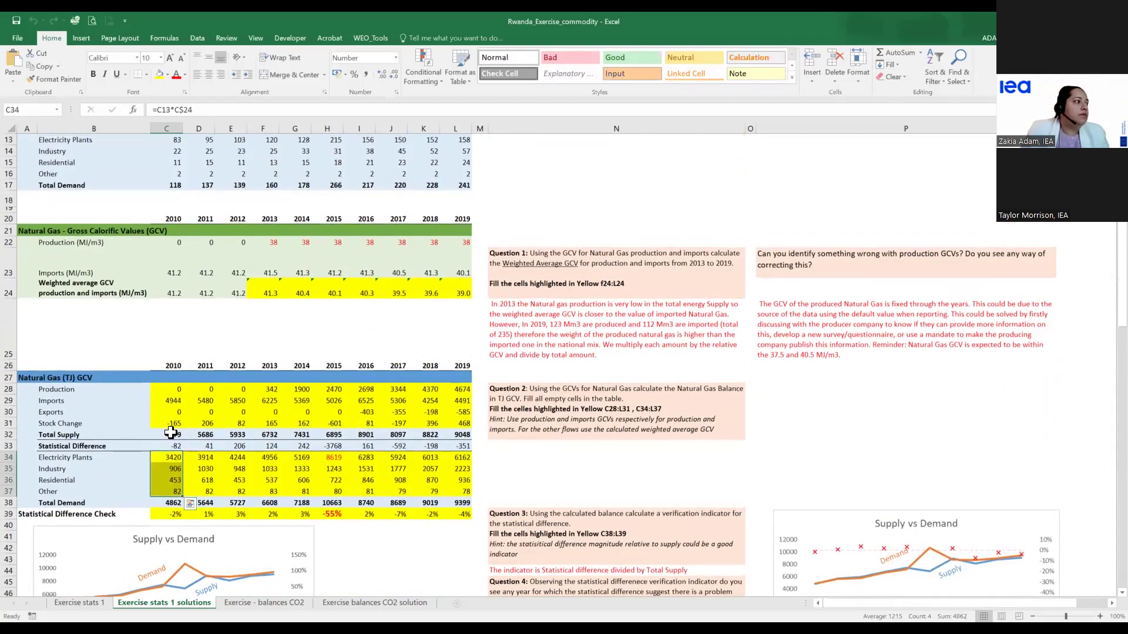
Step: Inspect the SUM formulas of 2010 total supply (C32) and total demand (C38) in the TJ balance without changing them
left_click(166, 435)
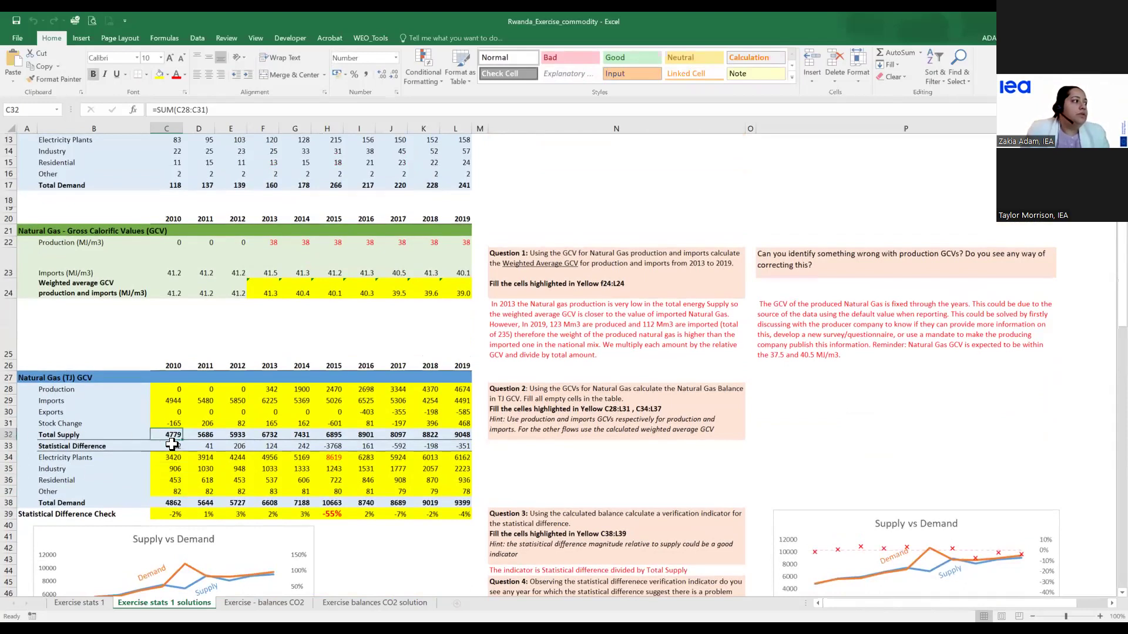
double_click(169, 435)
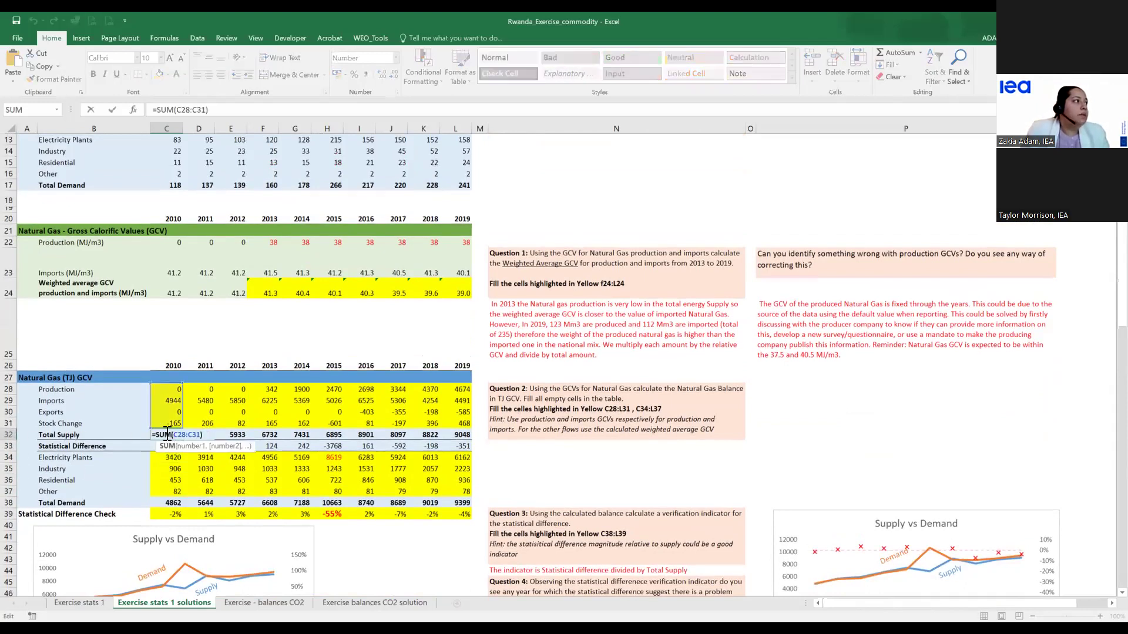
scroll(171, 438, "down", 2)
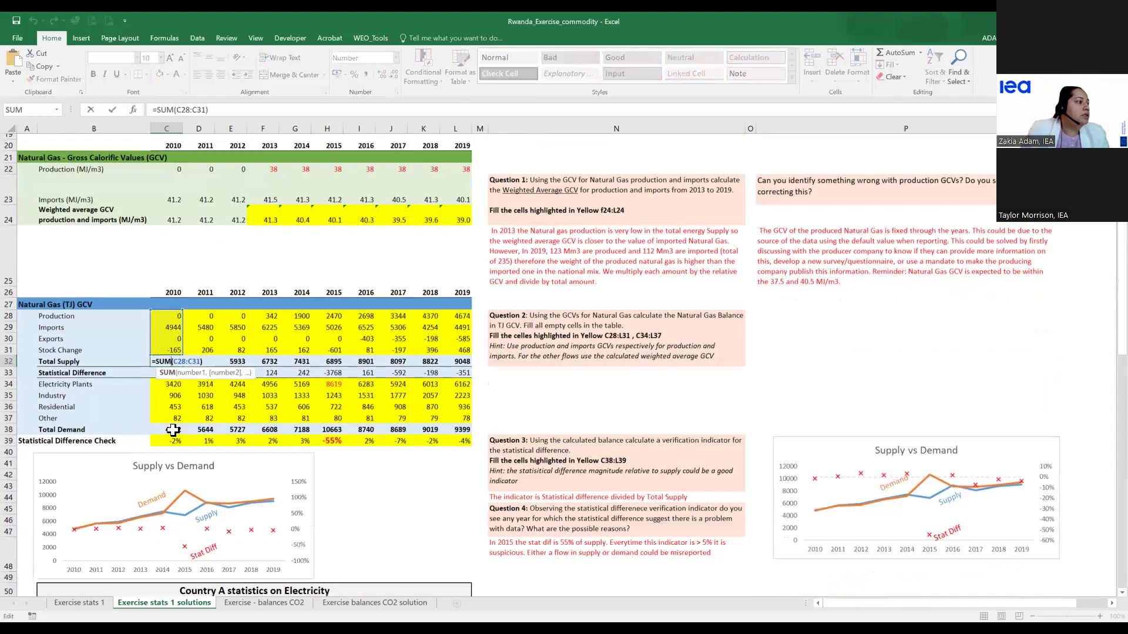
double_click(154, 429)
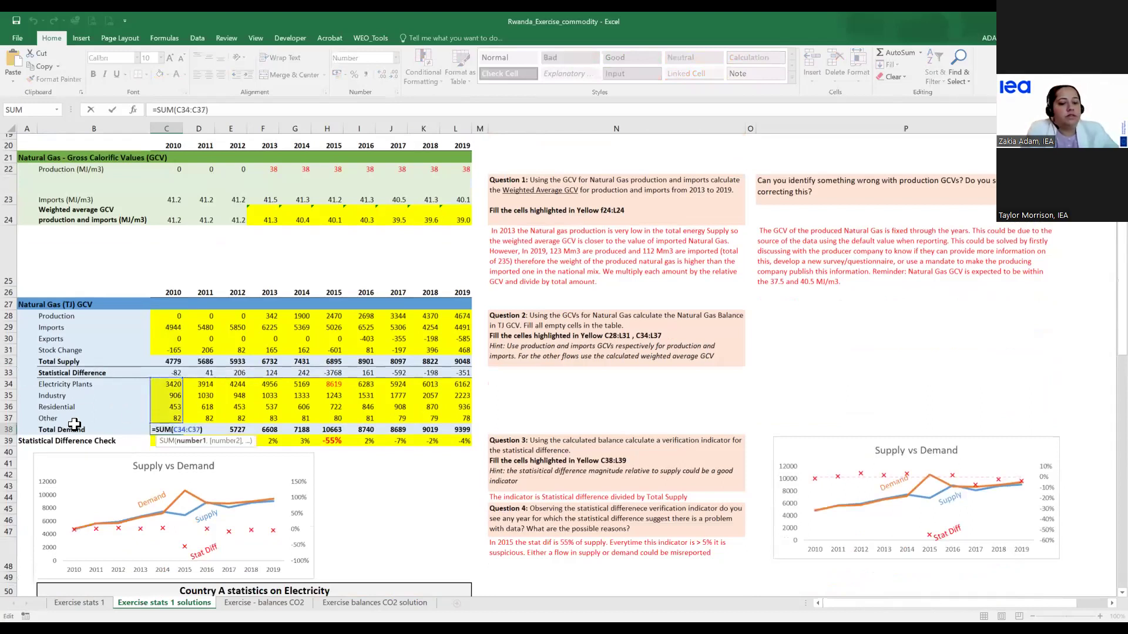
key("Escape")
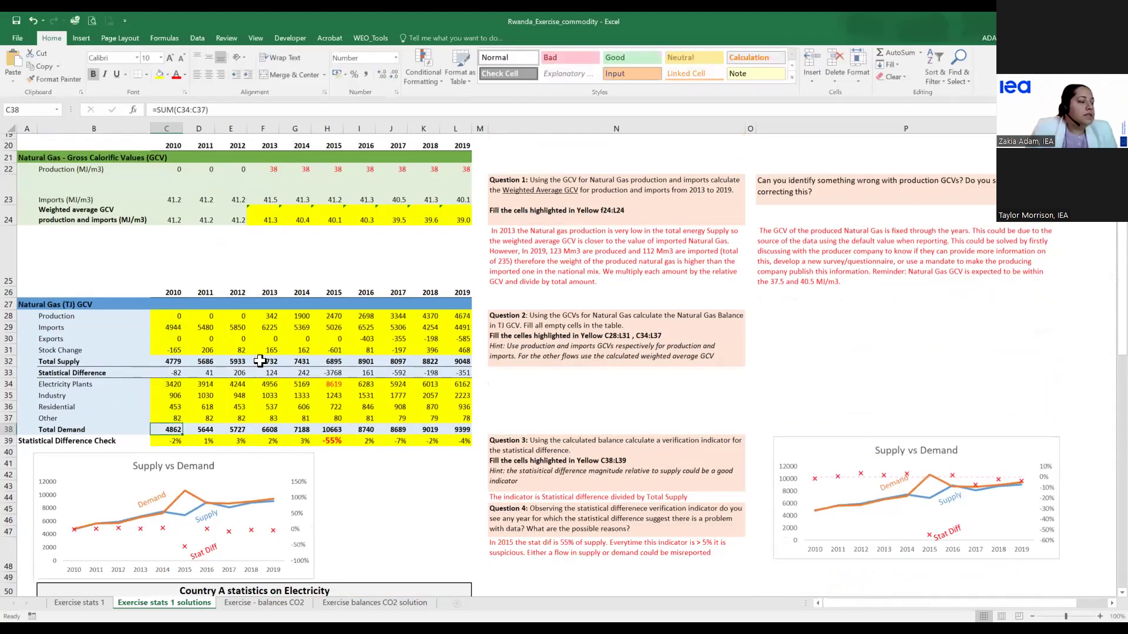
Step: Read Question 3 on the statistical difference verification indicator, together with its answer and the Supply vs Demand charts
scroll(259, 360, "down", 1)
scroll(259, 361, "down", 1)
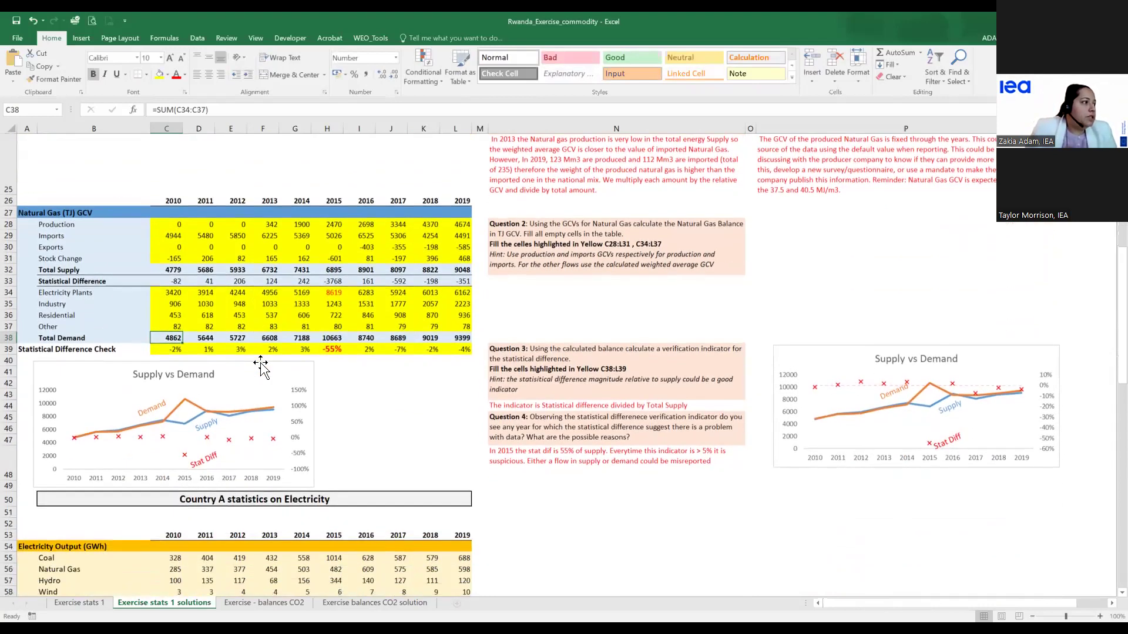
left_click(568, 372)
scroll(568, 372, "down", 1)
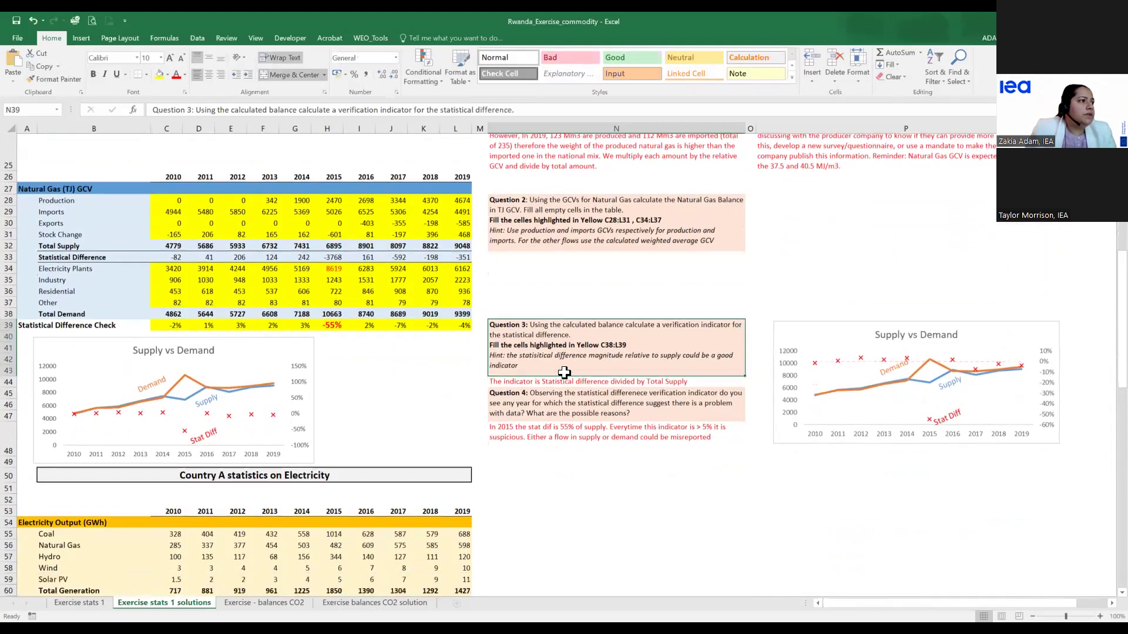
scroll(563, 373, "down", 4)
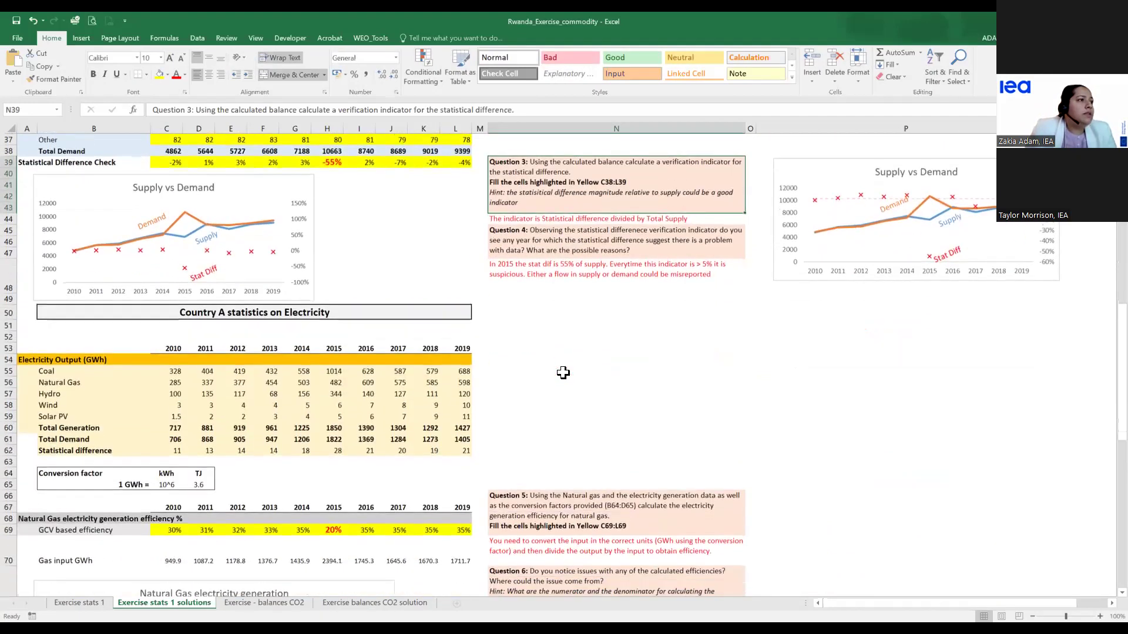
scroll(563, 373, "up", 4)
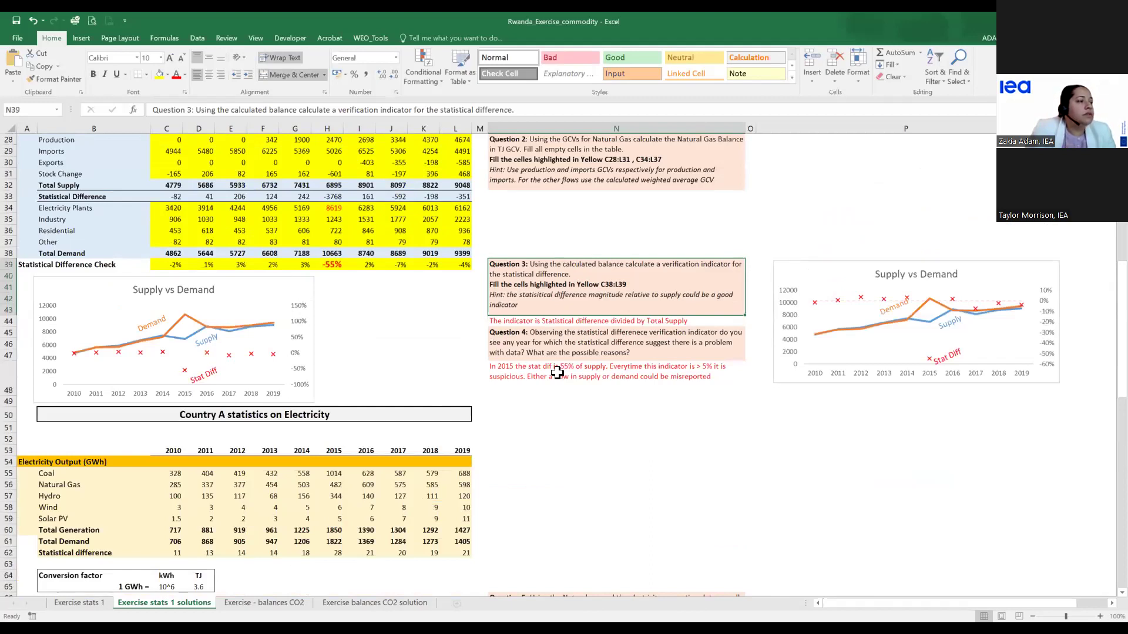
scroll(556, 373, "up", 2)
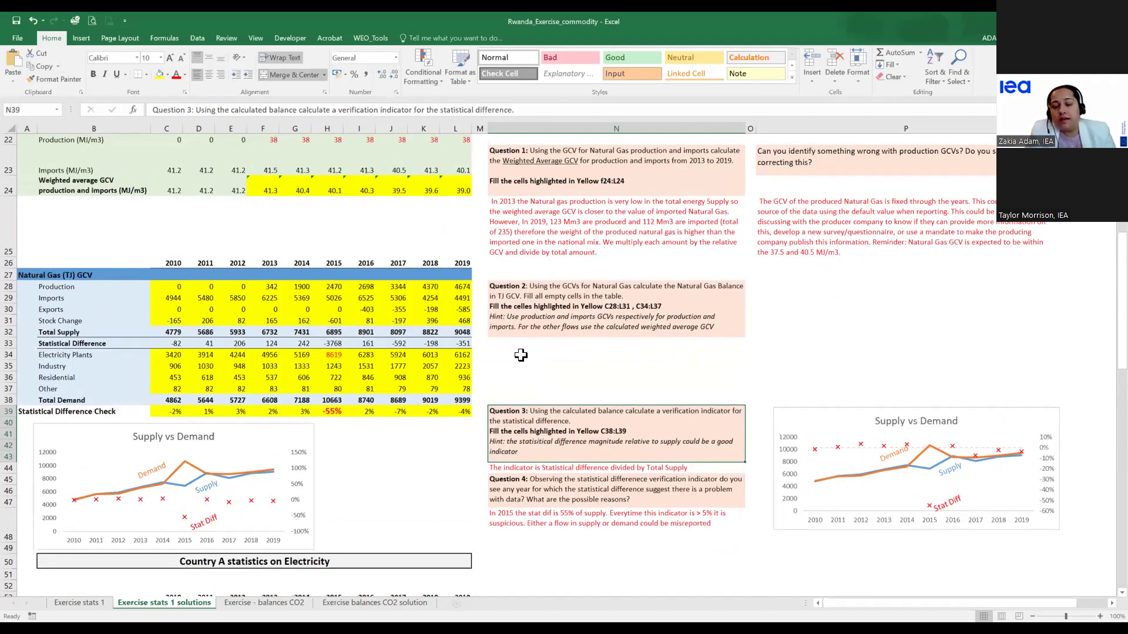
Step: Inspect the 2010 Statistical Difference Check formula in C39 and its source cells C33 and C32, leaving it unedited
left_click(95, 412)
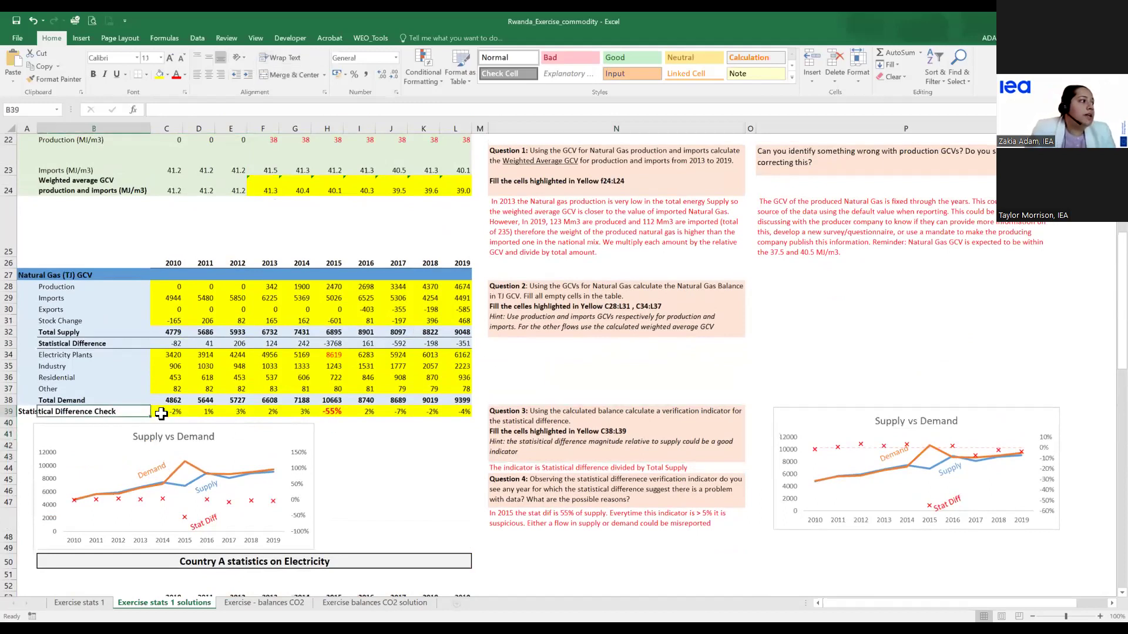
left_click(167, 412)
double_click(166, 412)
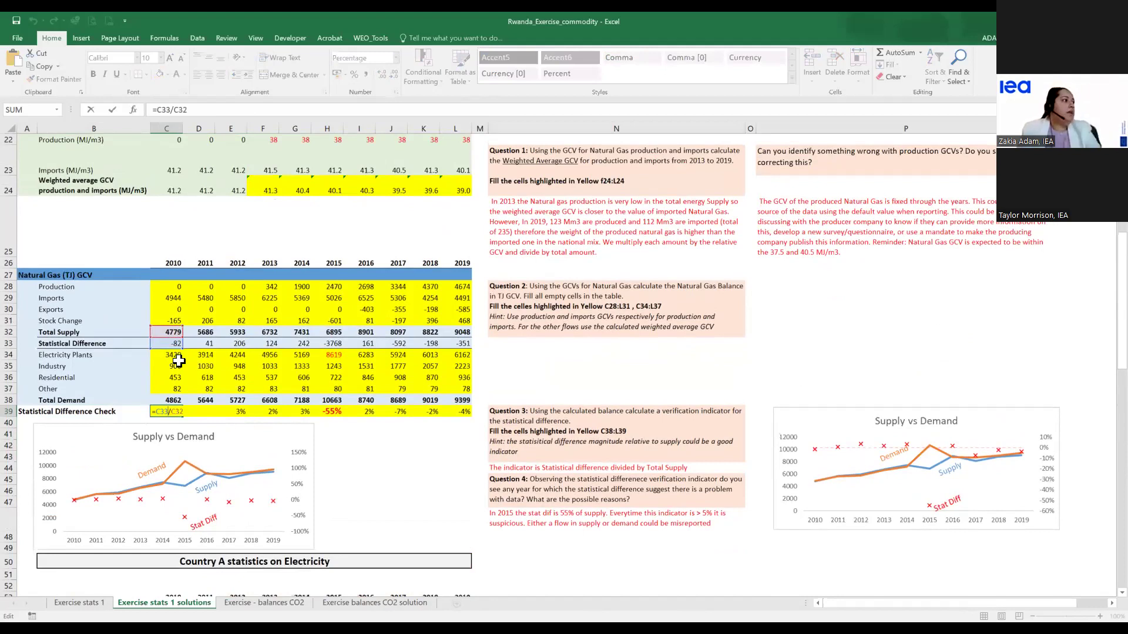
key("ctrl+Return")
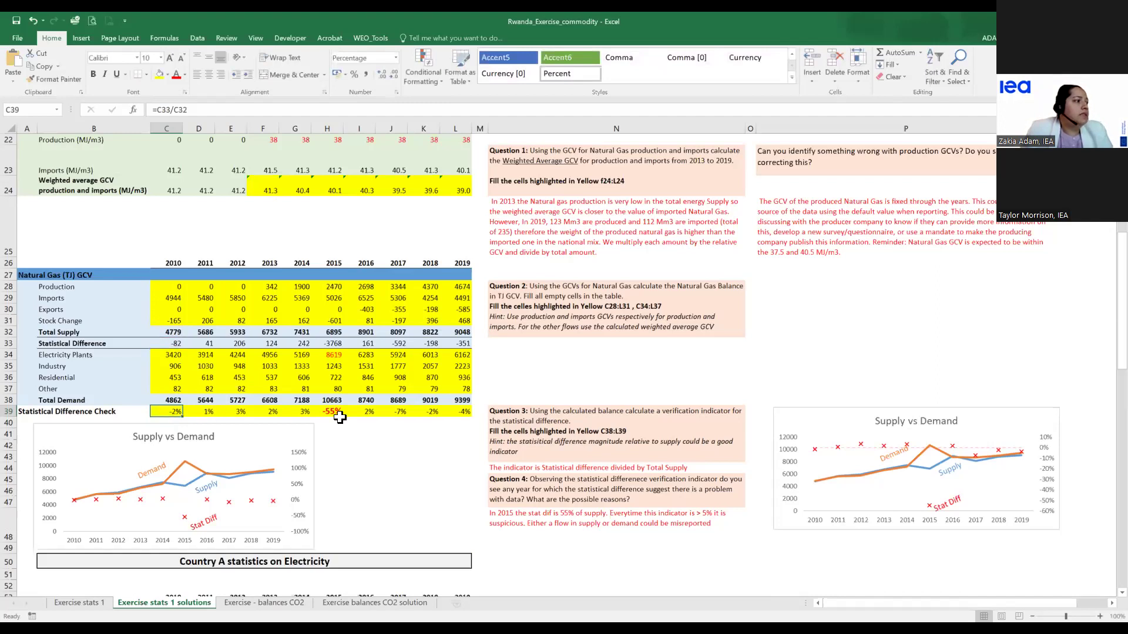
Step: Check the Statistical Difference Check for 2019 (L39) and 2015 (H39), and read Question 4 with its answer
left_click(461, 412)
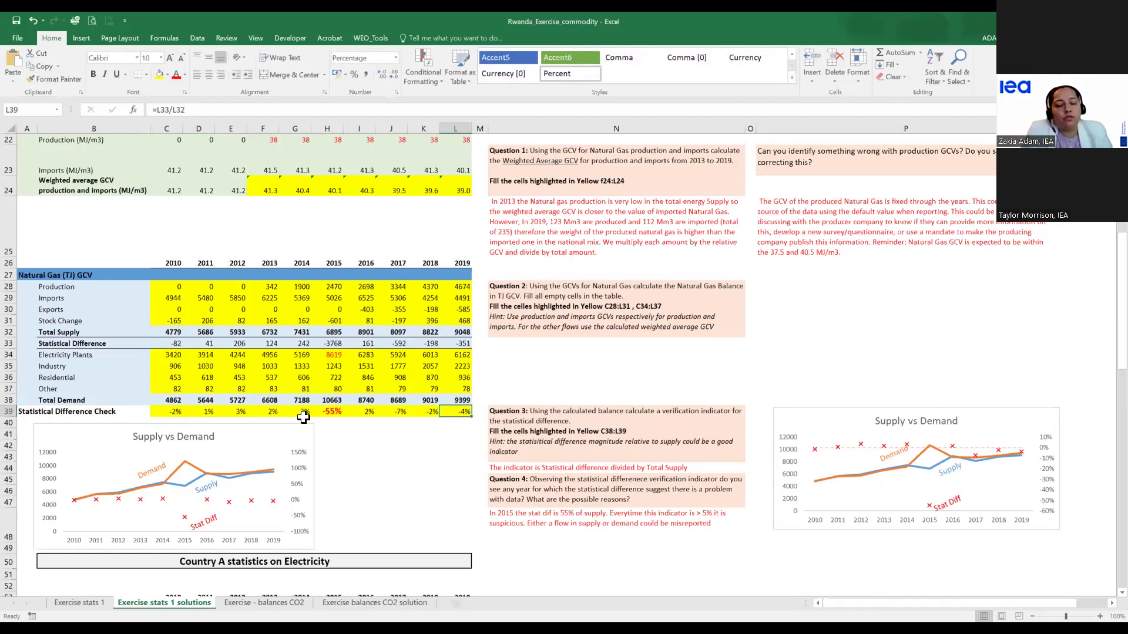
left_click(333, 411)
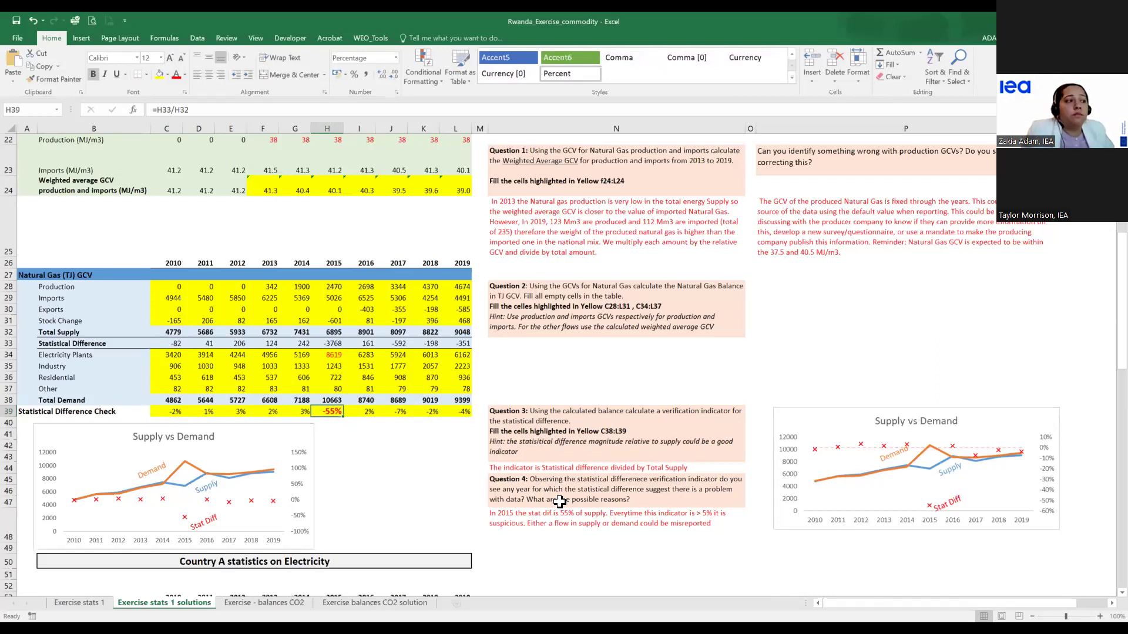
scroll(559, 501, "down", 2)
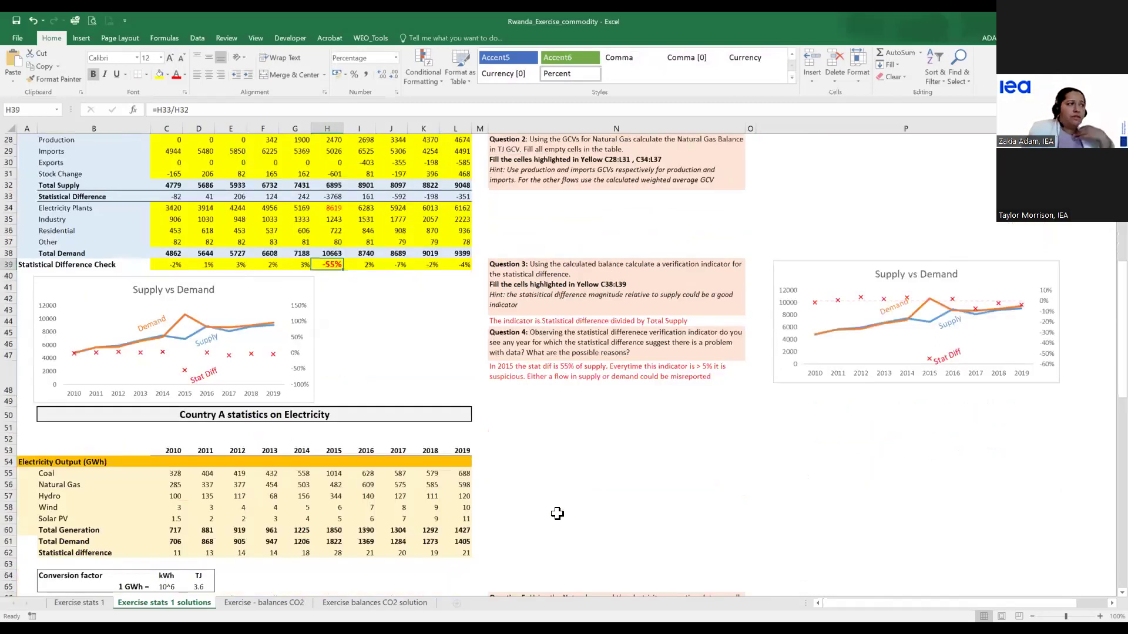
scroll(555, 507, "up", 2)
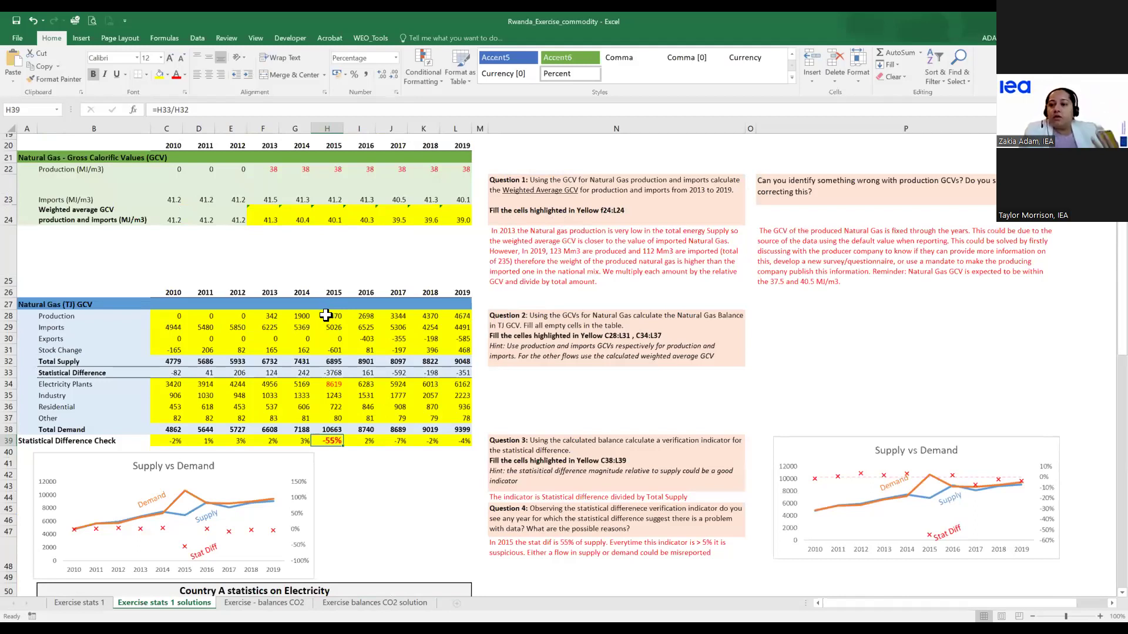
Step: Inspect the 2015 demand cells in the TJ balance: Industry to Other (H35:H37), Electricity Plants (H34) and Total Demand (H38)
left_click(334, 399)
left_click_drag(335, 404, 332, 419)
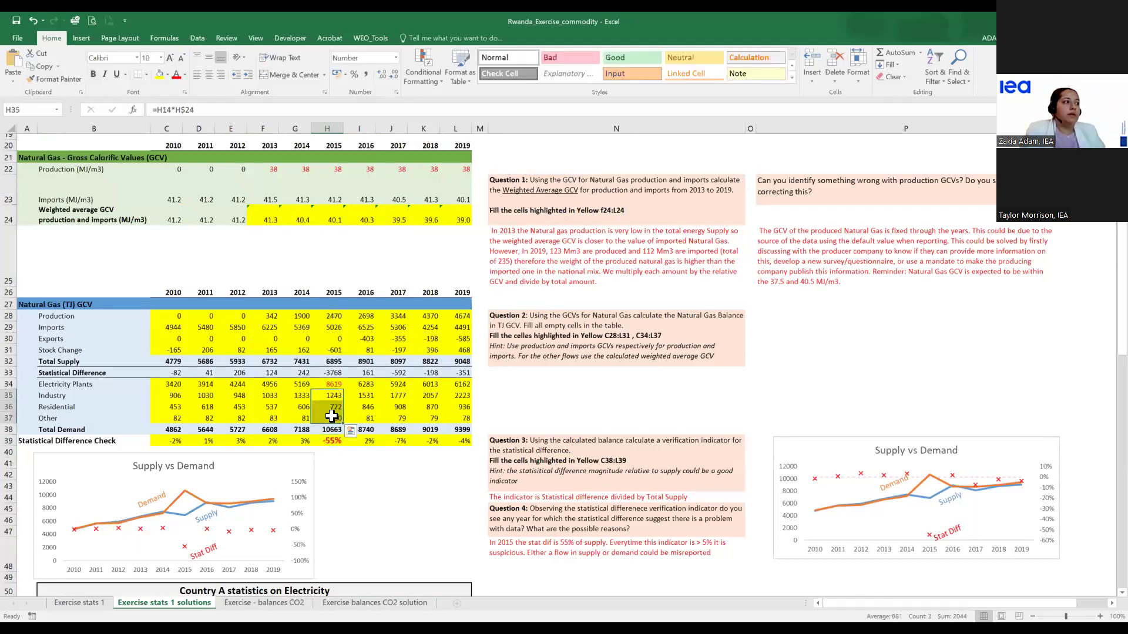
left_click(327, 385)
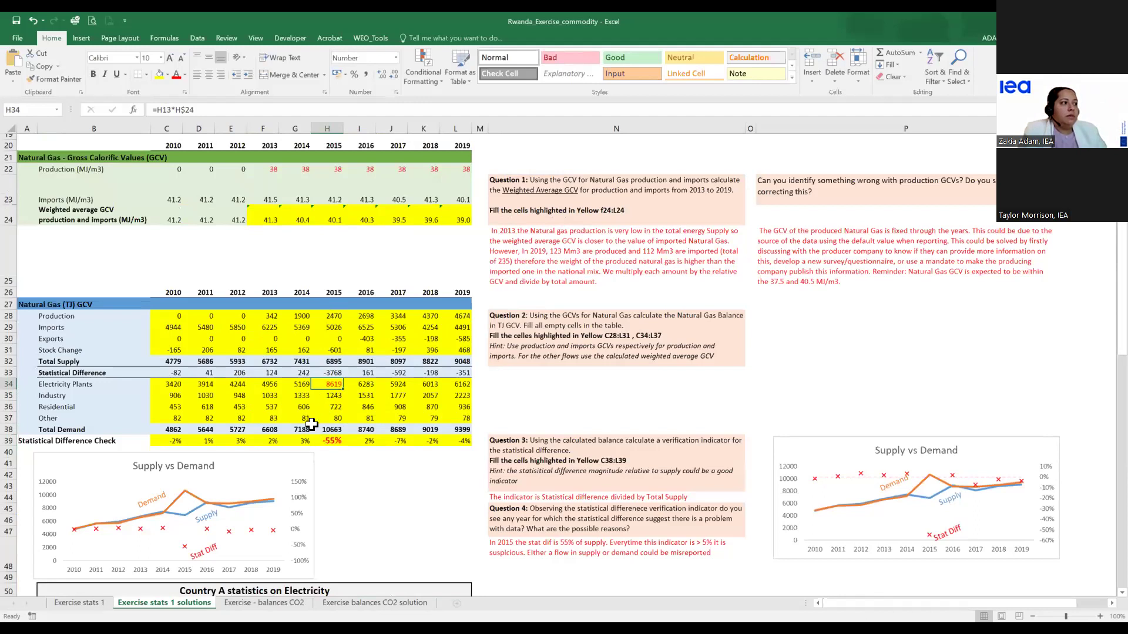
left_click(327, 432)
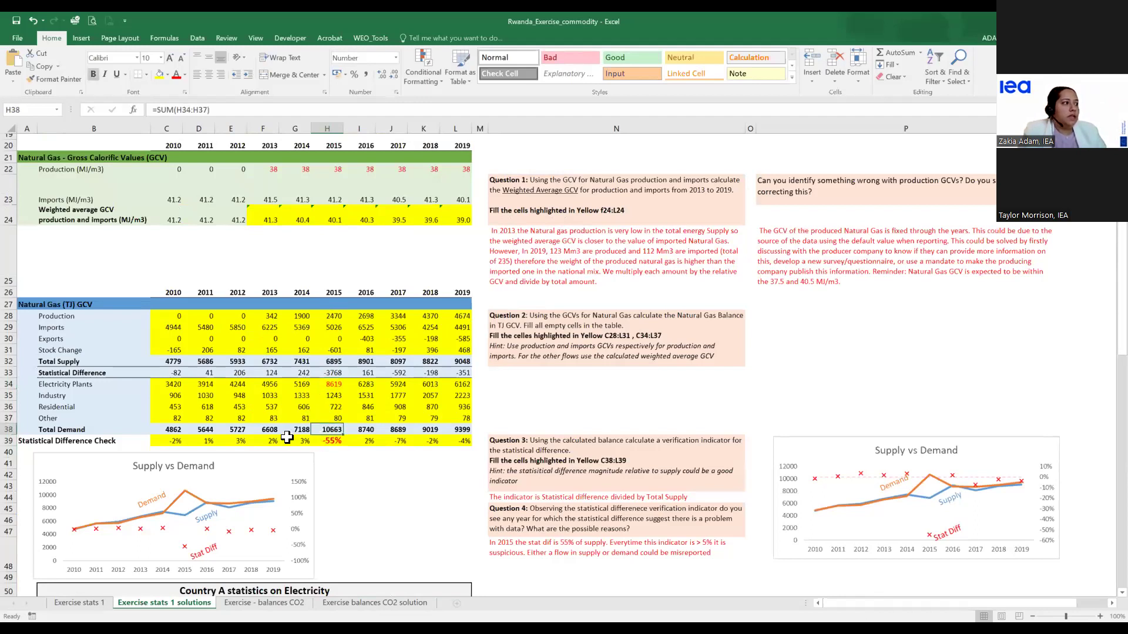
Step: Review the Electricity Output (GWh) table for Country A, covering its fuel rows, Total Generation and Statistical difference
scroll(321, 462, "down", 1)
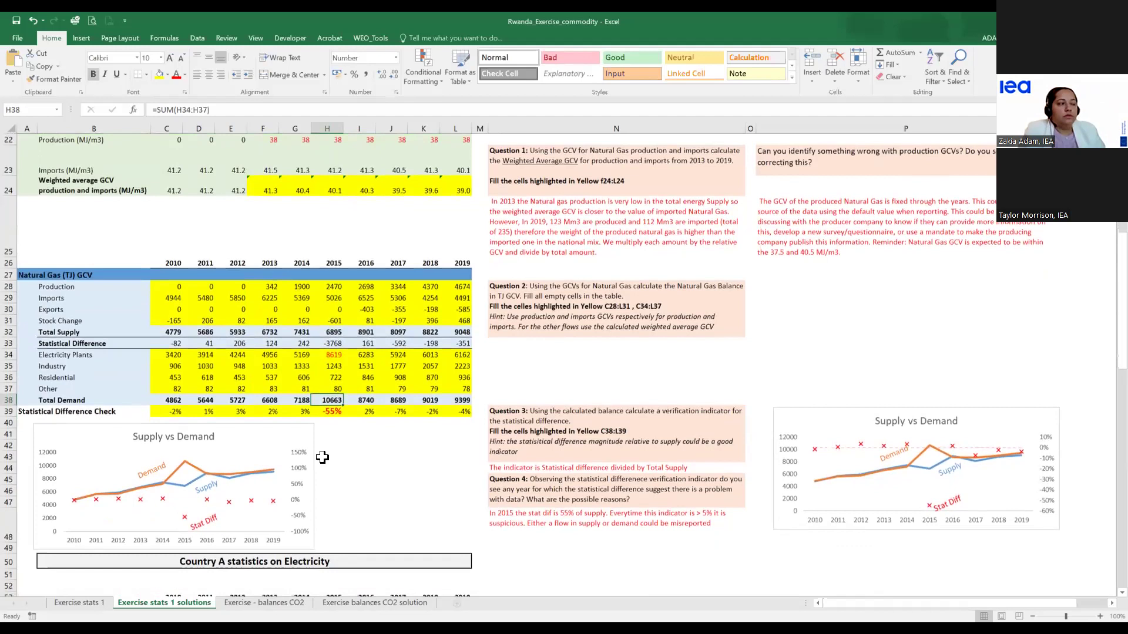
scroll(335, 439, "down", 1)
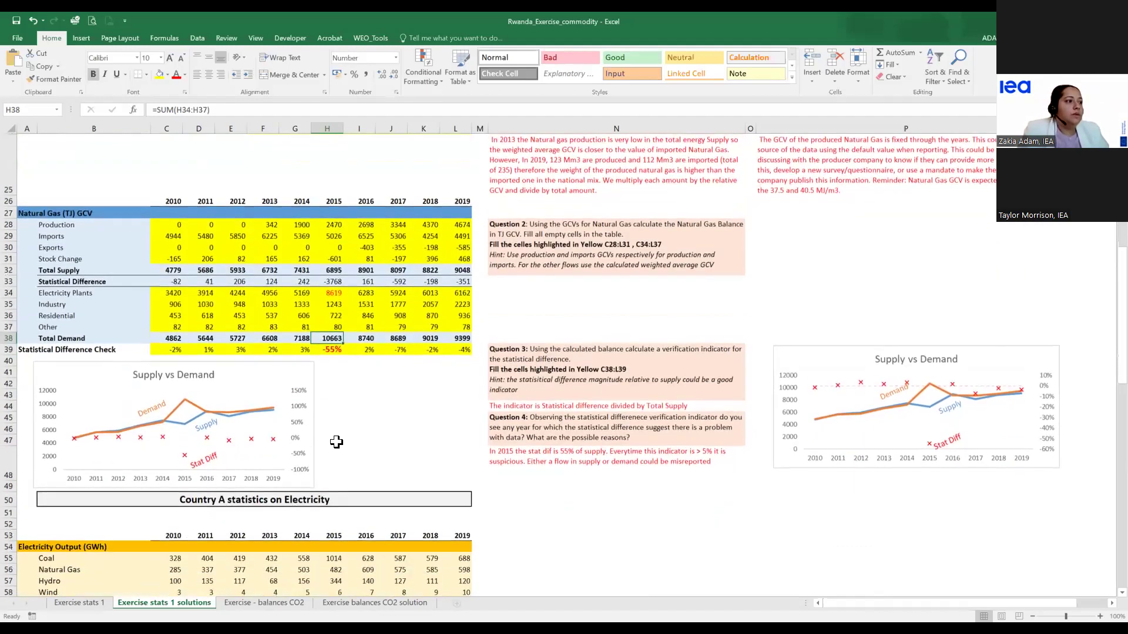
scroll(335, 439, "down", 3)
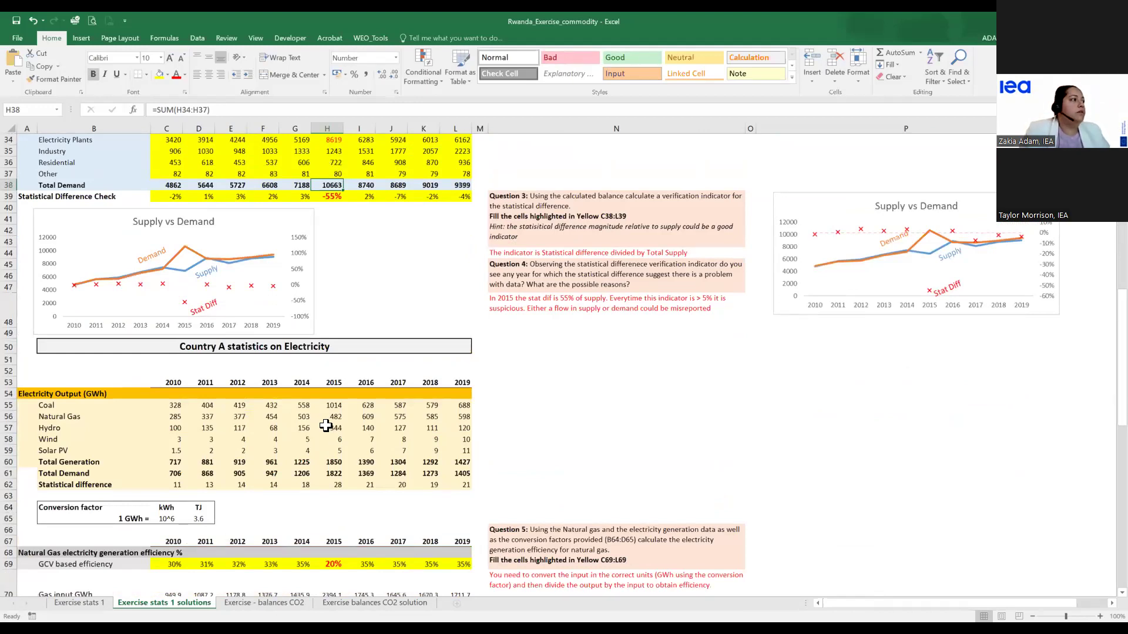
scroll(327, 428, "down", 2)
scroll(323, 428, "down", 1)
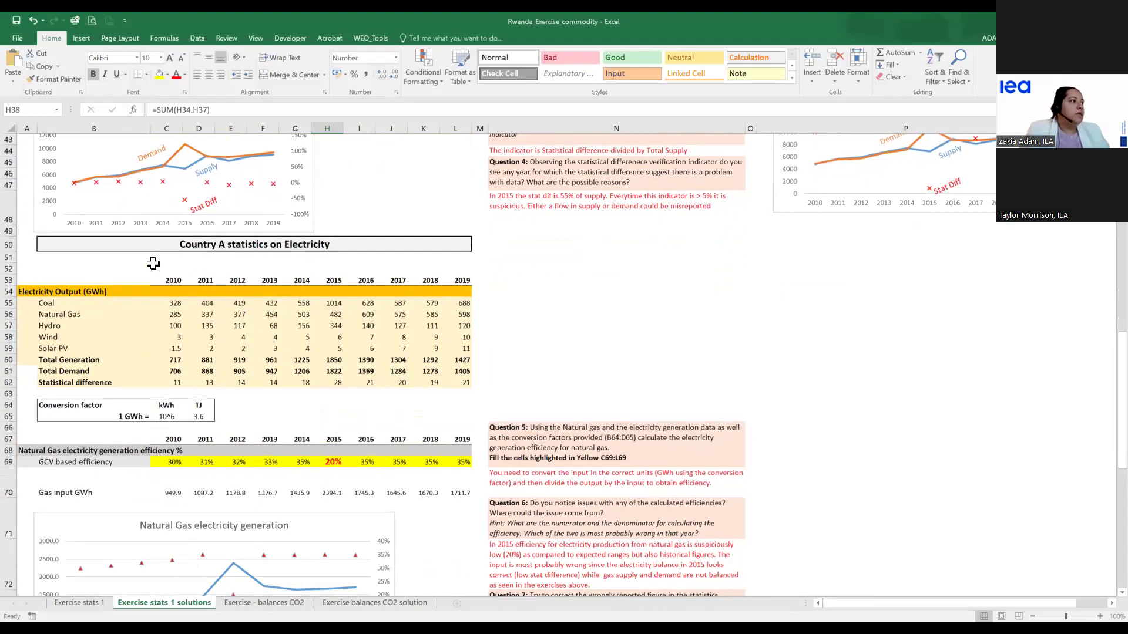
left_click_drag(19, 292, 464, 383)
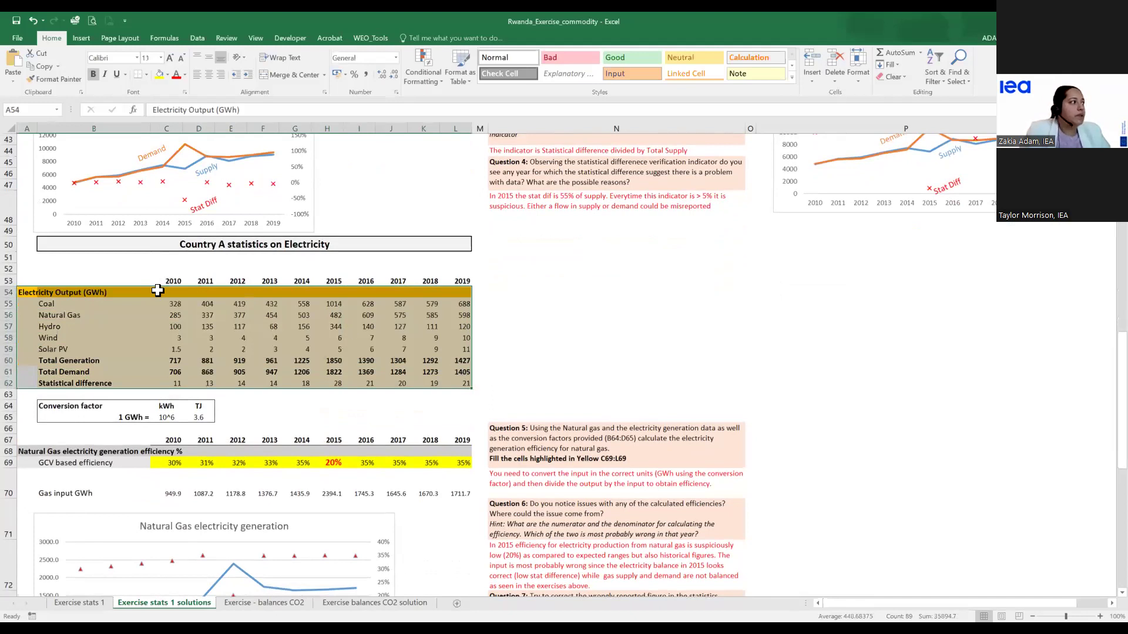
left_click(66, 306)
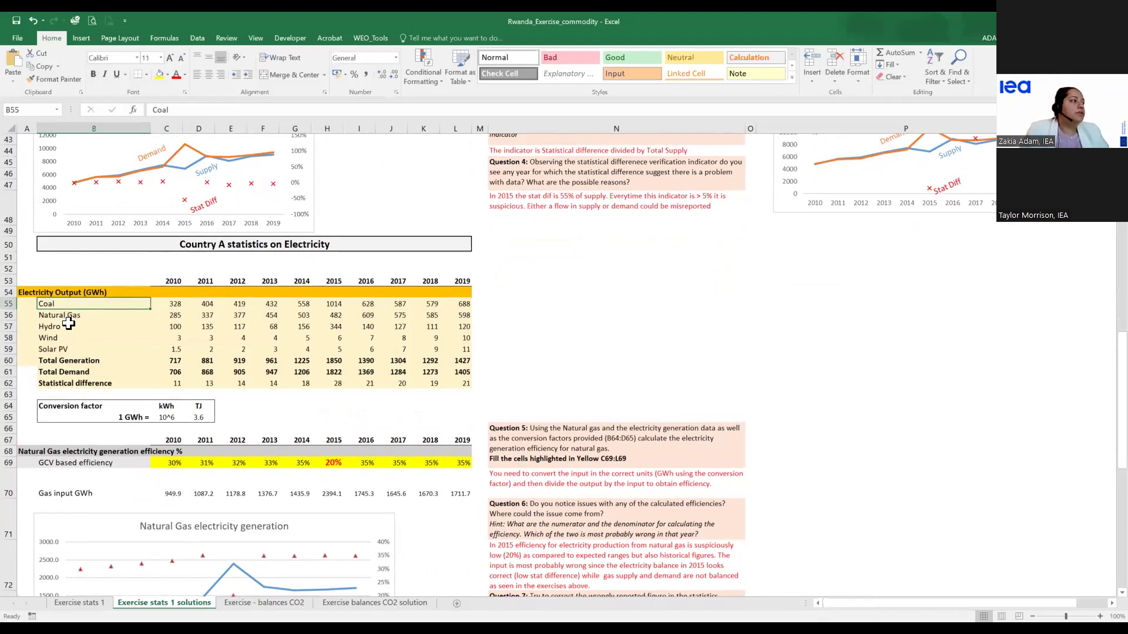
left_click_drag(54, 326, 75, 368)
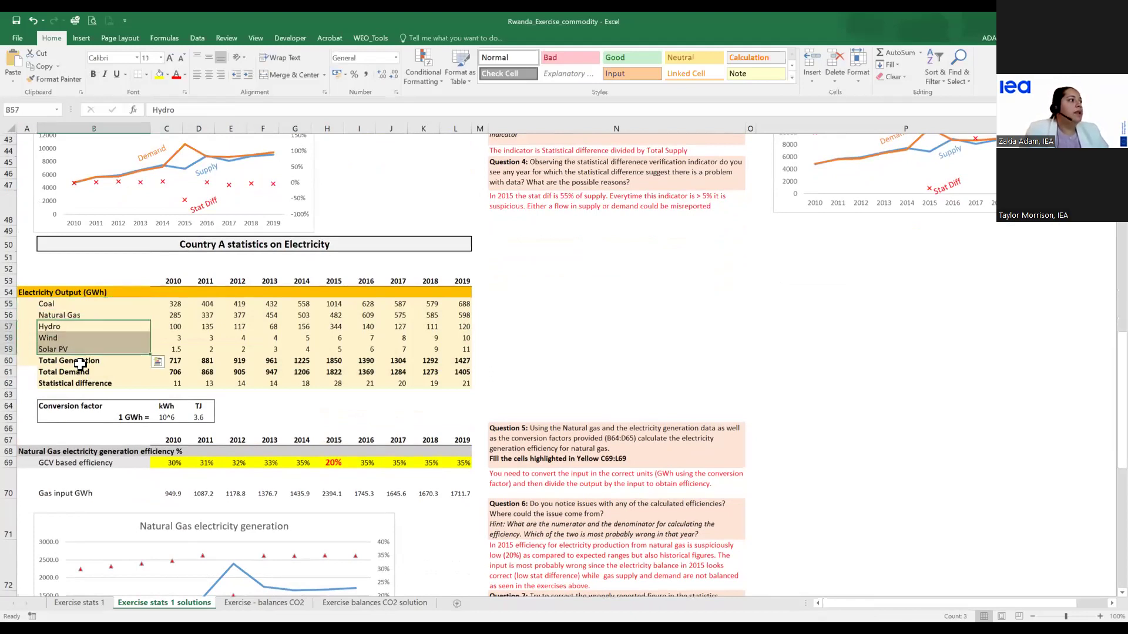
left_click(76, 363)
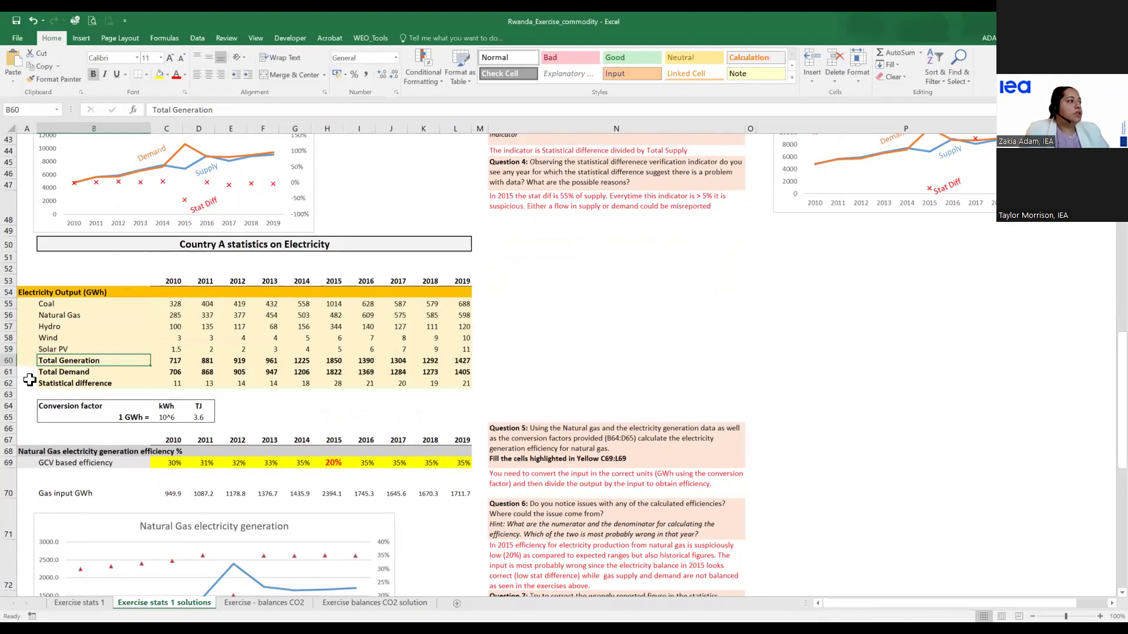
left_click(62, 380)
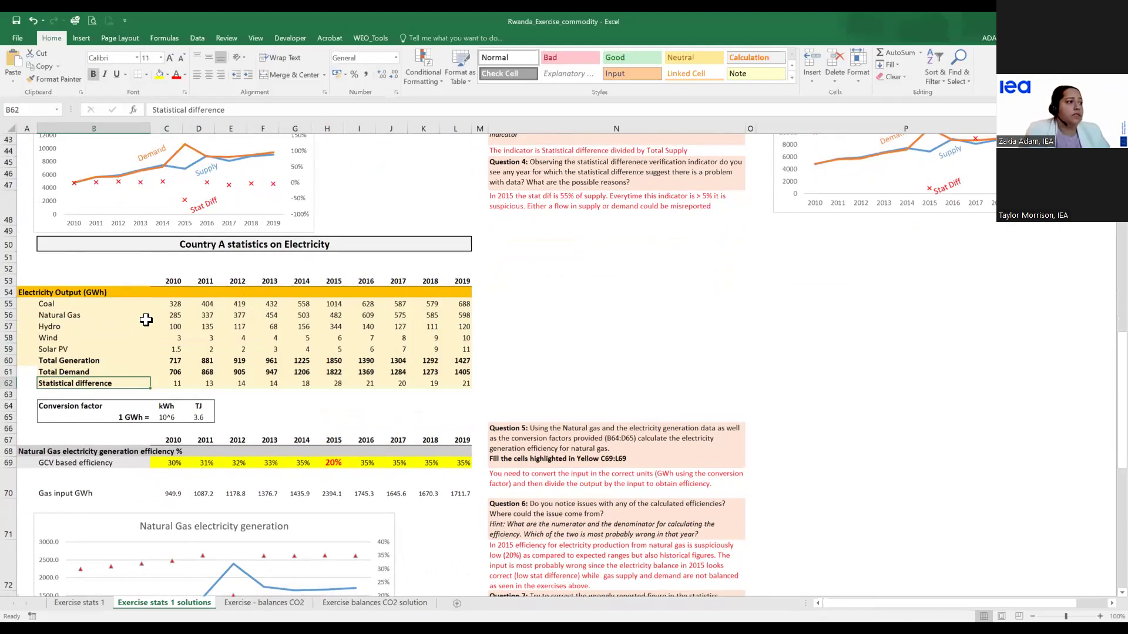
Step: Read Question 5 and examine the GCV based efficiency row (C69:L69) alongside the natural gas and electricity output tables
scroll(191, 341, "down", 2)
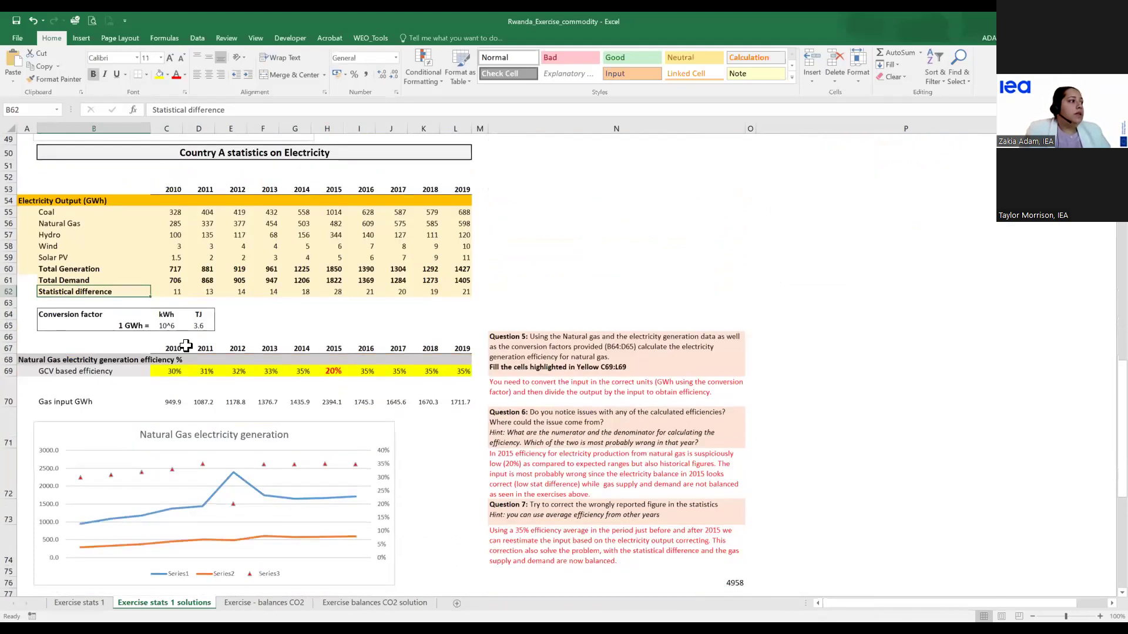
left_click(552, 347)
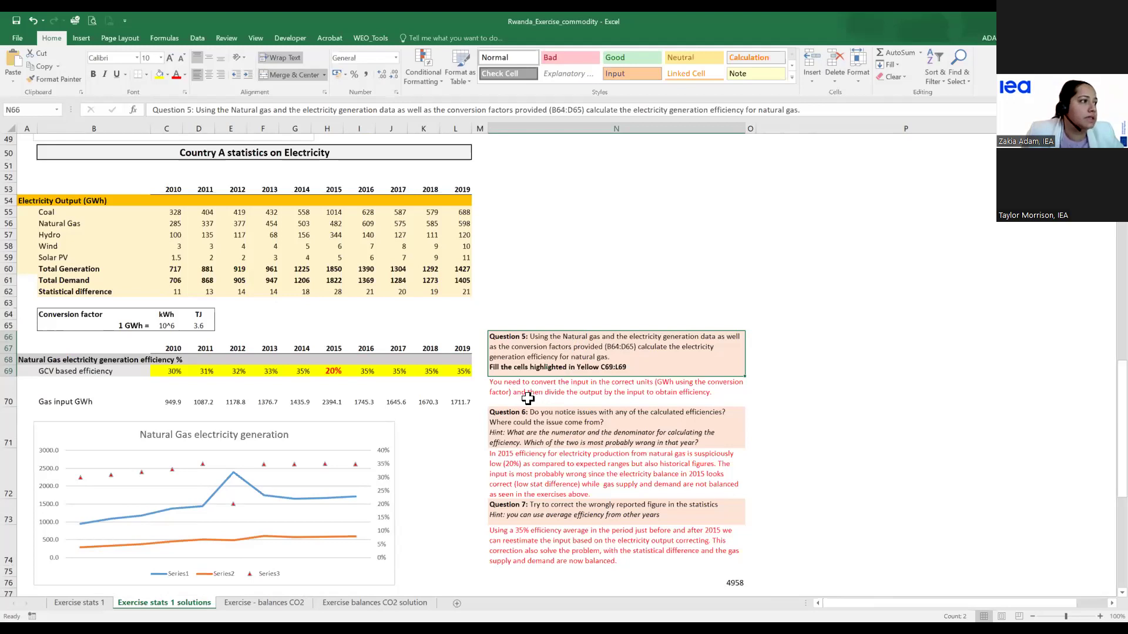
left_click_drag(176, 372, 467, 372)
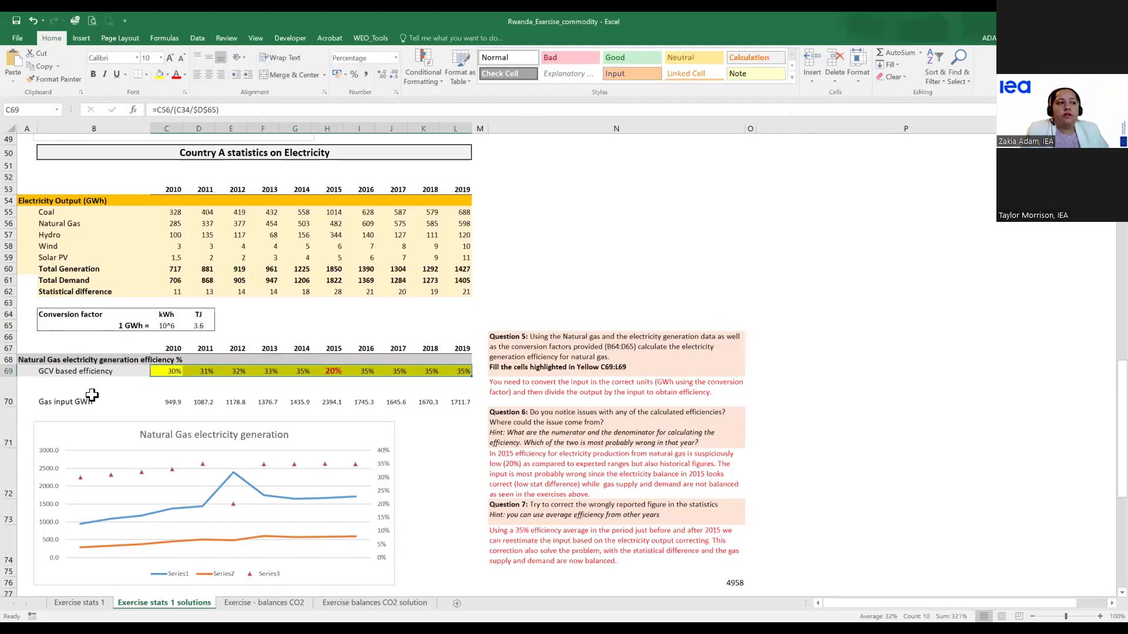
left_click(166, 371)
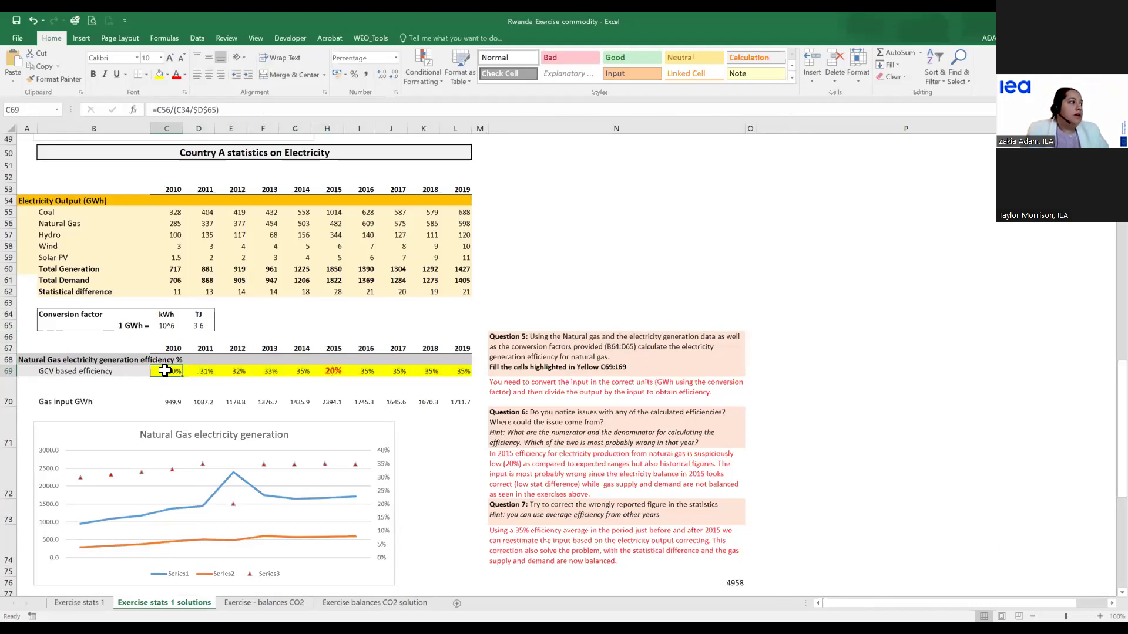
scroll(158, 386, "up", 1)
scroll(159, 386, "up", 7)
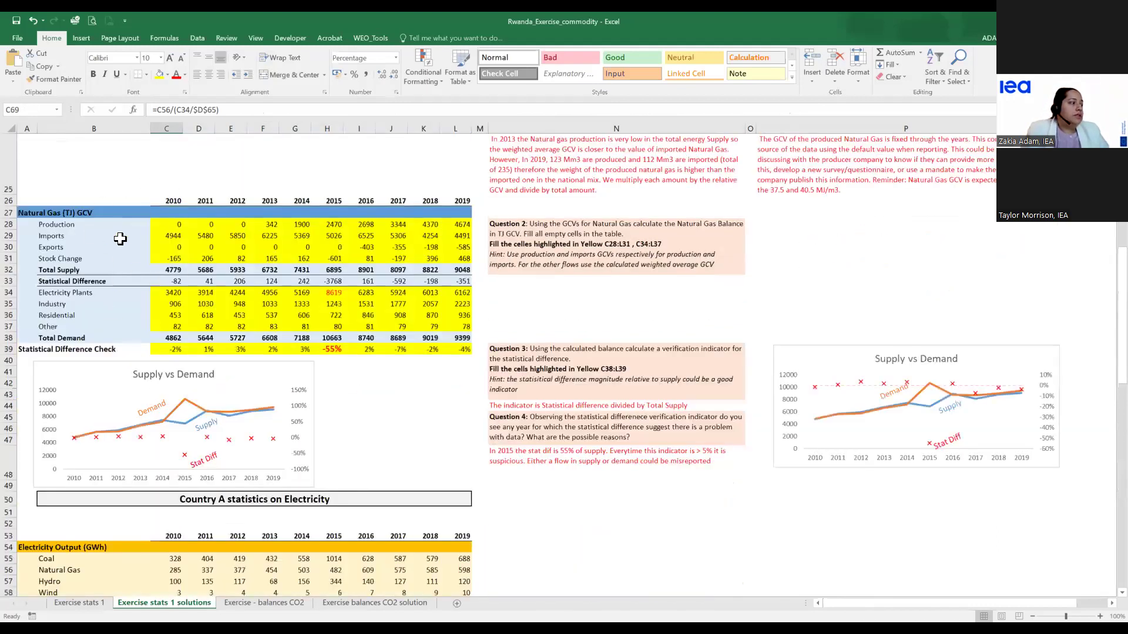
scroll(110, 331, "down", 4)
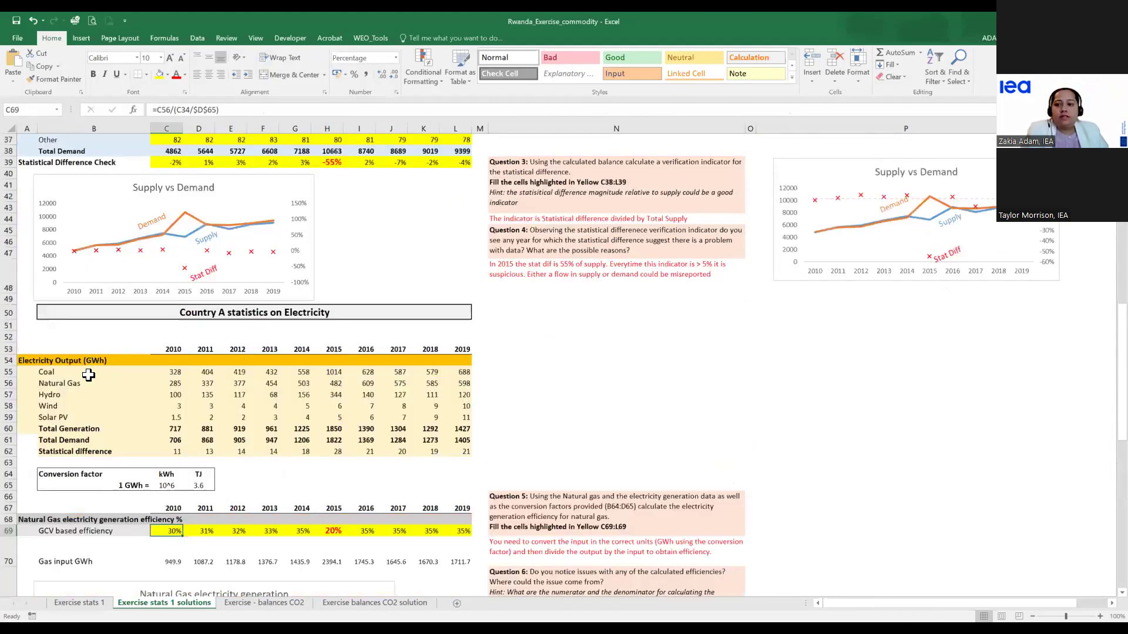
scroll(88, 374, "down", 2)
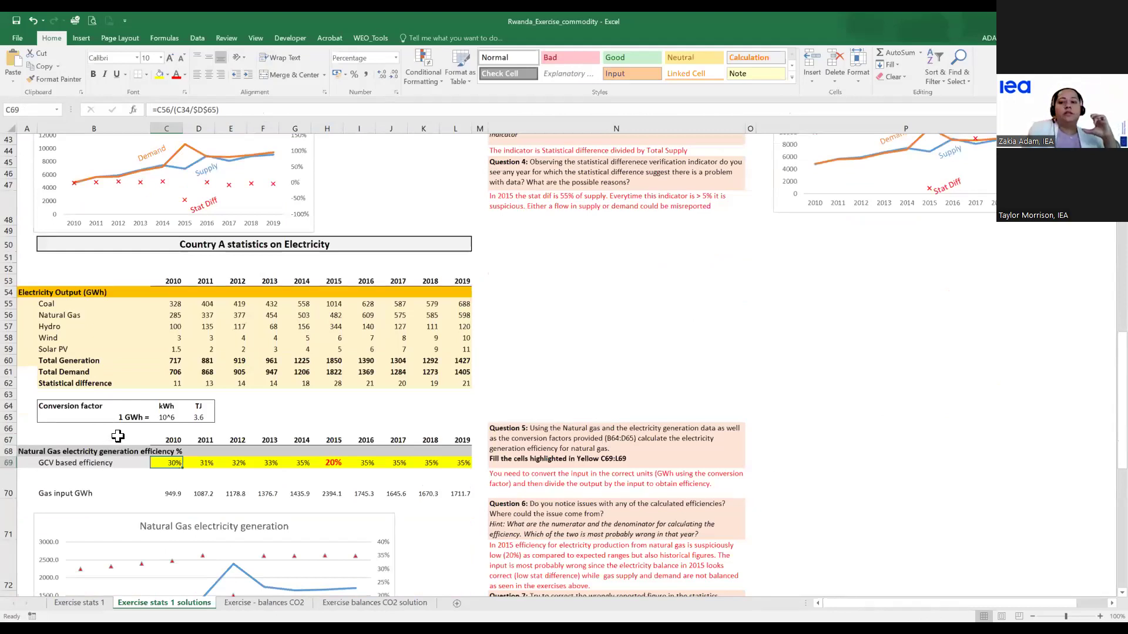
Step: Inspect the 2010 efficiency formula in C69 and its source cells C56, C34 and D65, leaving it unedited
double_click(176, 464)
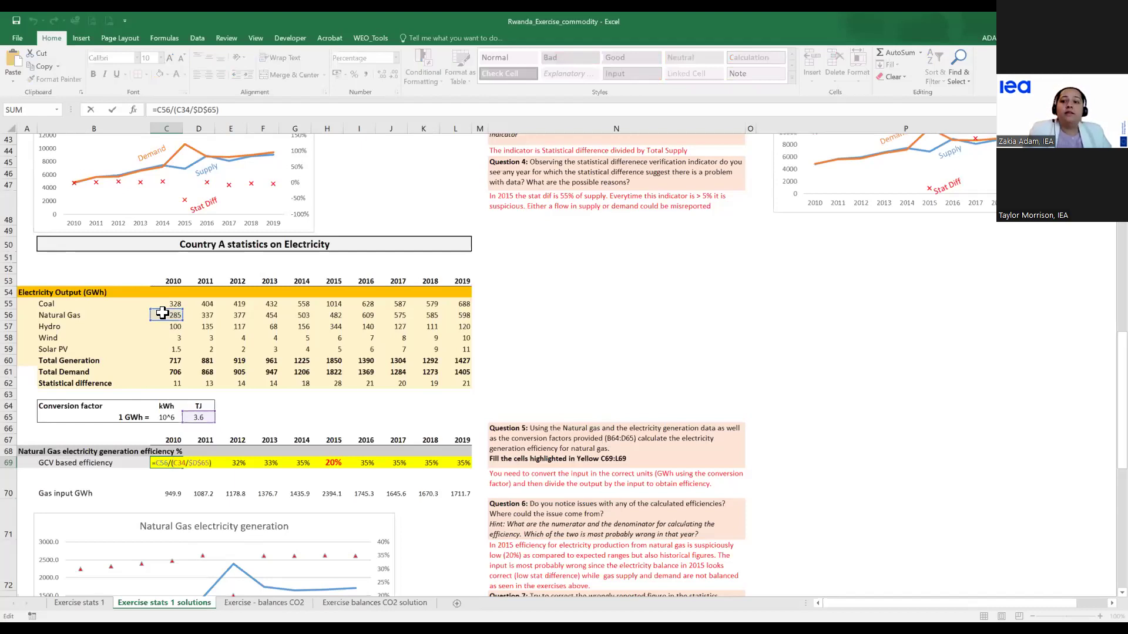
scroll(162, 313, "up", 5)
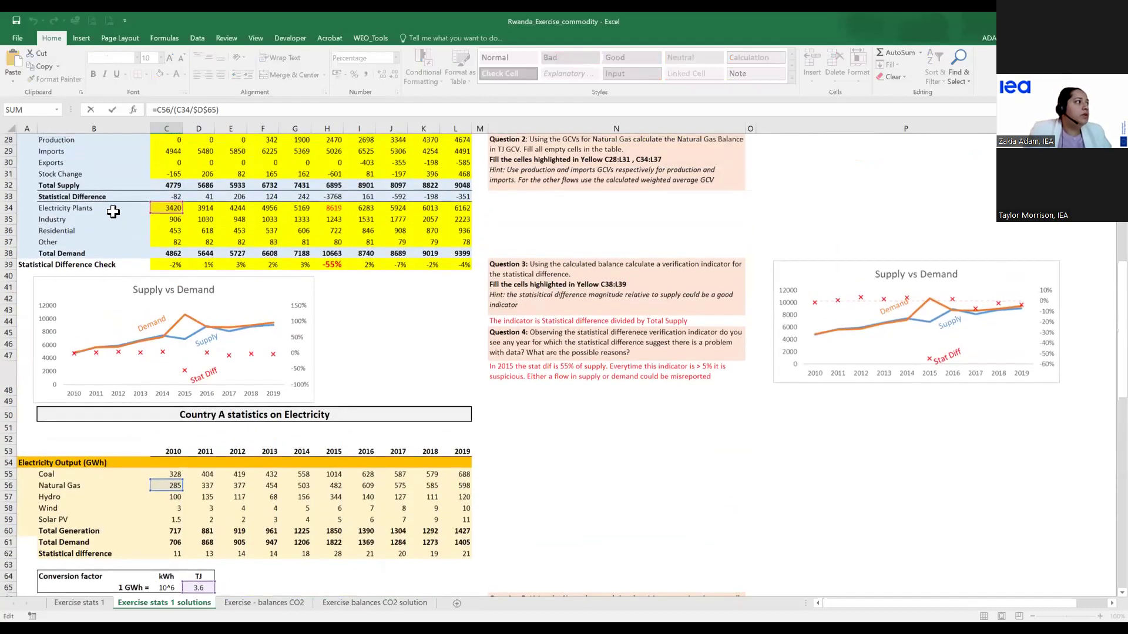
scroll(151, 241, "up", 2)
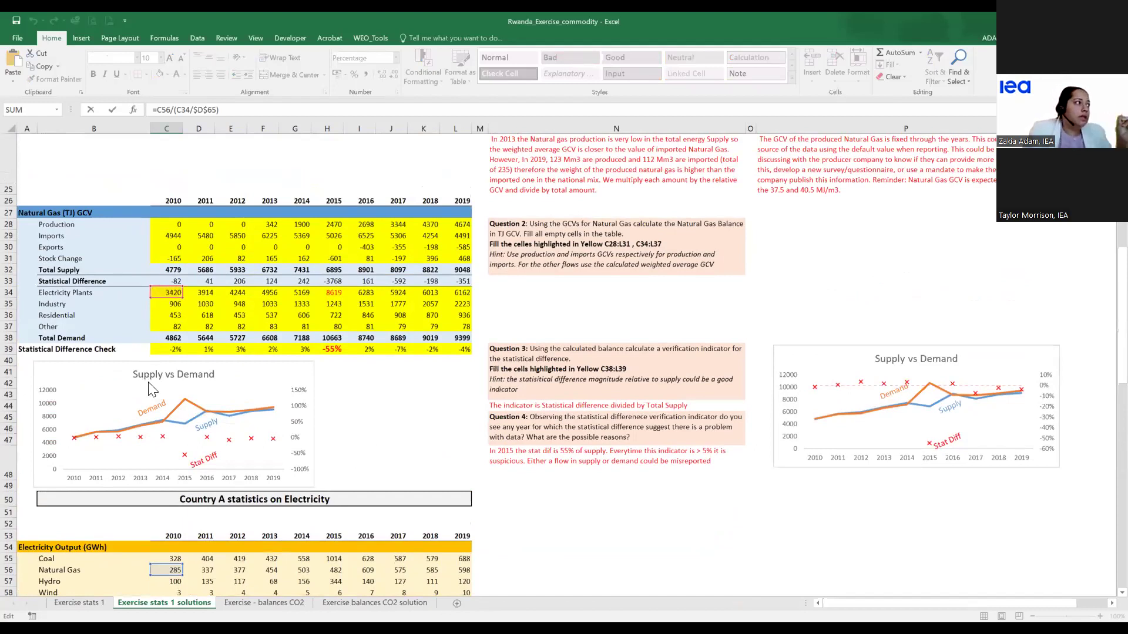
scroll(151, 390, "down", 6)
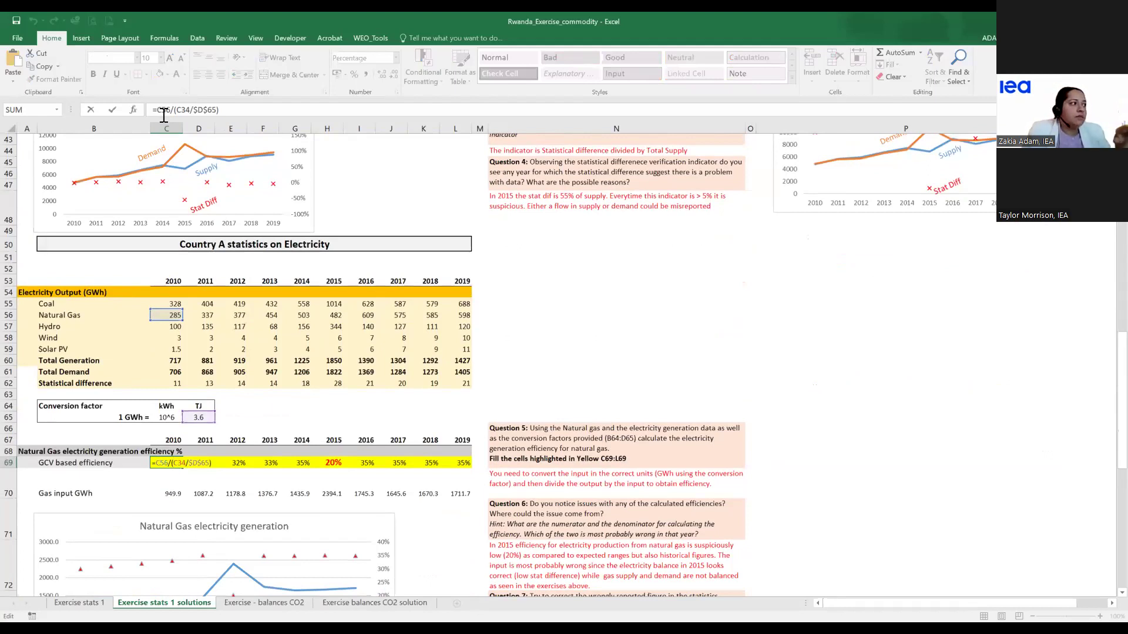
key("Escape")
key("Return")
left_click(175, 464)
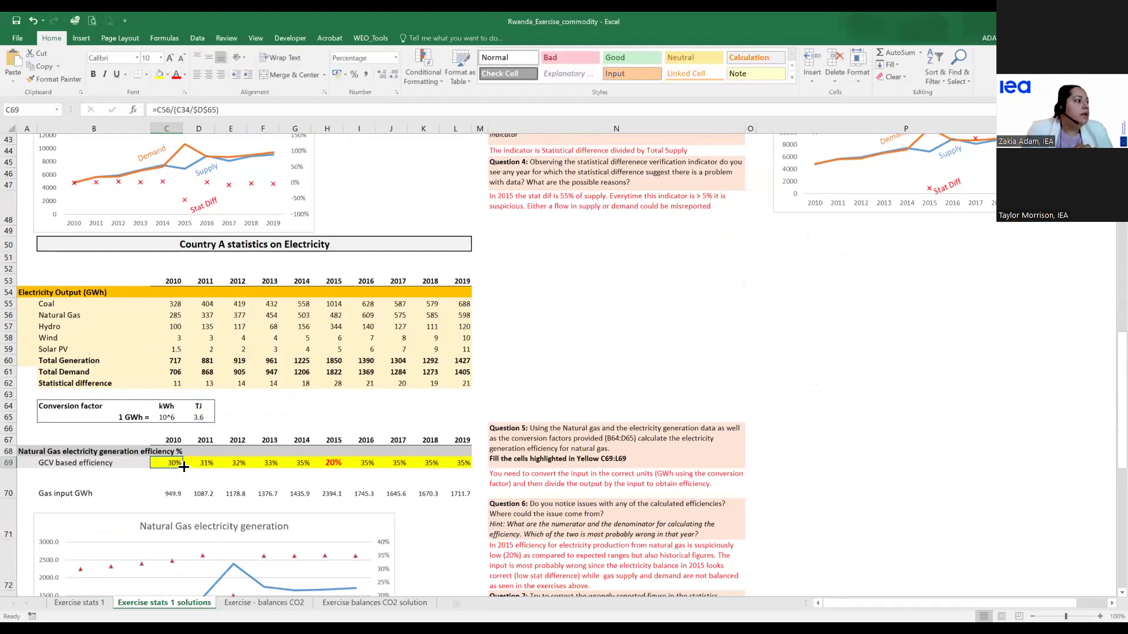
Step: Compare the GCV based efficiencies across 2010–2019, check the 2015 formula in H69, and read Question 6 with its answer
left_click_drag(174, 463, 460, 458)
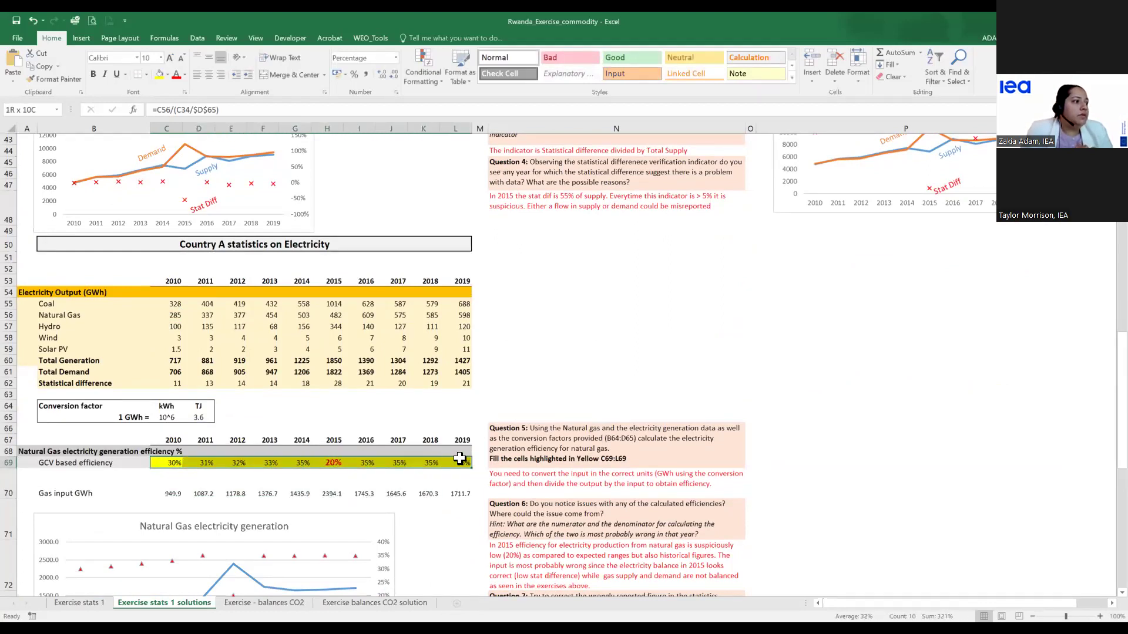
left_click(333, 463)
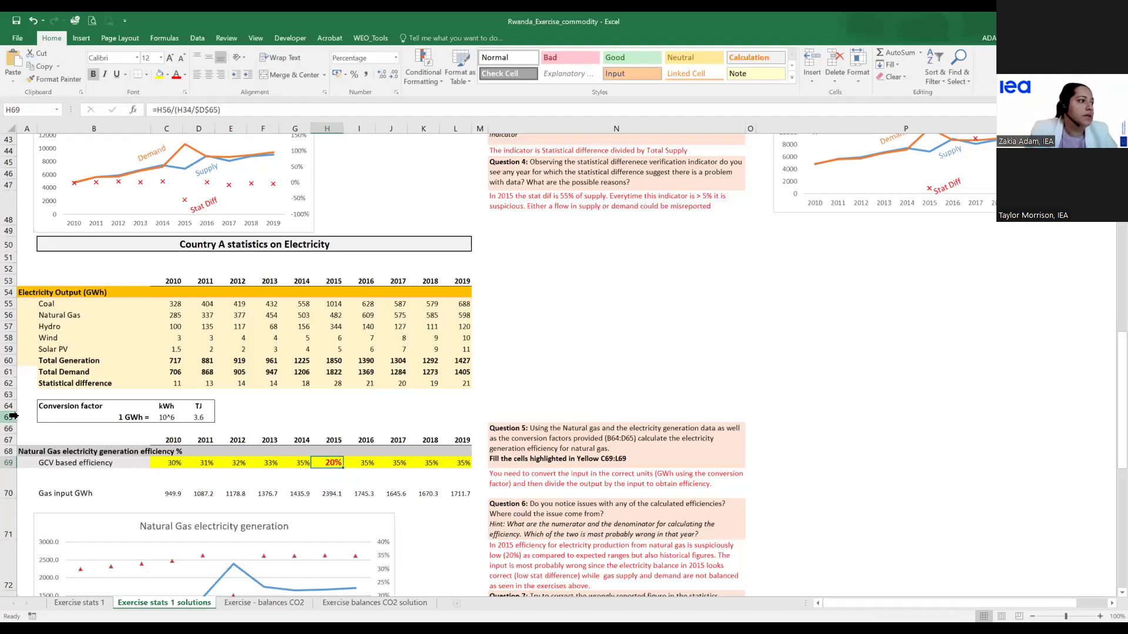
scroll(538, 494, "down", 2)
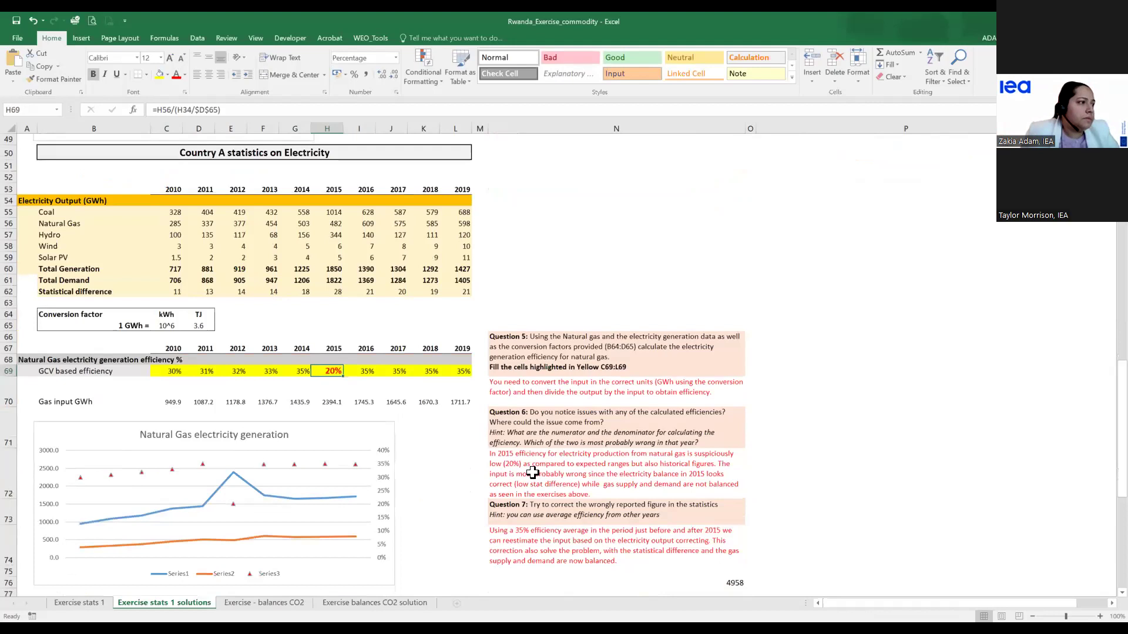
left_click(578, 418)
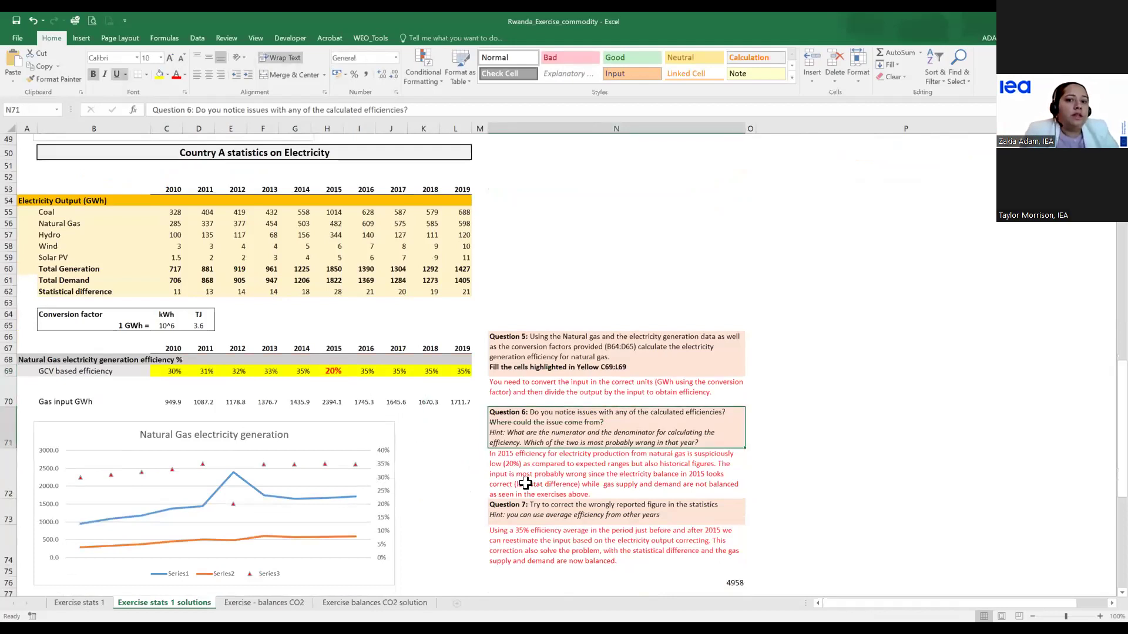
Step: Trace the 2015 efficiency in H69 to its natural gas output in H56 and the Electricity Plants input in H34
left_click(333, 371)
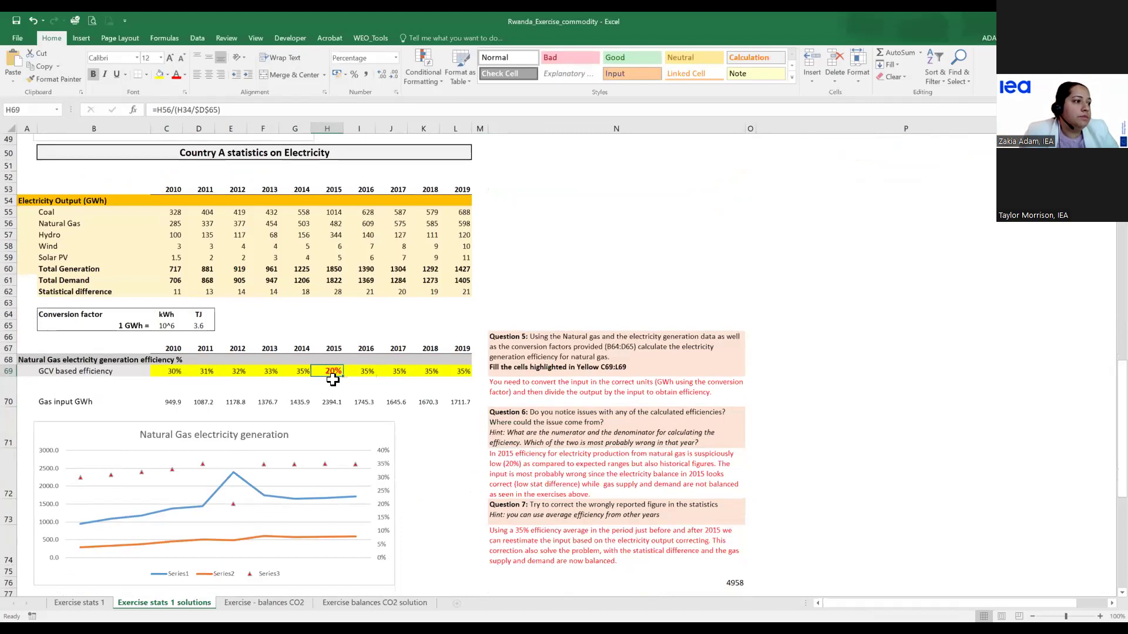
scroll(333, 380, "up", 1)
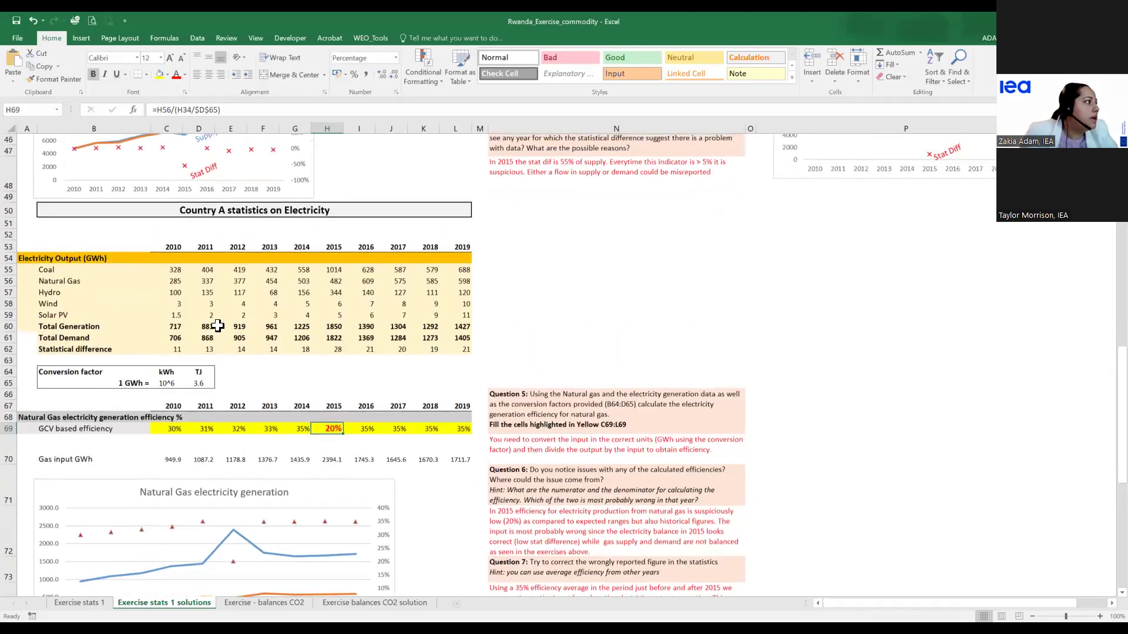
left_click_drag(170, 280, 468, 282)
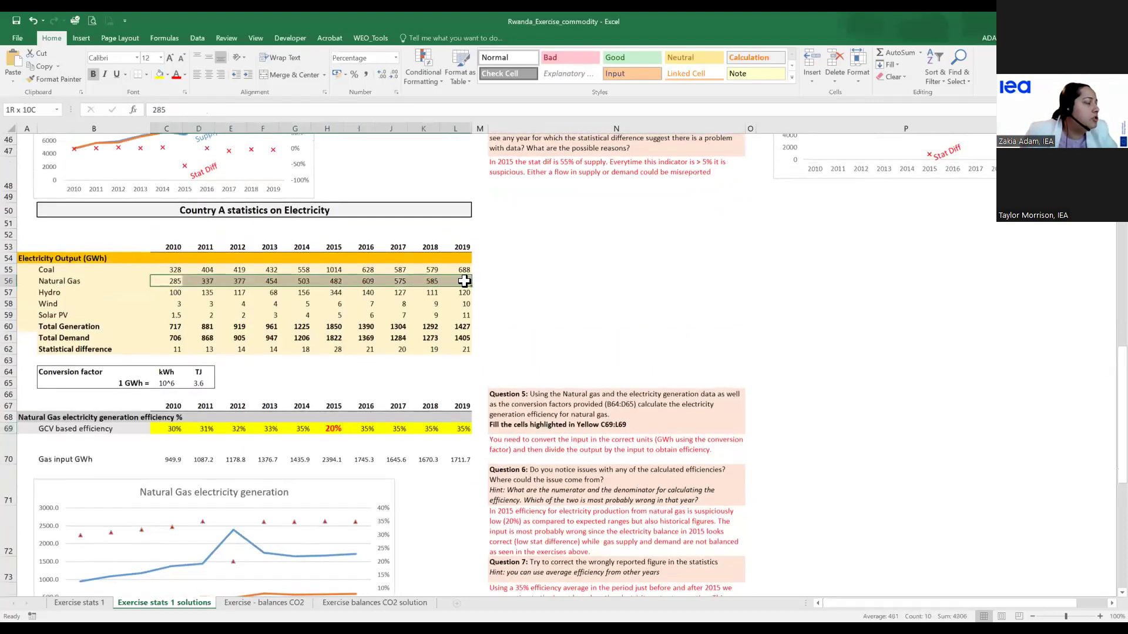
left_click(335, 281)
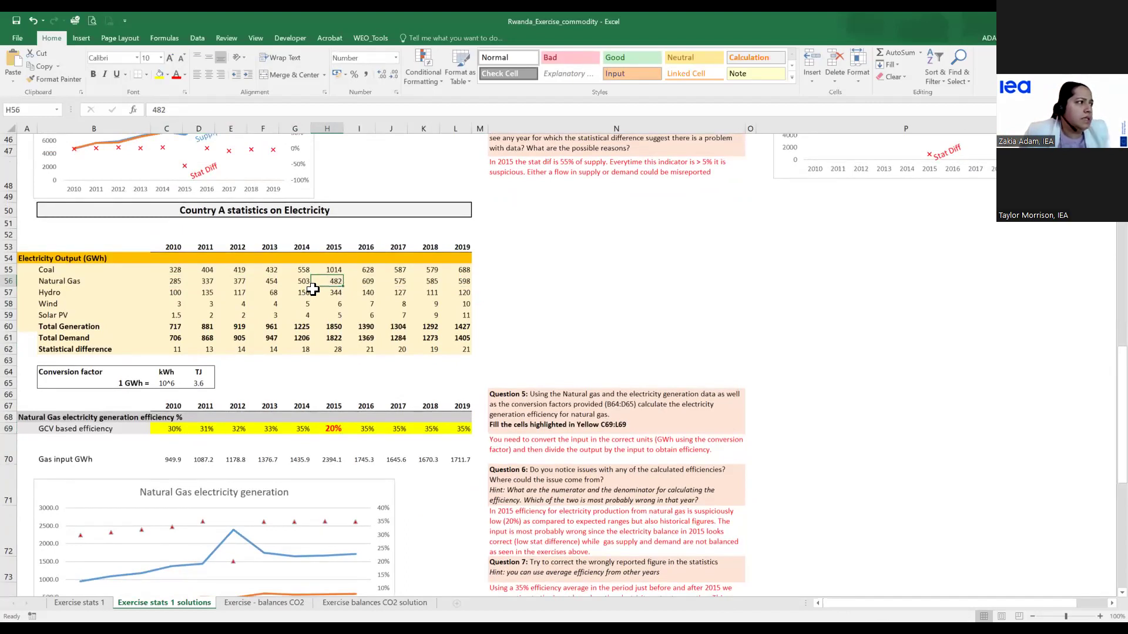
scroll(315, 287, "up", 8)
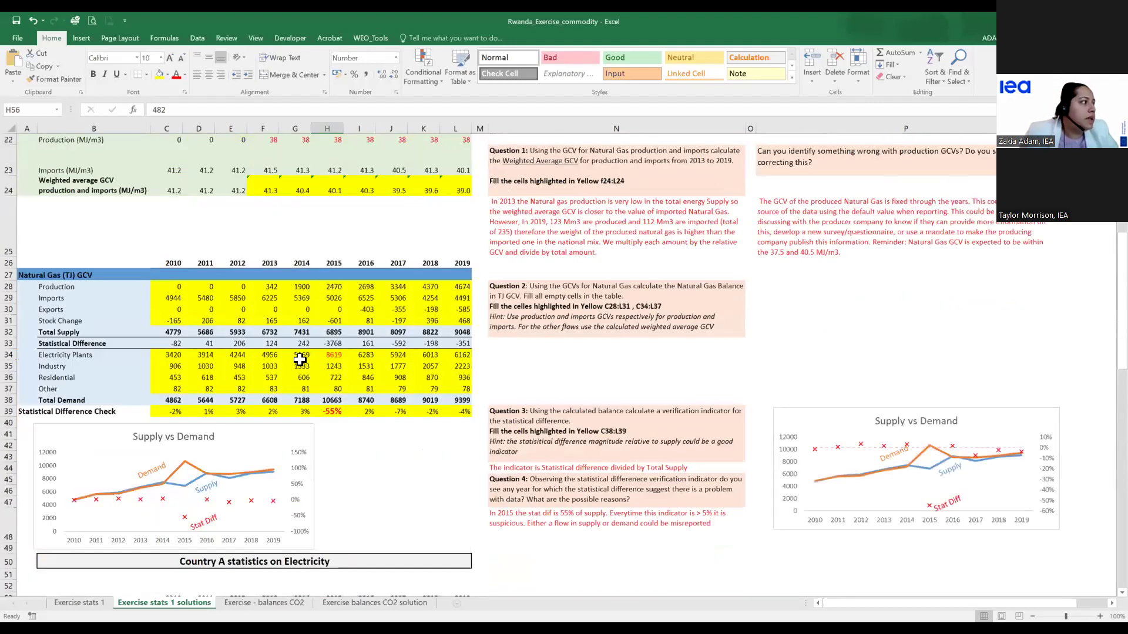
left_click_drag(300, 357, 359, 356)
left_click(327, 359)
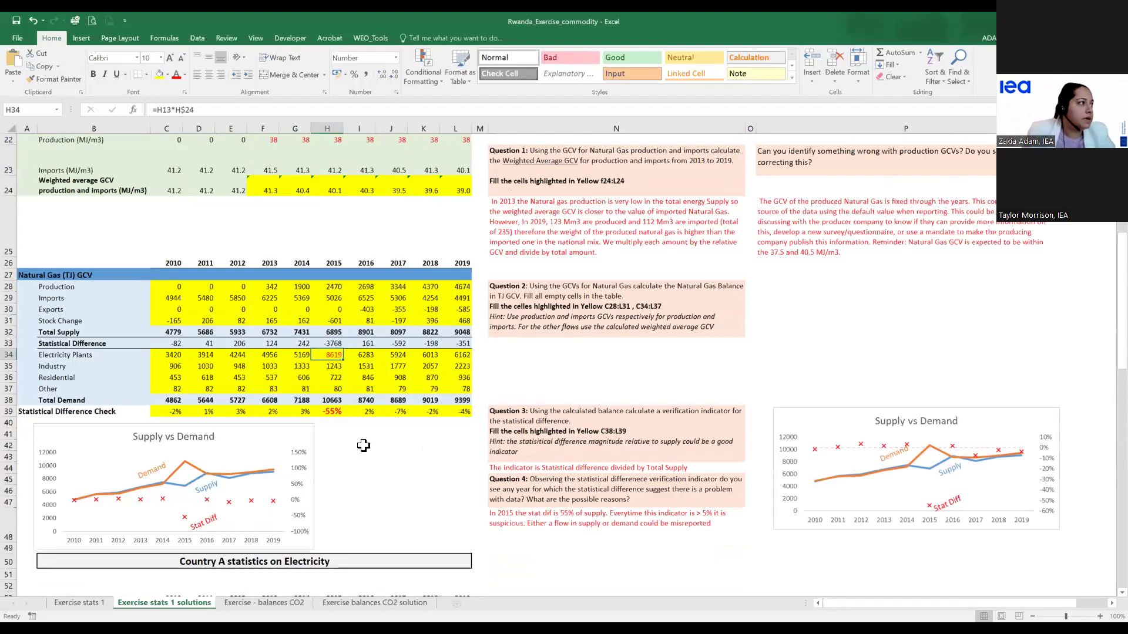
Step: Compare the 2014 and 2015 natural gas electricity outputs, and read Question 7 with its answer alongside the 2015 efficiency
scroll(361, 446, "down", 5)
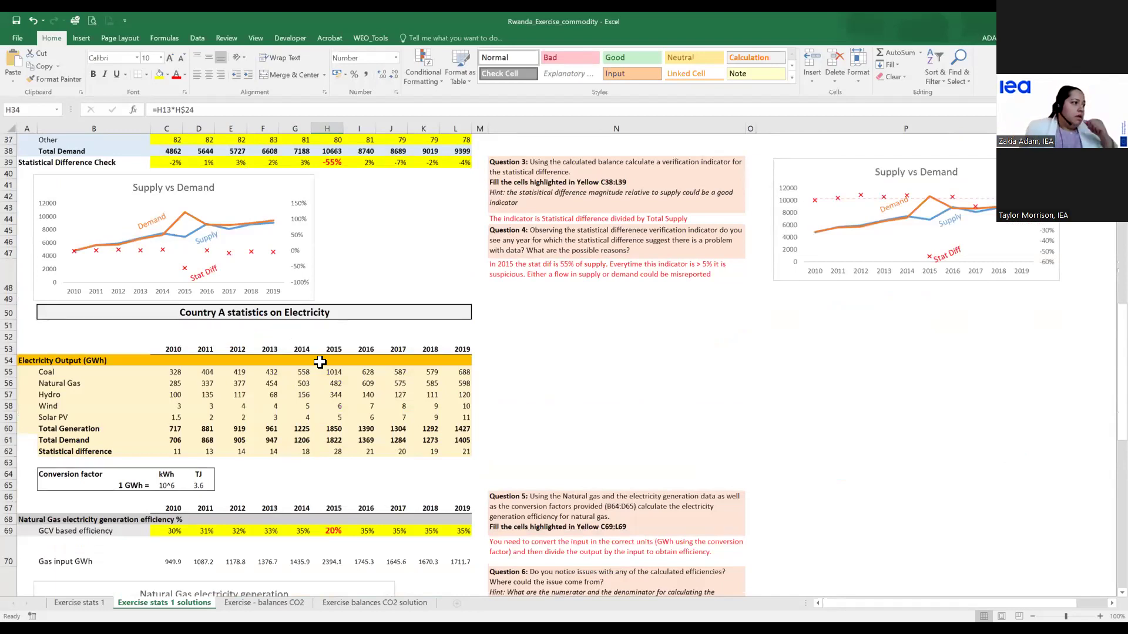
left_click_drag(302, 383, 332, 383)
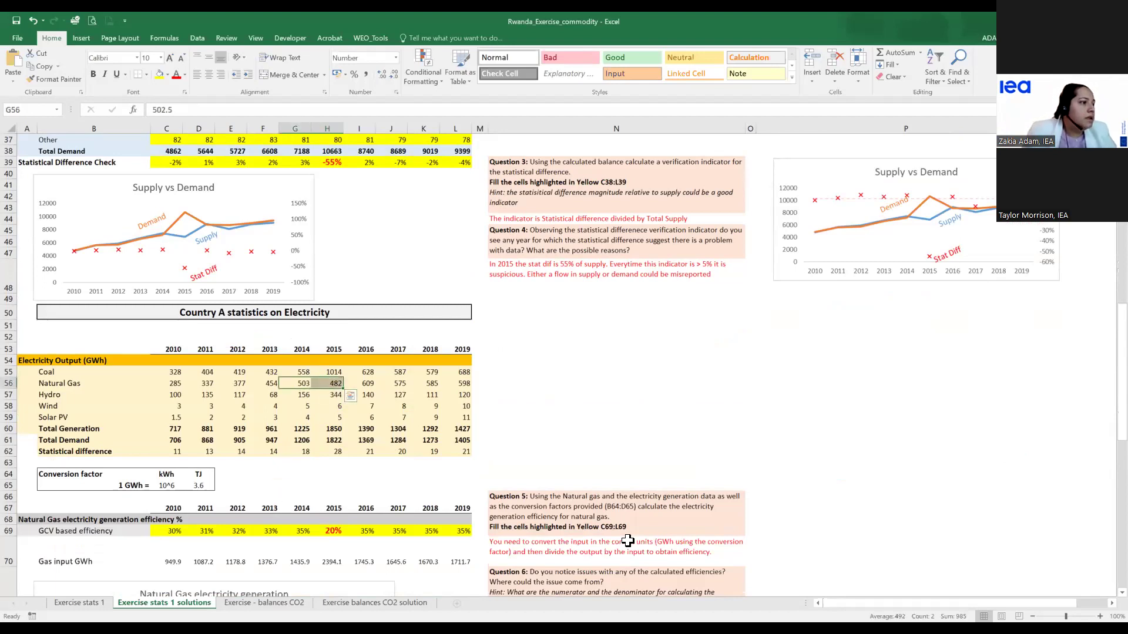
scroll(625, 544, "down", 4)
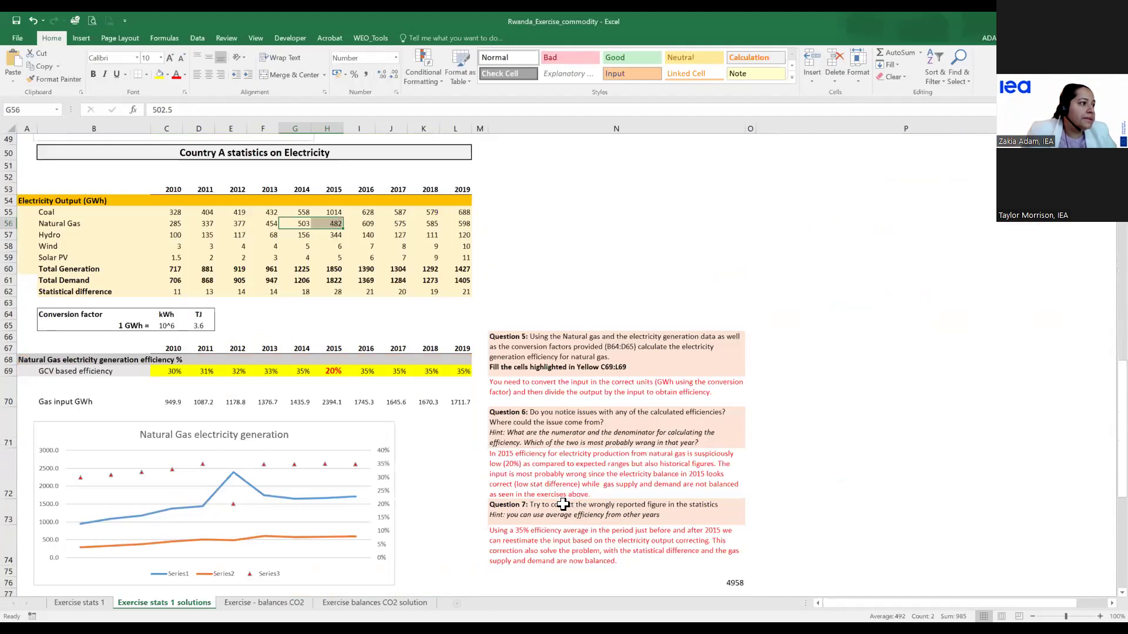
scroll(572, 504, "down", 1)
left_click(564, 470)
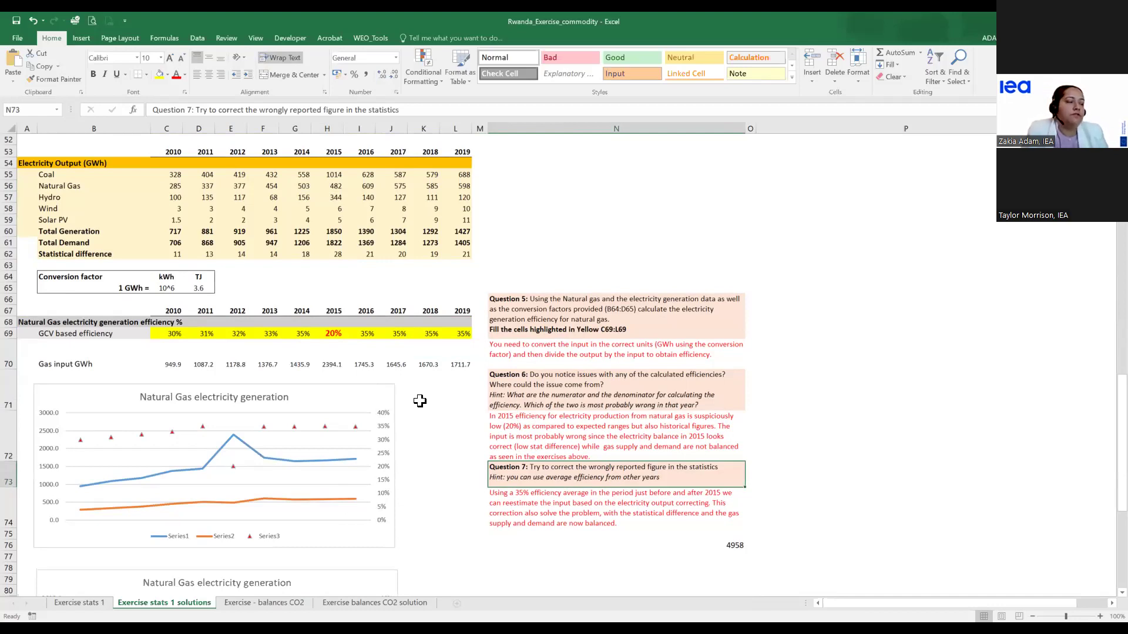
left_click(326, 335)
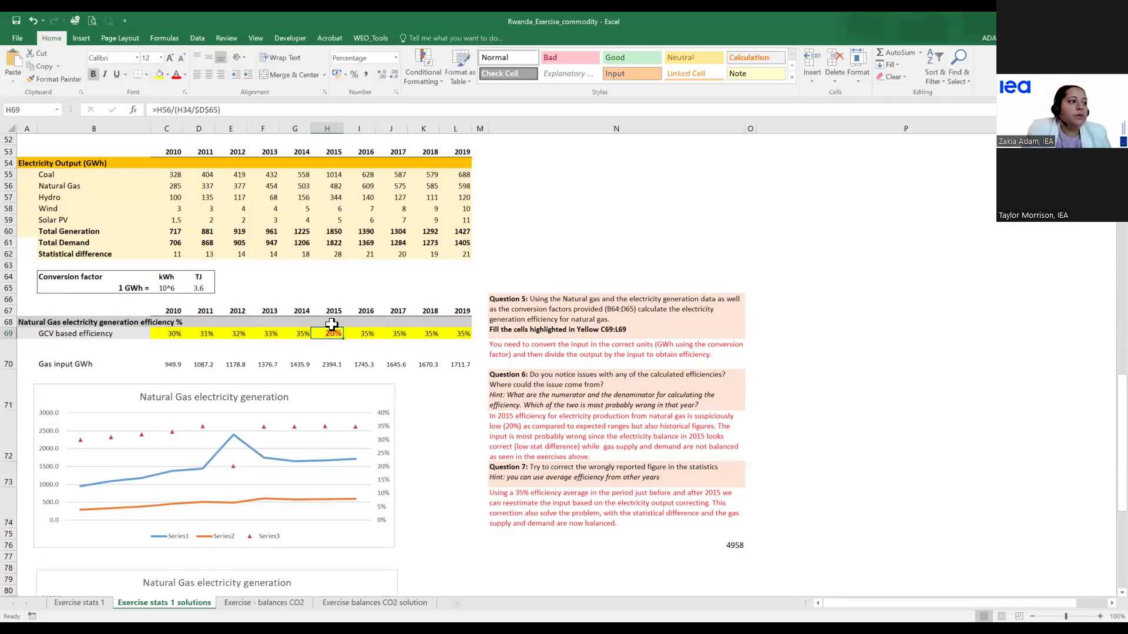
Step: Copy the formula =H56/(35%/$D$65) from N76 into H34 to re-estimate the 2015 Electricity Plants gas input
left_click(732, 543)
left_click_drag(222, 110, 146, 105)
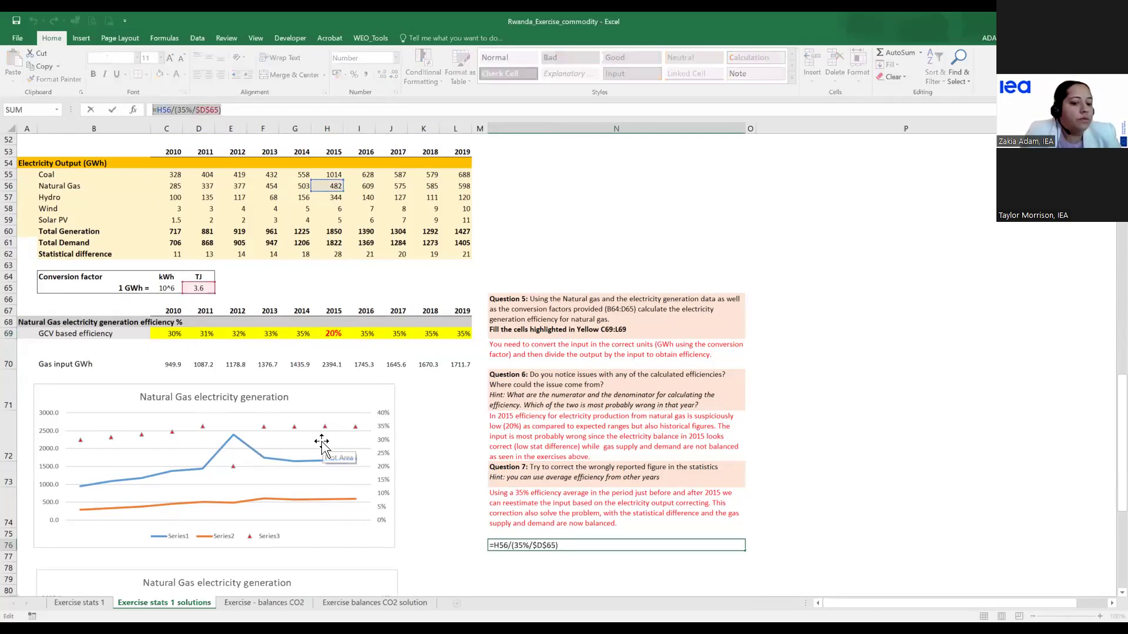
key("Escape")
scroll(326, 441, "up", 7)
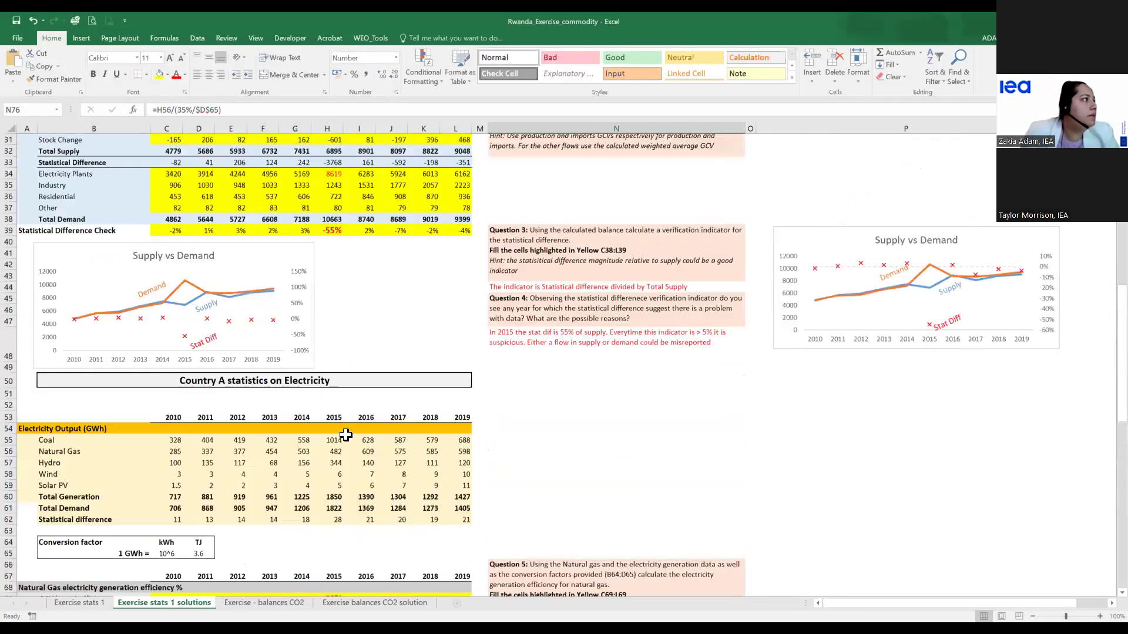
left_click(328, 174)
left_click_drag(203, 110, 120, 119)
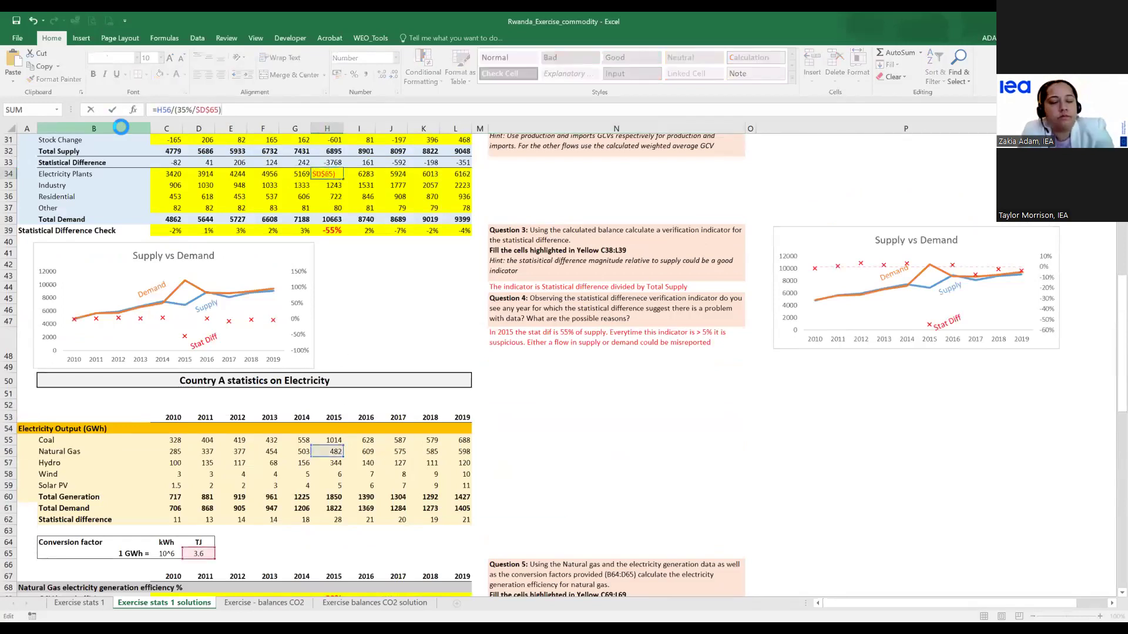
key("Return")
key("ctrl+z")
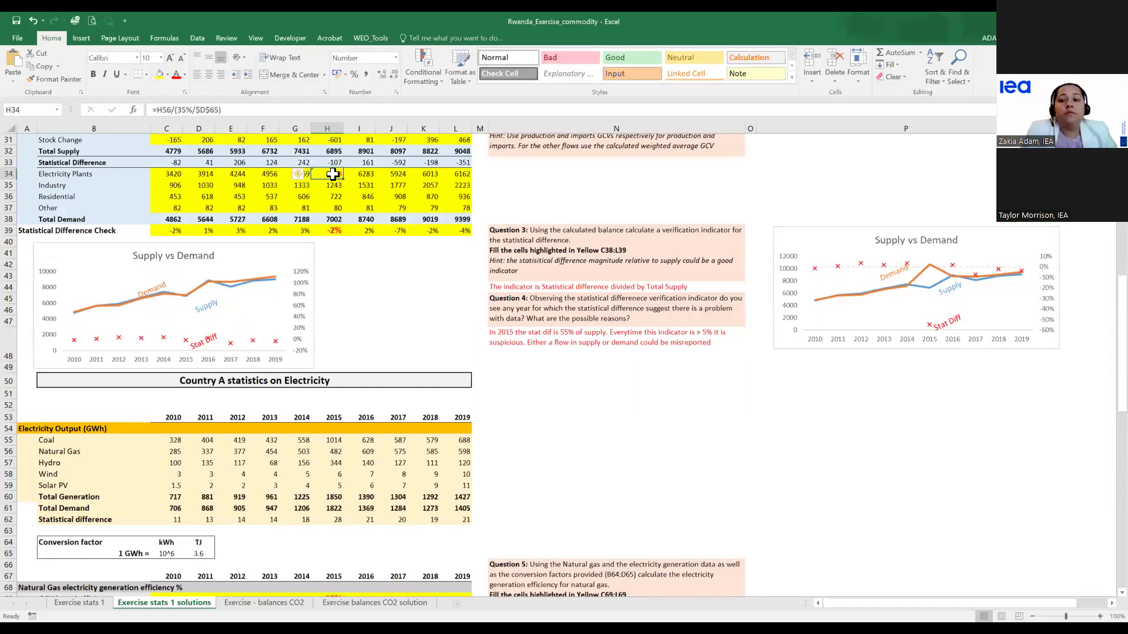
Step: Inspect the H34 formula with its source cells H56 and D65, leaving it unedited
double_click(333, 173)
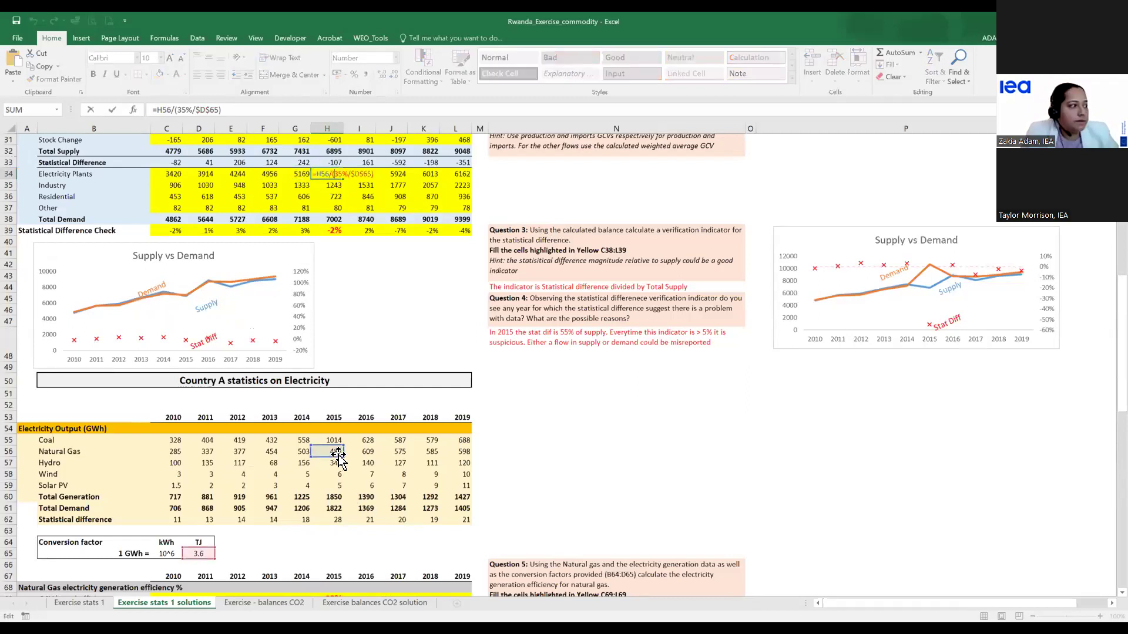
scroll(335, 500, "down", 2)
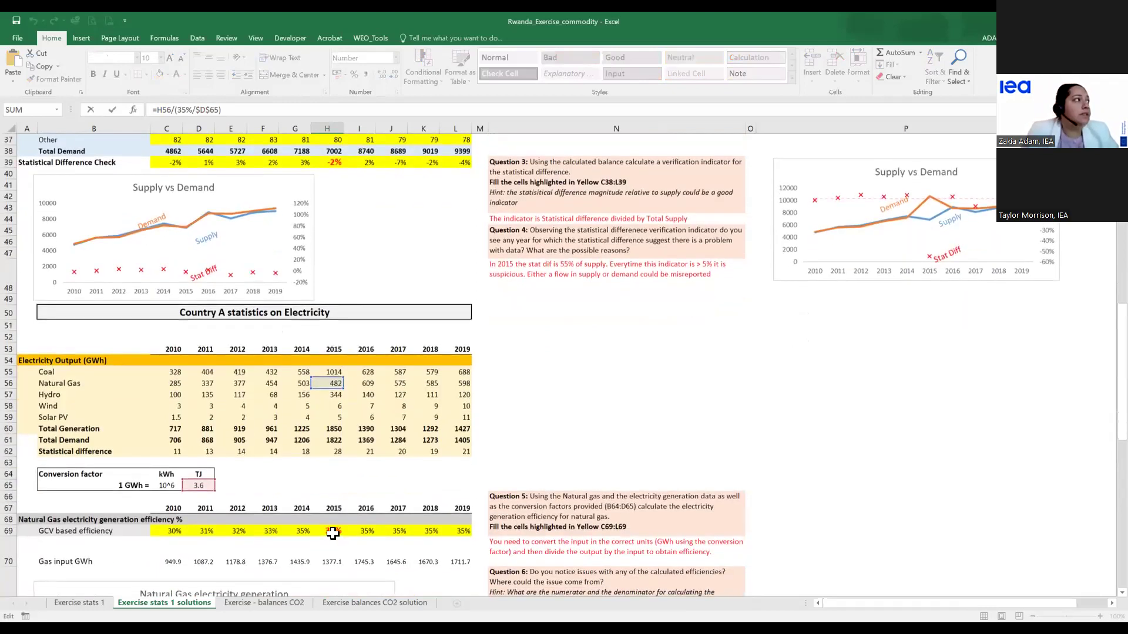
scroll(334, 533, "up", 5)
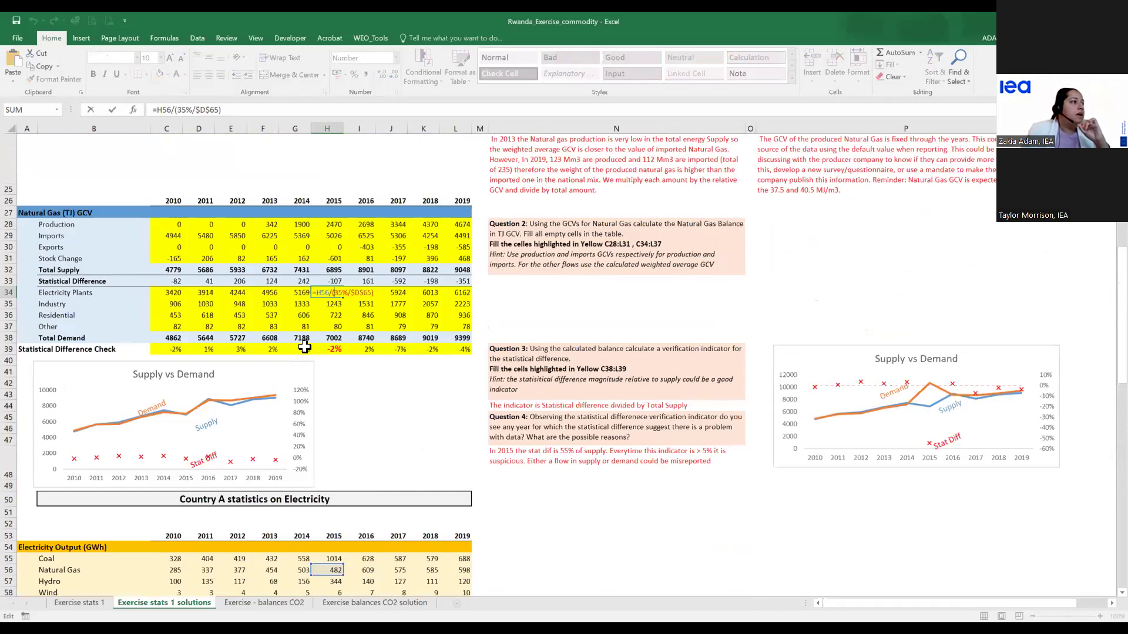
scroll(305, 347, "down", 3)
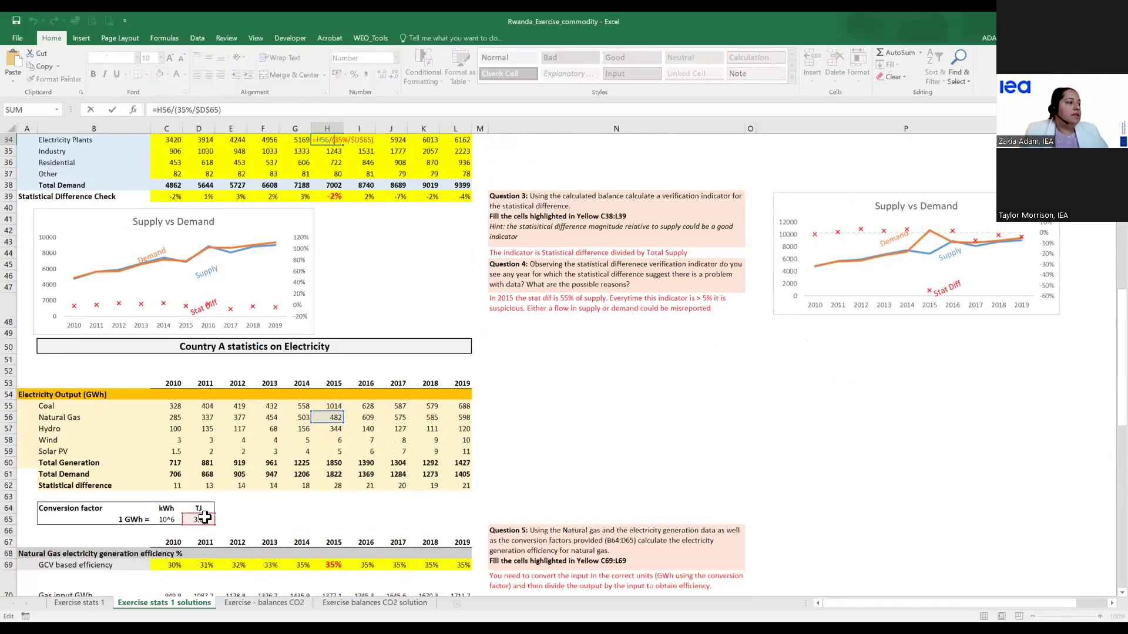
scroll(202, 518, "up", 2)
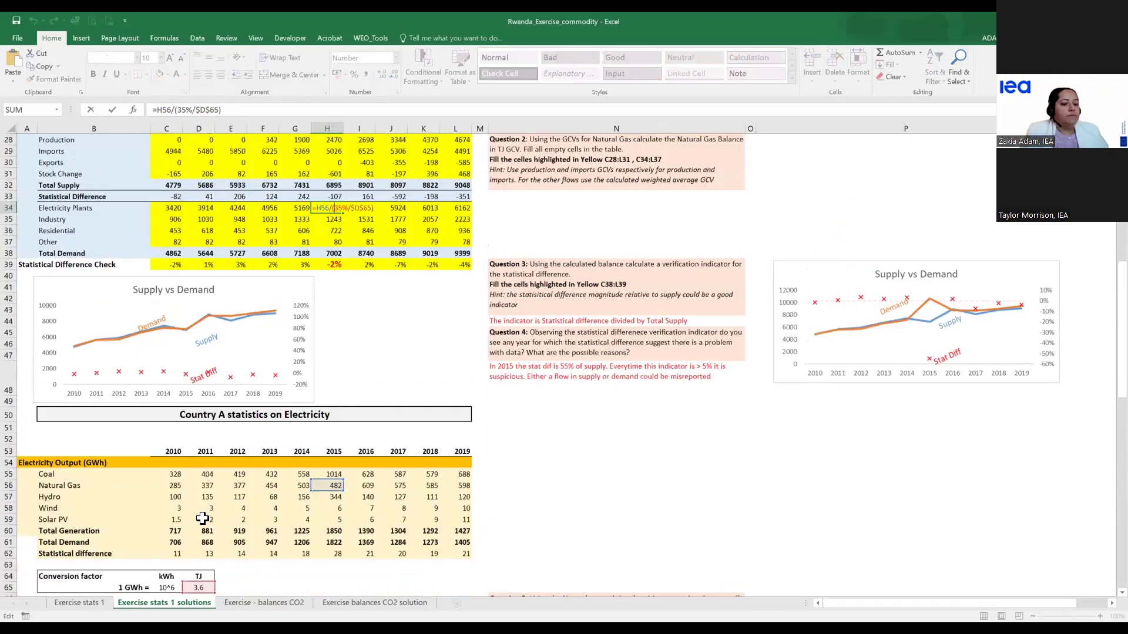
key("Return")
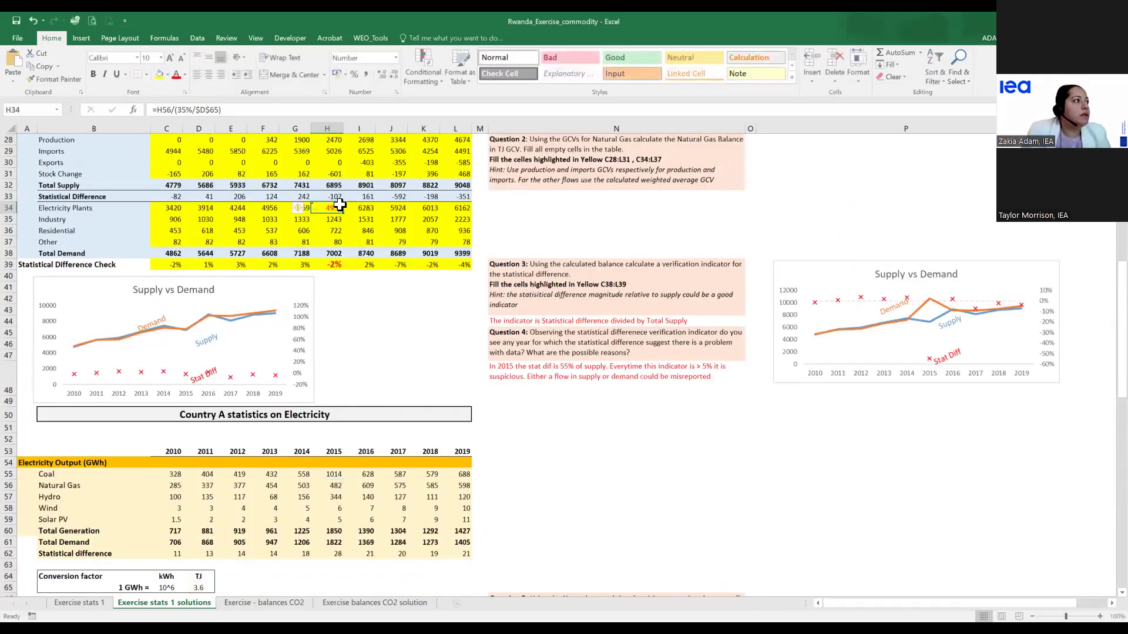
Step: Check the 2015 Statistical Difference Check in H39 and the 2015 GCV based efficiency in H69 against the corrected gas input
left_click(335, 263)
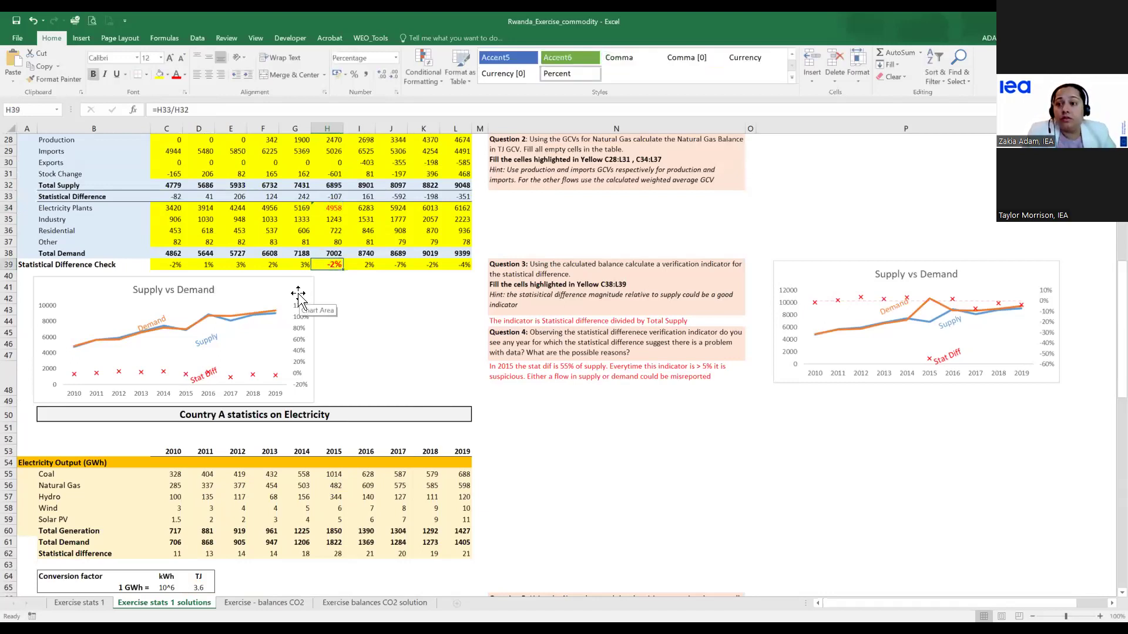
scroll(335, 336, "down", 3)
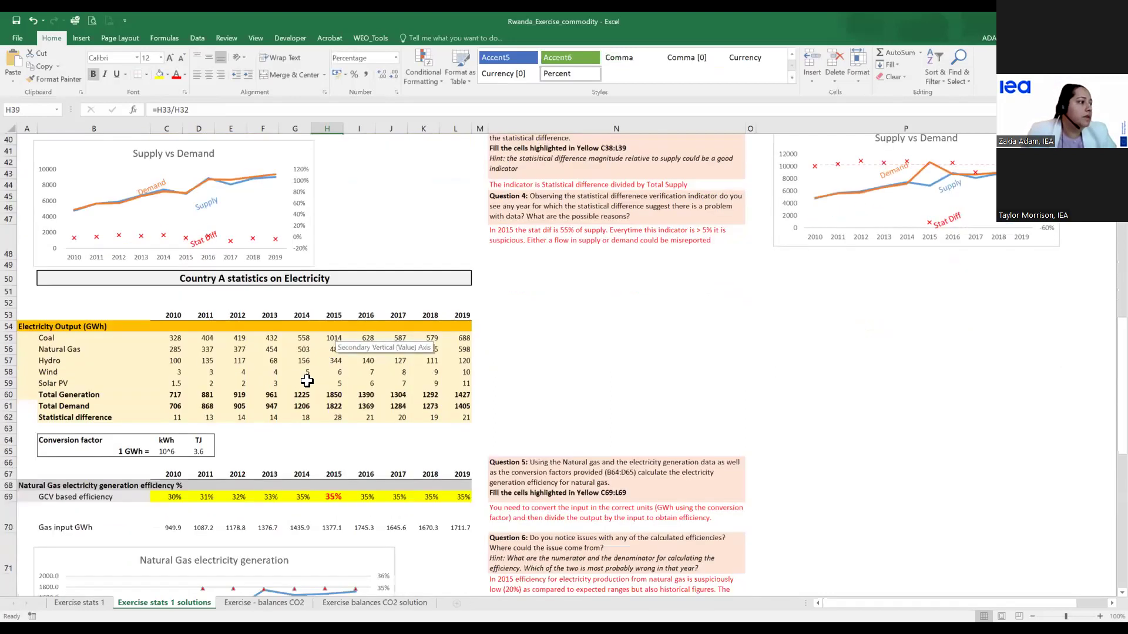
left_click(327, 496)
scroll(327, 495, "down", 2)
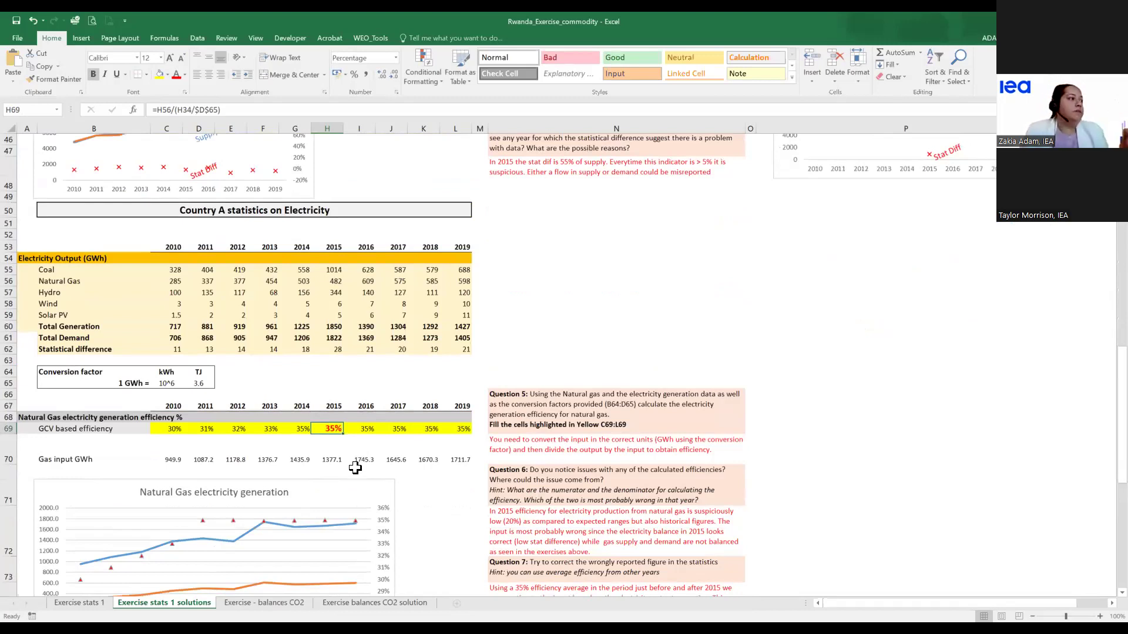
scroll(333, 438, "down", 4)
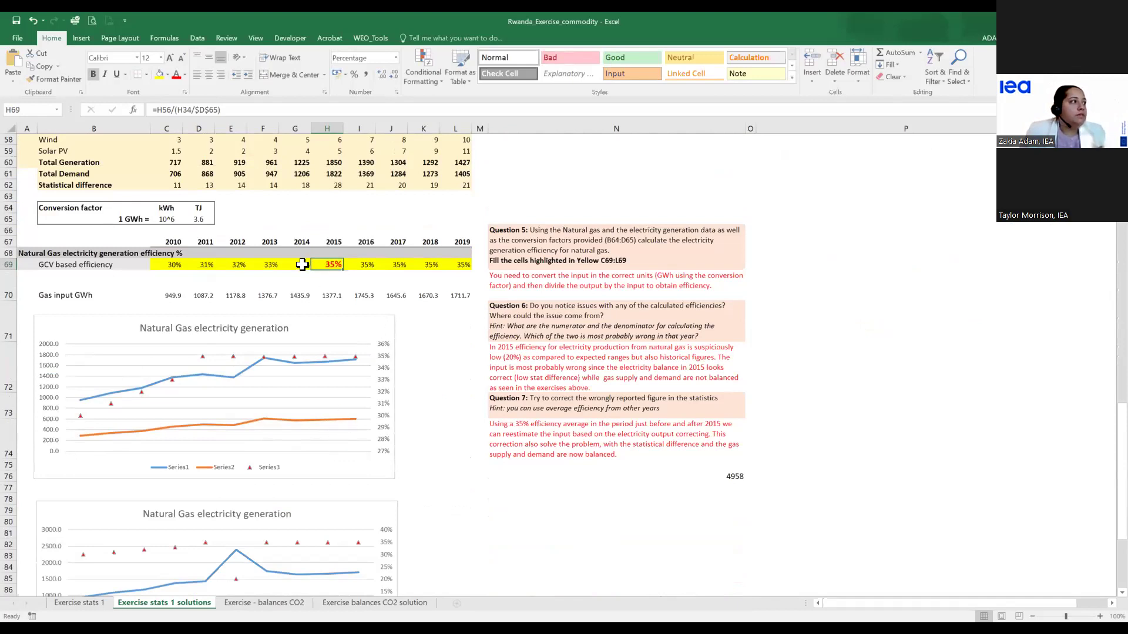
Step: Check the 2016 efficiency formula in I69, compare the two Natural Gas electricity generation charts, and review the natural gas TJ balance
left_click(373, 265)
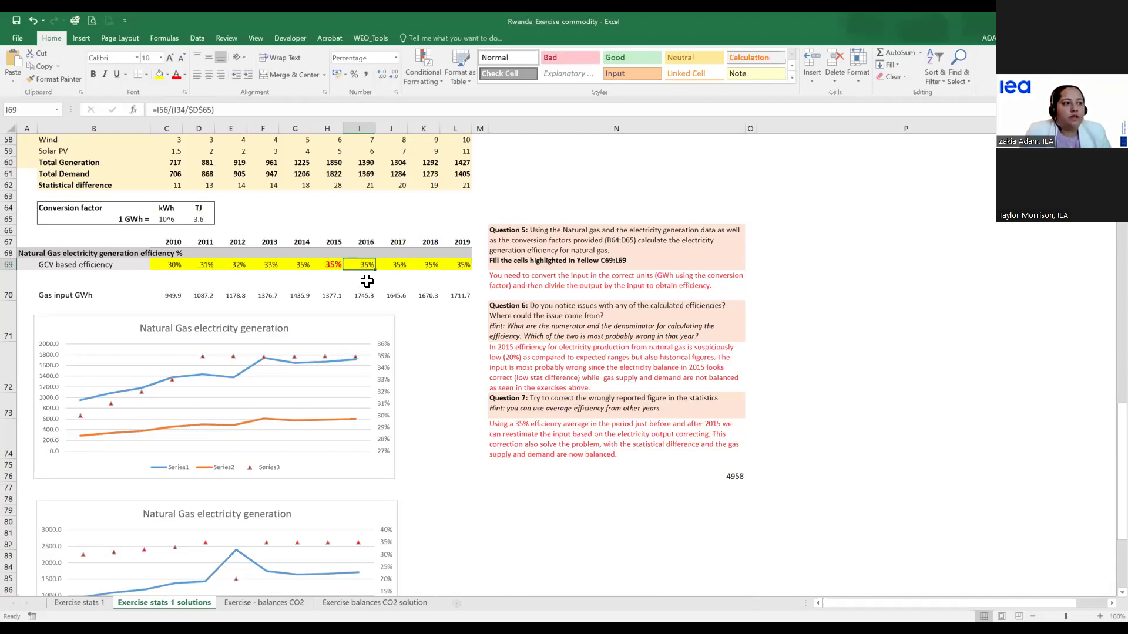
scroll(367, 282, "up", 5)
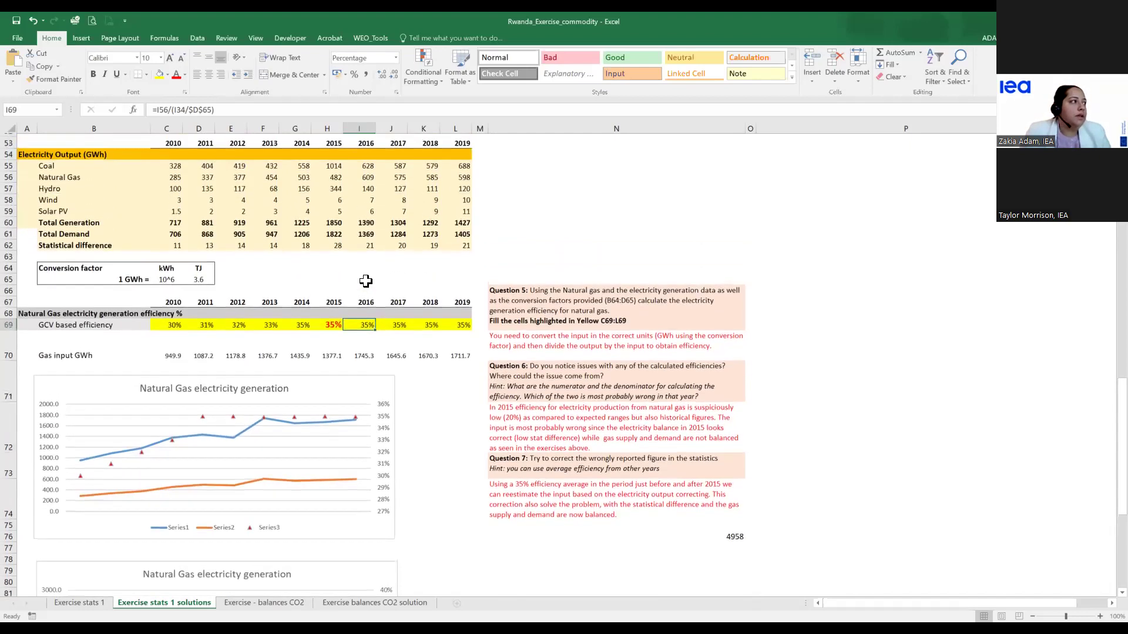
scroll(355, 300, "down", 12)
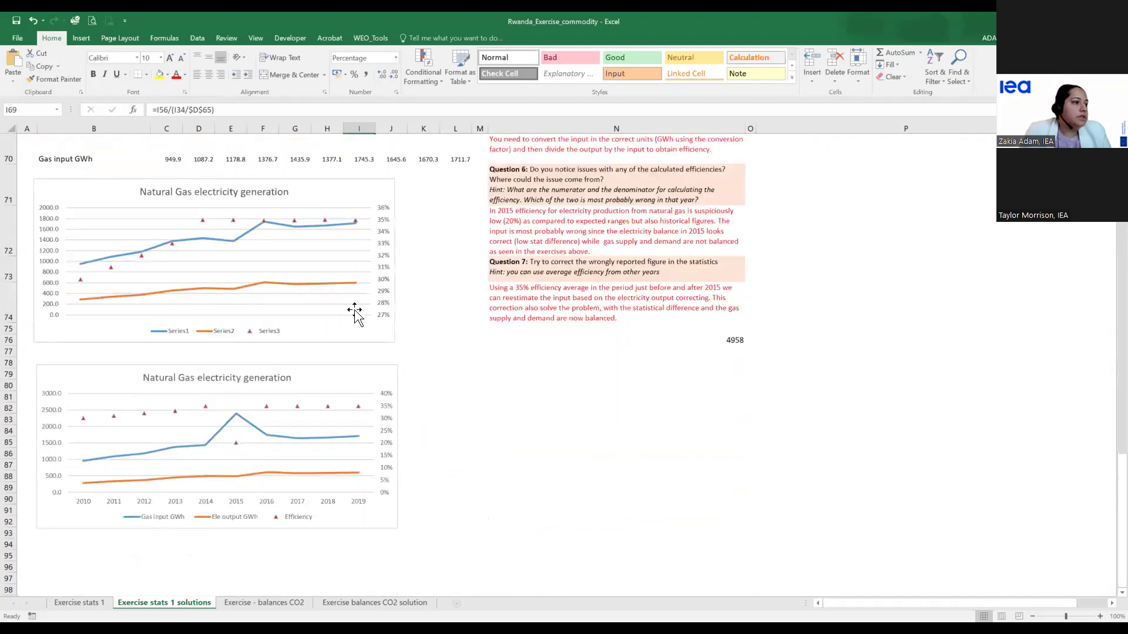
scroll(352, 309, "up", 6)
scroll(355, 312, "up", 20)
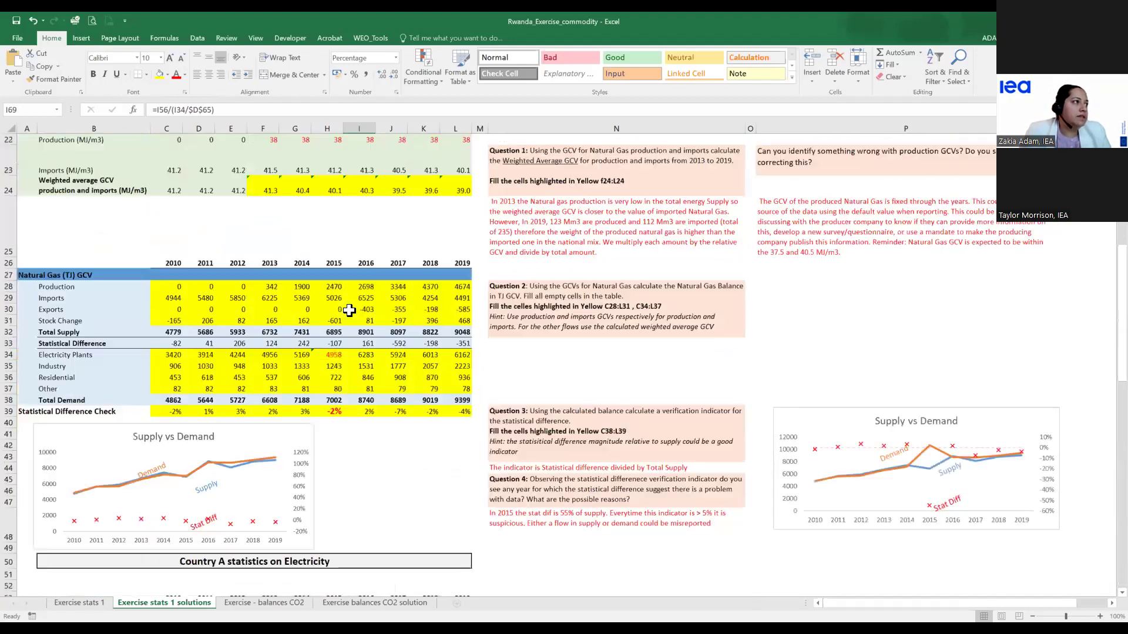